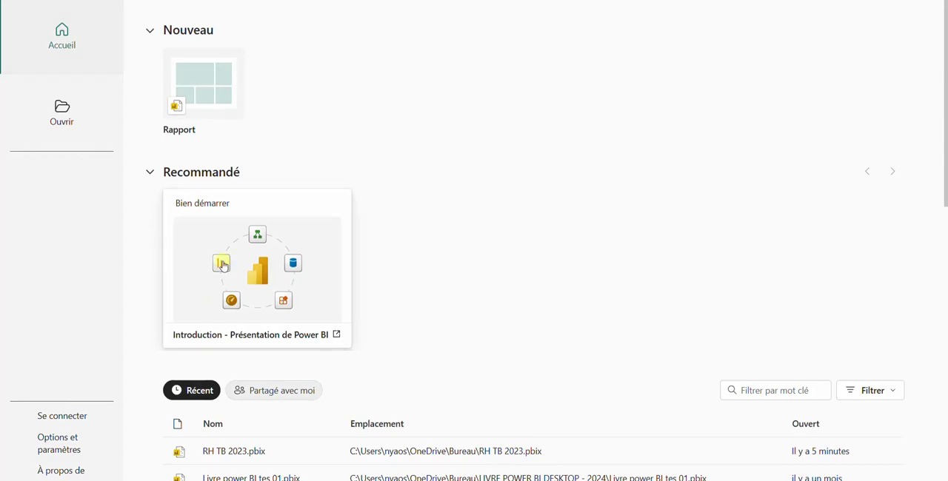
Step: Create a new blank report, briefly expanding the Données pane and collapsing it again
{"action": "left_click", "coordinate": [206, 94]}
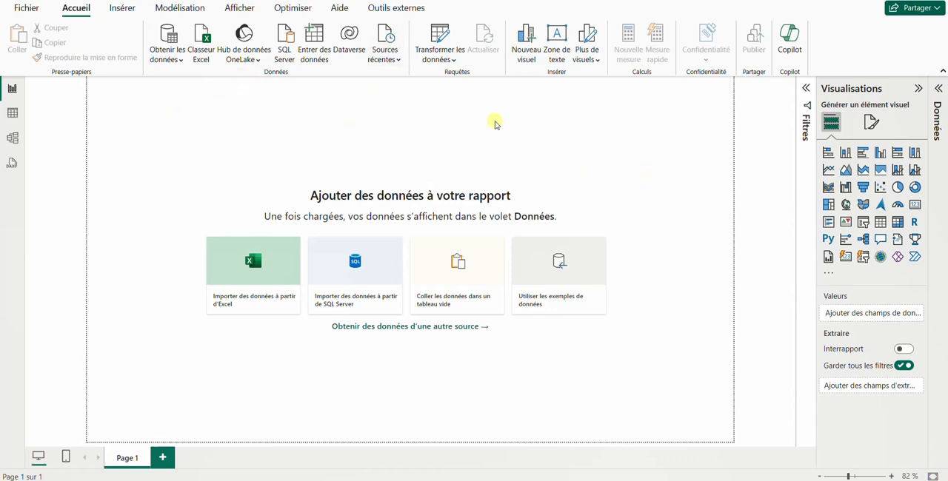
{"action": "left_click", "coordinate": [939, 89]}
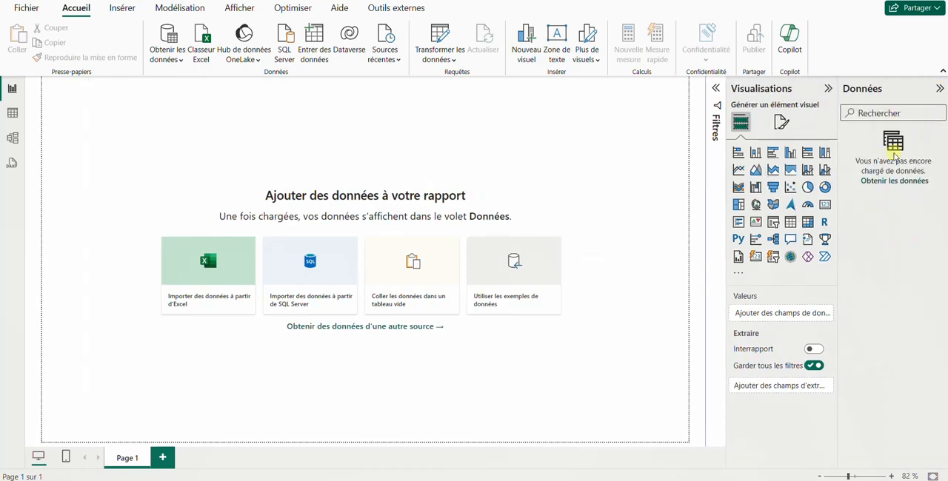
{"action": "left_click", "coordinate": [939, 88]}
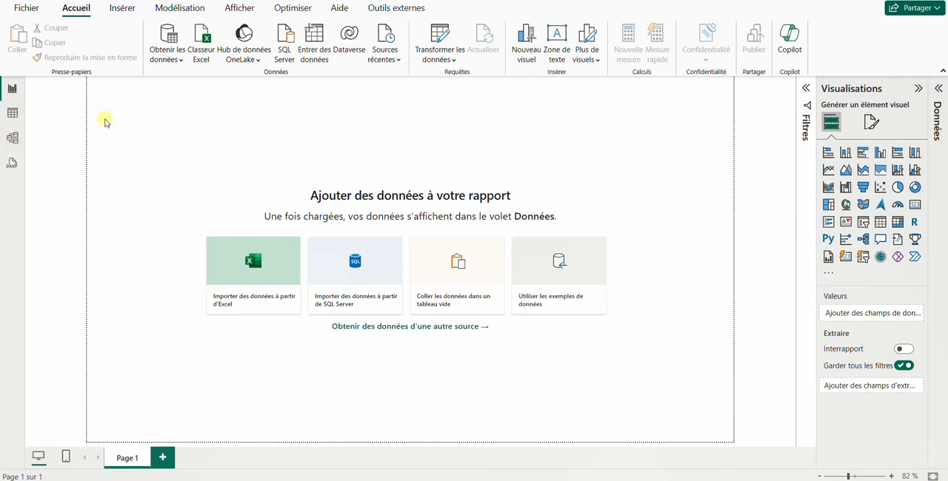
Step: Browse the full list of available data source connectors, from files and databases to Azure and online services, and close it
{"action": "left_click", "coordinate": [176, 58]}
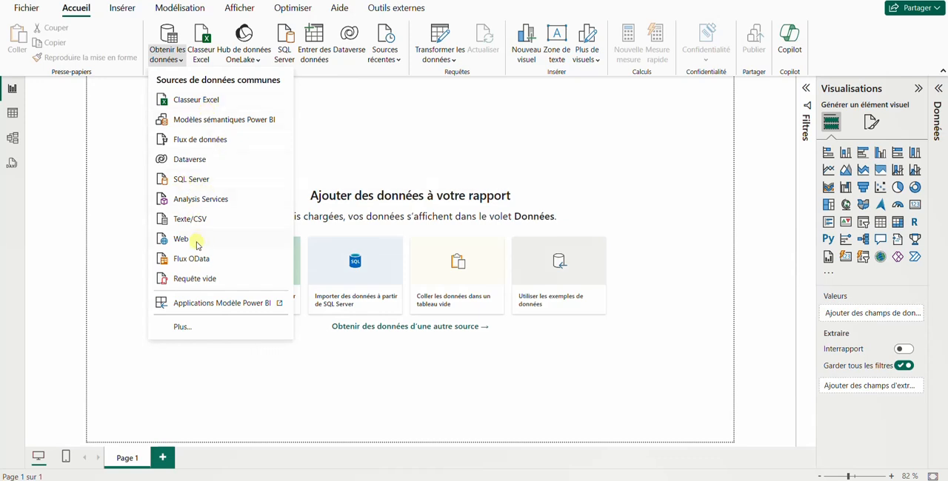
{"action": "left_click", "coordinate": [180, 328]}
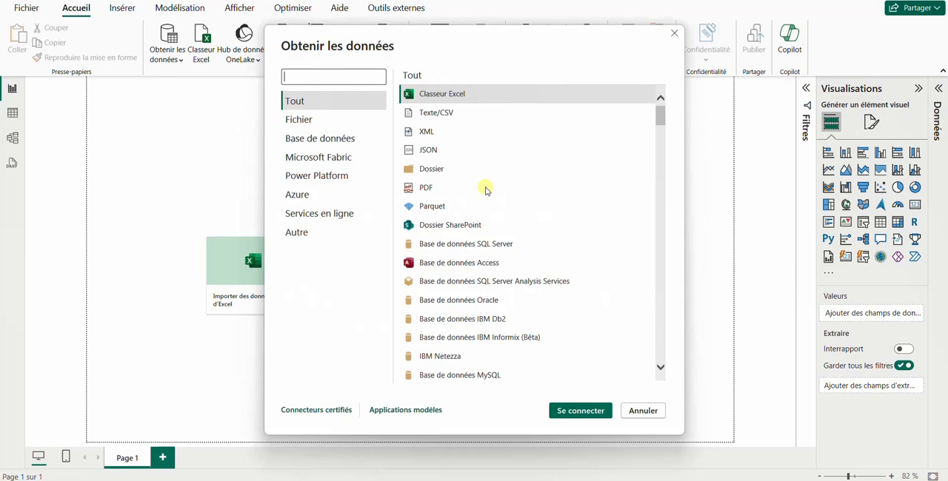
{"action": "scroll", "coordinate": [464, 162], "scroll_direction": "down", "scroll_amount": 3}
{"action": "scroll", "coordinate": [467, 166], "scroll_direction": "up", "scroll_amount": 3}
{"action": "scroll", "coordinate": [478, 282], "scroll_direction": "down", "scroll_amount": 10}
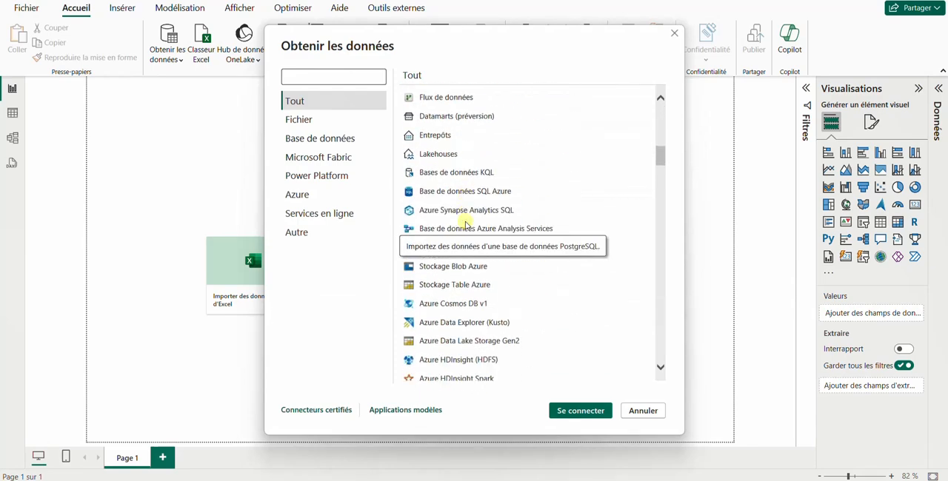
{"action": "scroll", "coordinate": [466, 224], "scroll_direction": "down", "scroll_amount": 12}
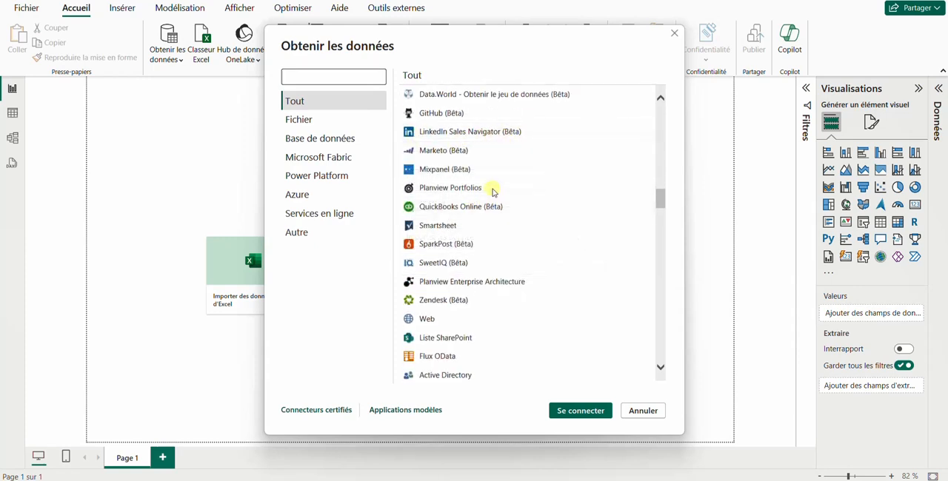
{"action": "scroll", "coordinate": [492, 192], "scroll_direction": "down", "scroll_amount": 5}
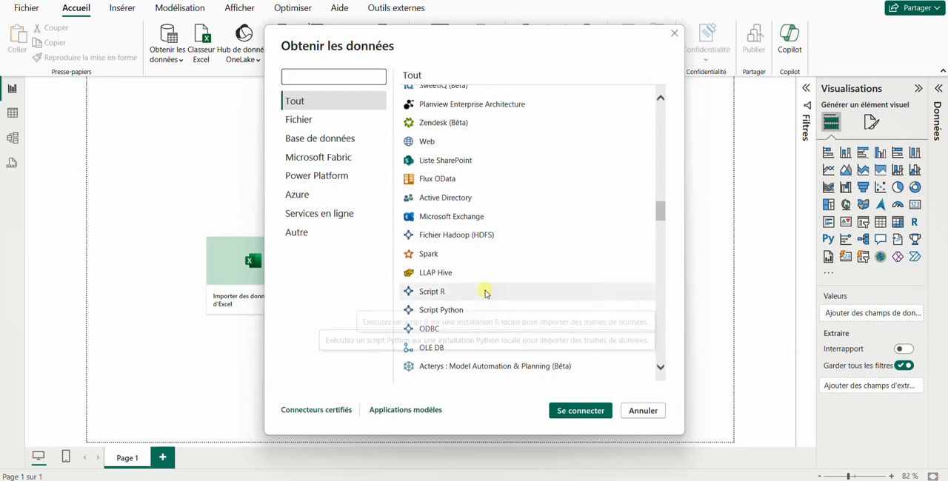
{"action": "scroll", "coordinate": [486, 197], "scroll_direction": "up", "scroll_amount": 12}
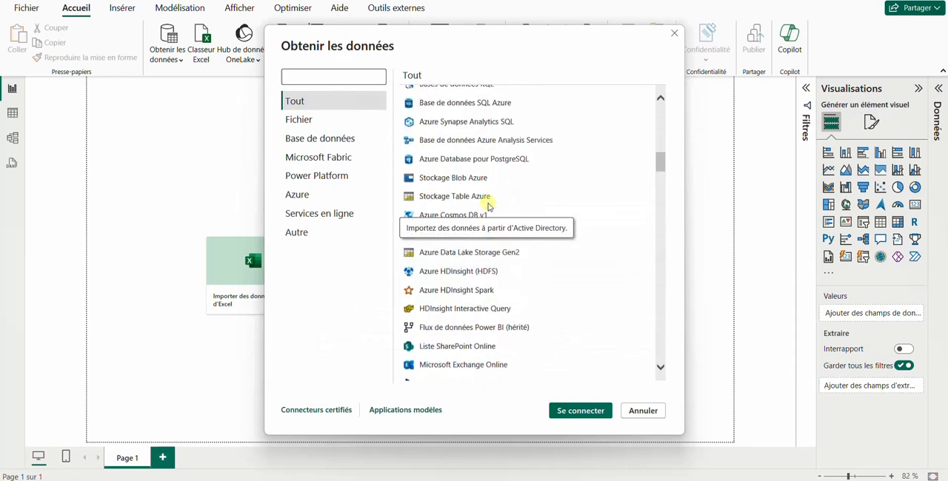
{"action": "scroll", "coordinate": [489, 204], "scroll_direction": "up", "scroll_amount": 15}
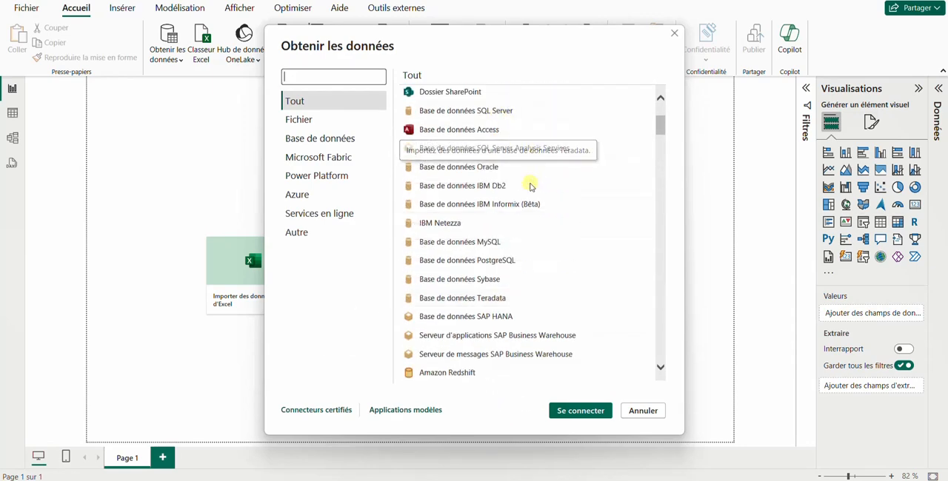
{"action": "scroll", "coordinate": [466, 133], "scroll_direction": "up", "scroll_amount": 2}
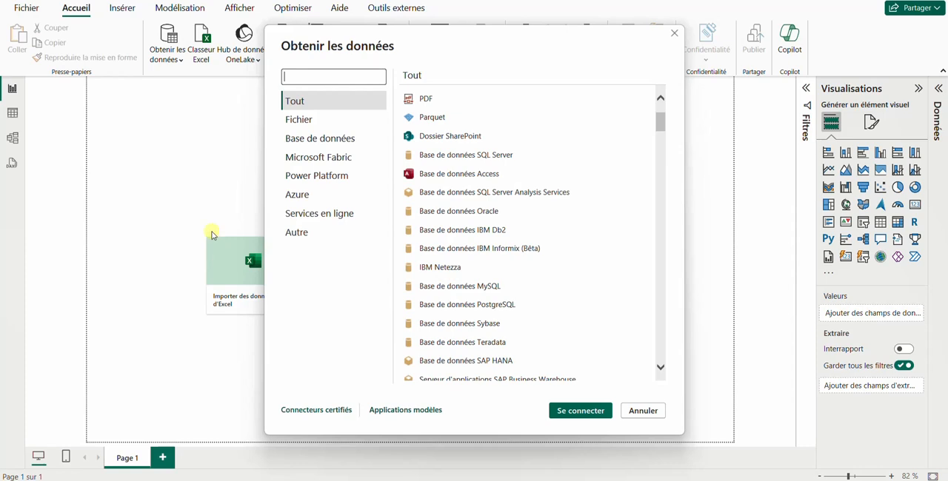
{"action": "left_click", "coordinate": [674, 34]}
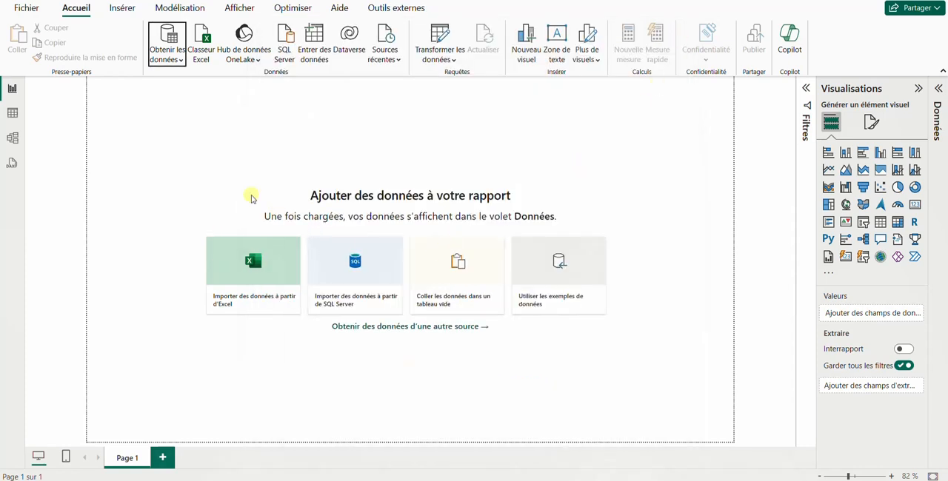
Step: Connect to the Excel workbook "Tableaux de bord RH 2023.xlsx" as the report's data source
{"action": "left_click", "coordinate": [179, 60]}
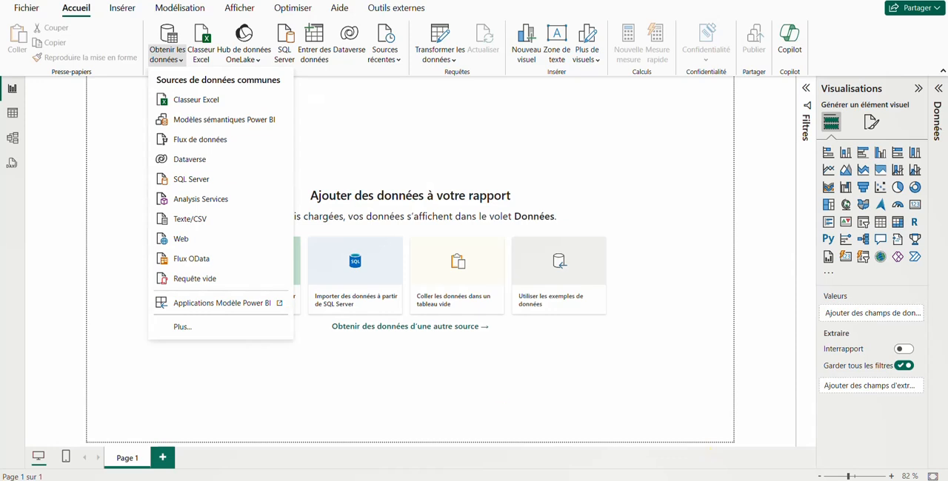
{"action": "left_click", "coordinate": [196, 100]}
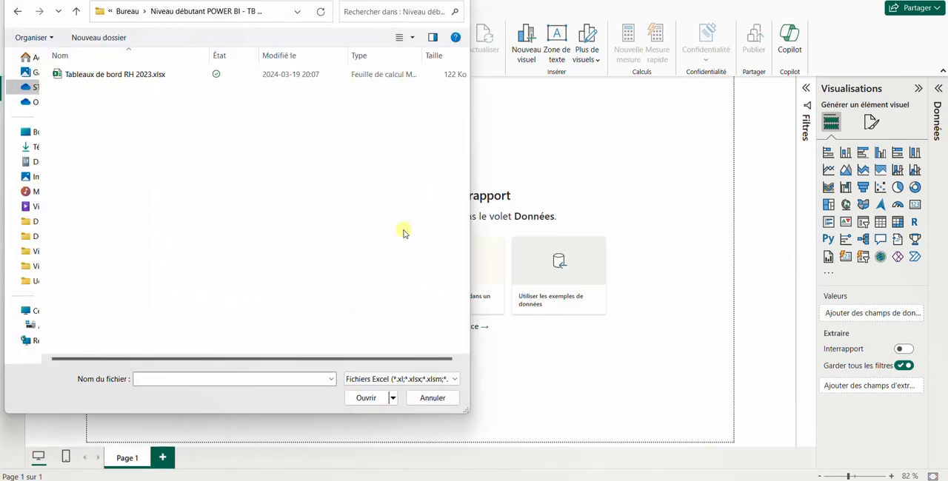
{"action": "left_click", "coordinate": [110, 76]}
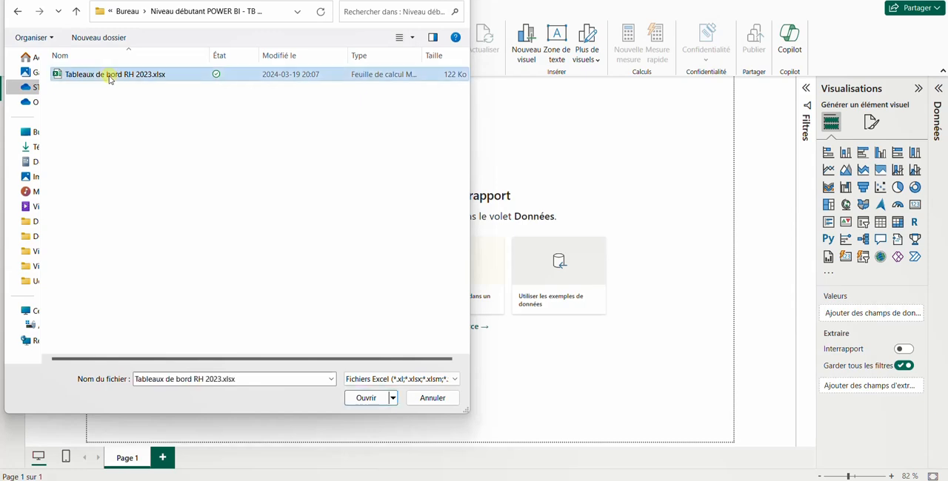
{"action": "left_click", "coordinate": [366, 399]}
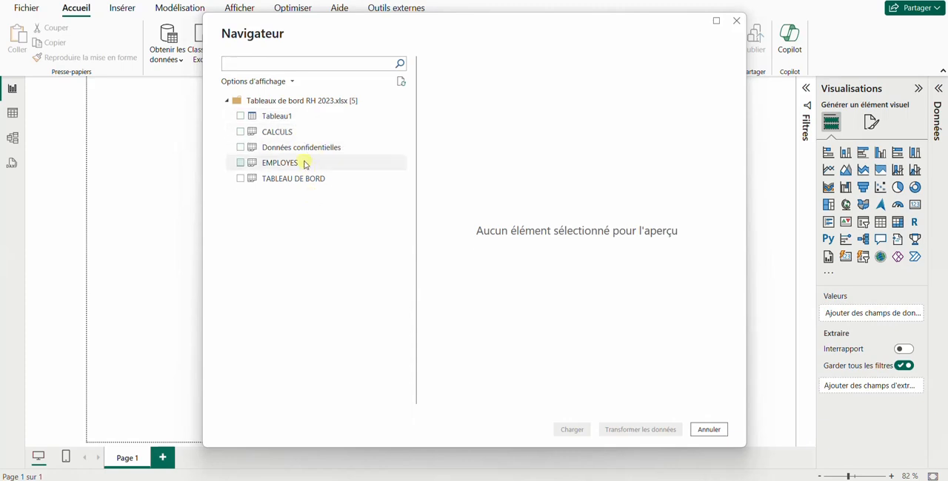
Step: Preview the employee rows of Tableau1 in the workbook
{"action": "left_click", "coordinate": [293, 116]}
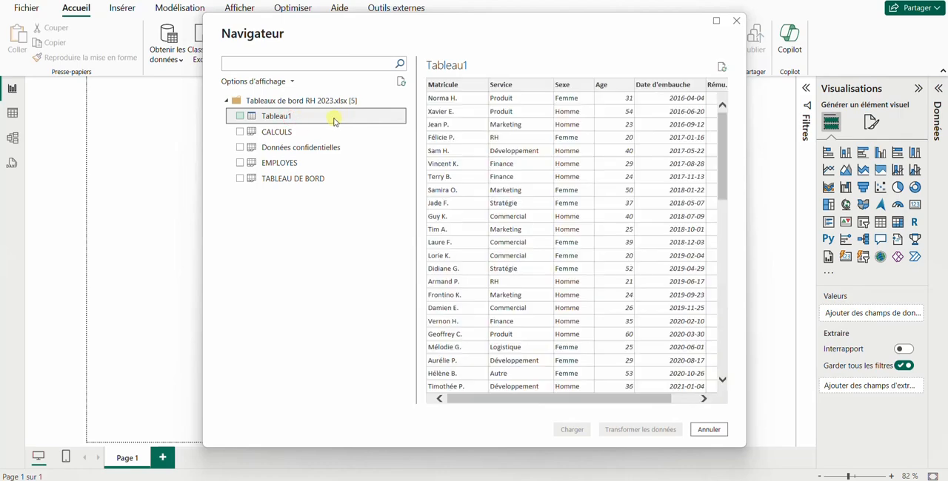
{"action": "scroll", "coordinate": [556, 218], "scroll_direction": "down", "scroll_amount": 2}
{"action": "scroll", "coordinate": [556, 218], "scroll_direction": "up", "scroll_amount": 3}
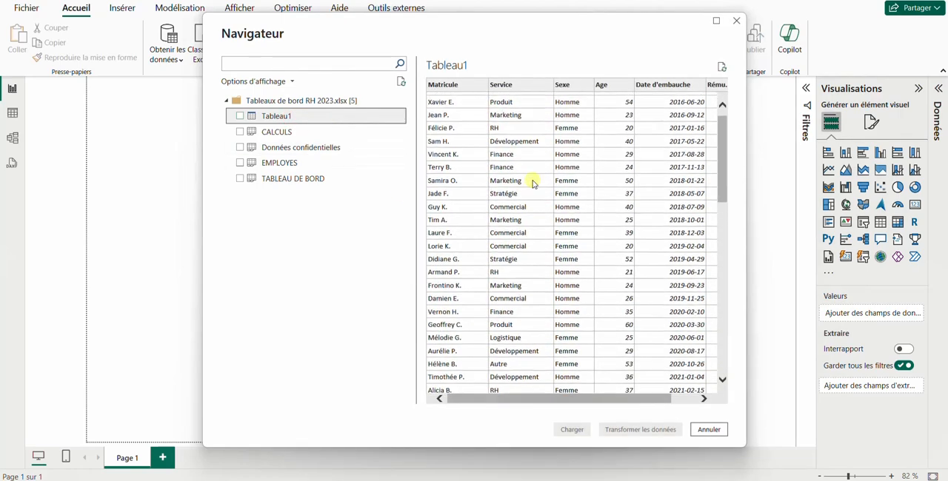
{"action": "scroll", "coordinate": [524, 176], "scroll_direction": "down", "scroll_amount": 2}
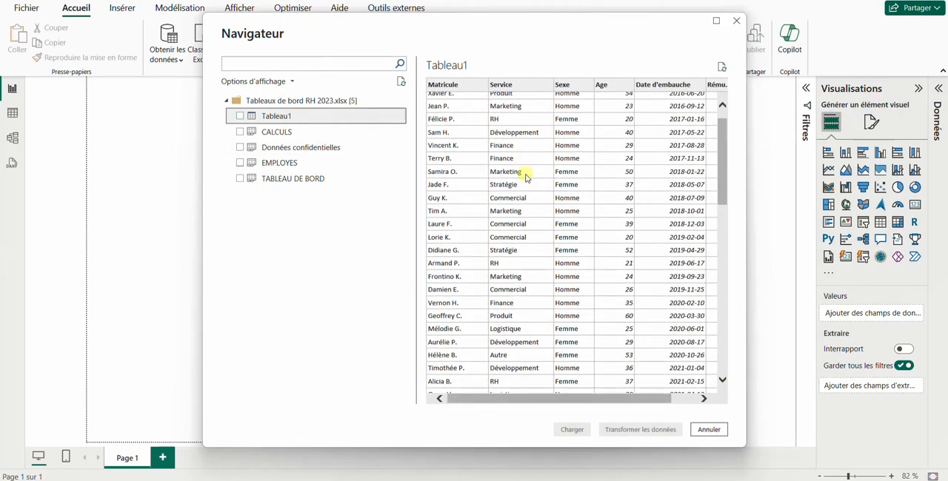
{"action": "scroll", "coordinate": [504, 173], "scroll_direction": "up", "scroll_amount": 2}
Step: Compare the previews of Tableau1 and the CALCULS, Données confidentielles, EMPLOYES and TABLEAU DE BORD sheets
{"action": "left_click", "coordinate": [343, 132]}
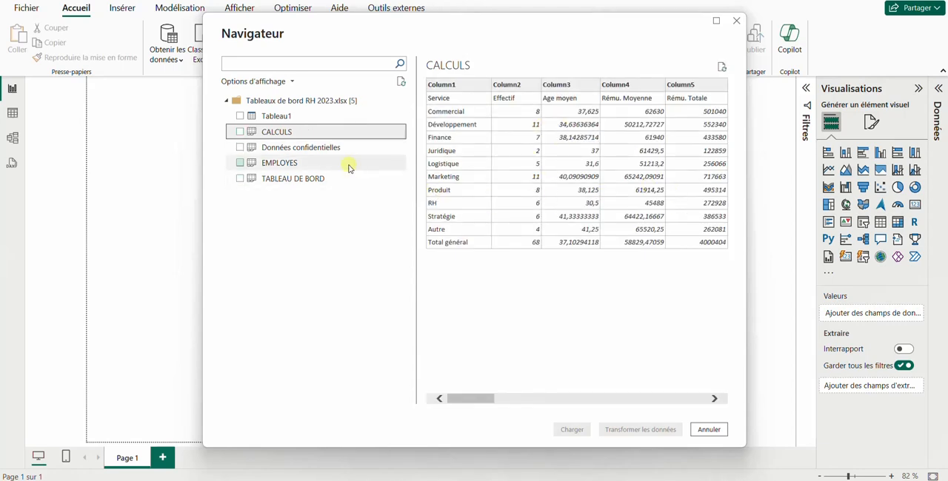
{"action": "left_click", "coordinate": [287, 148]}
{"action": "left_click", "coordinate": [308, 164]}
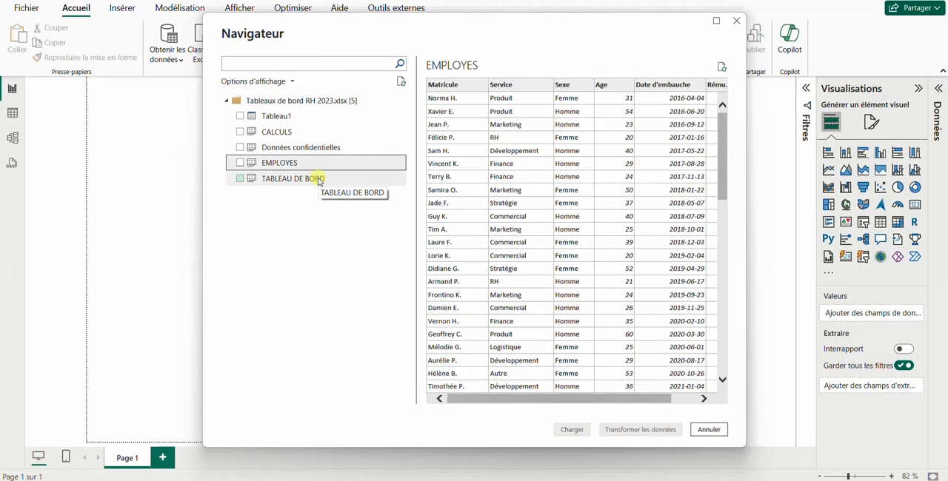
{"action": "left_click", "coordinate": [305, 116]}
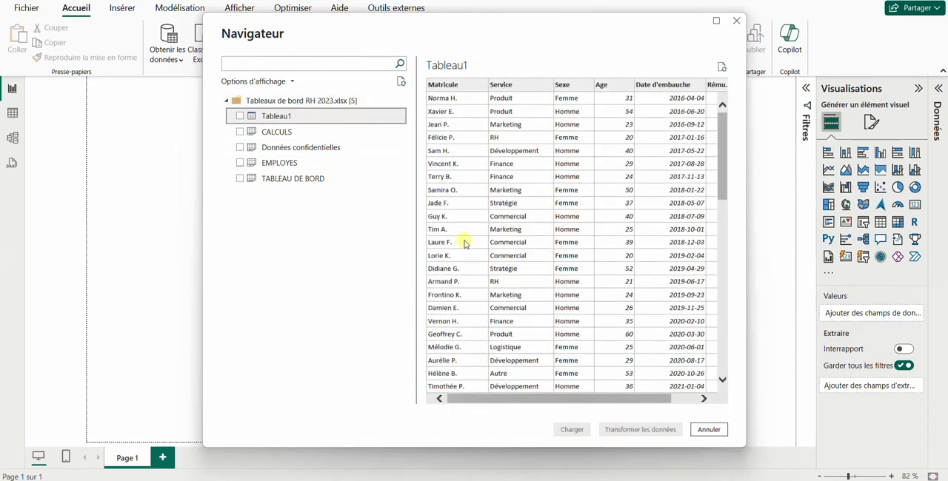
{"action": "left_click", "coordinate": [280, 134]}
{"action": "left_click", "coordinate": [300, 148]}
{"action": "left_click", "coordinate": [296, 163]}
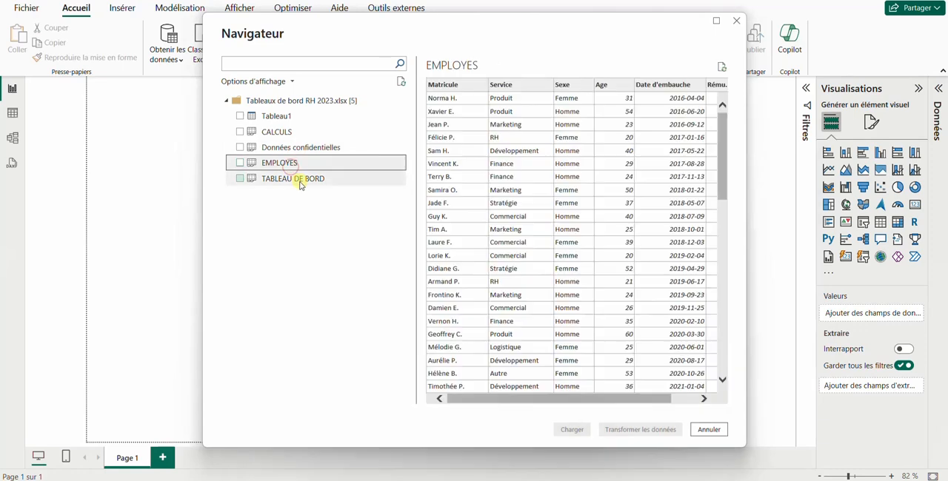
{"action": "left_click", "coordinate": [280, 133]}
{"action": "left_click", "coordinate": [296, 150]}
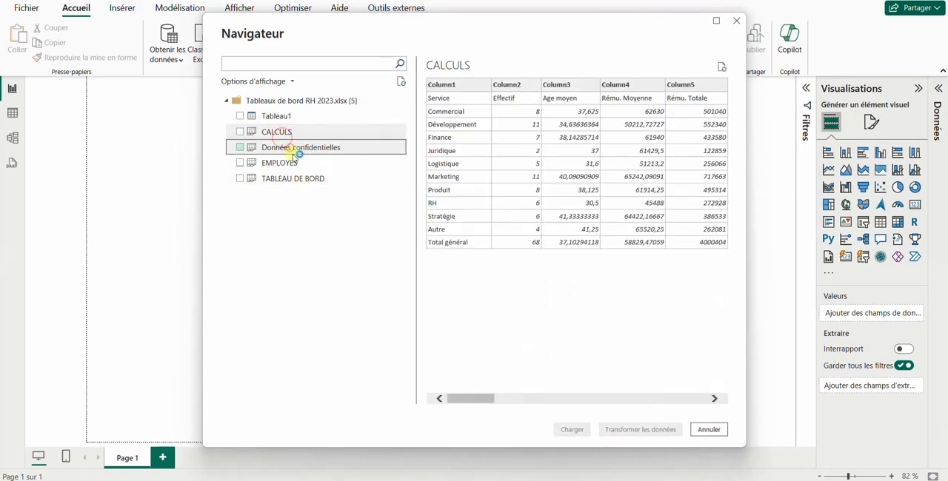
{"action": "left_click", "coordinate": [294, 162]}
{"action": "left_click", "coordinate": [300, 179]}
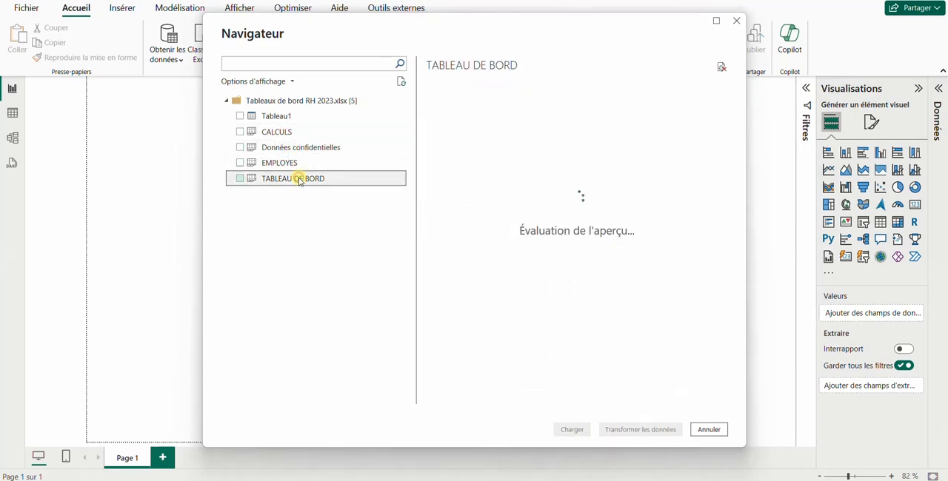
Step: Select only Tableau1 for import and send it to the Power Query Editor for transformation
{"action": "left_click", "coordinate": [278, 116]}
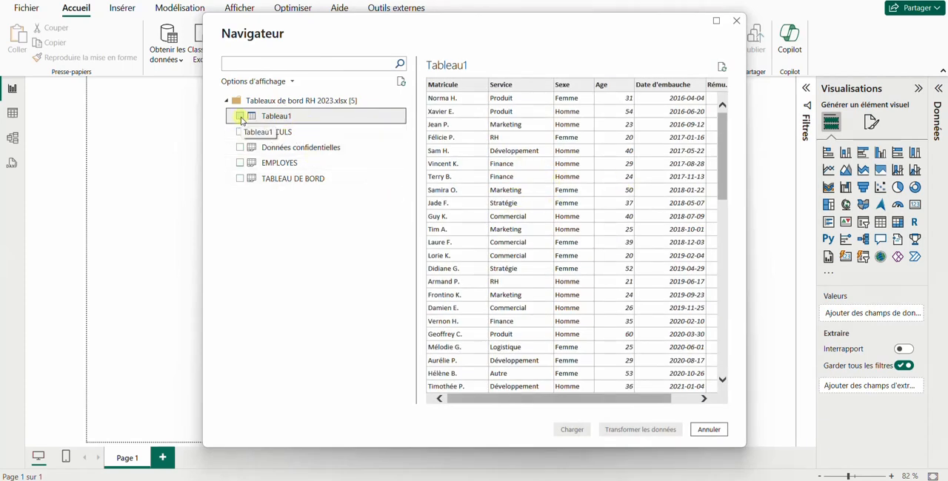
{"action": "left_click", "coordinate": [240, 117]}
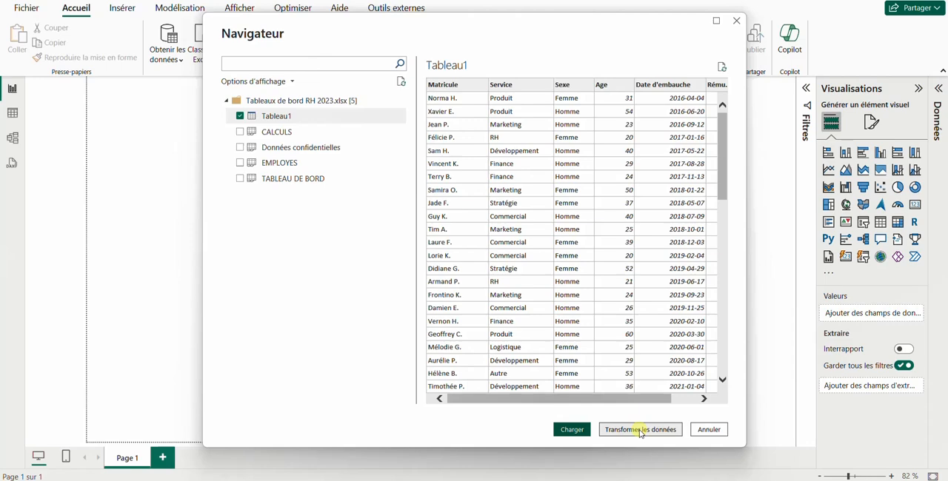
{"action": "left_click", "coordinate": [640, 430]}
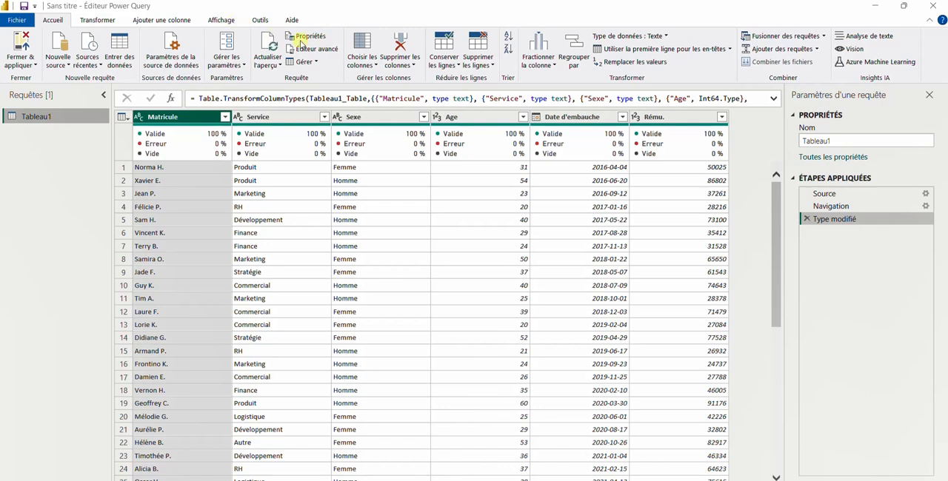
{"action": "mouse_move", "coordinate": [255, 156]}
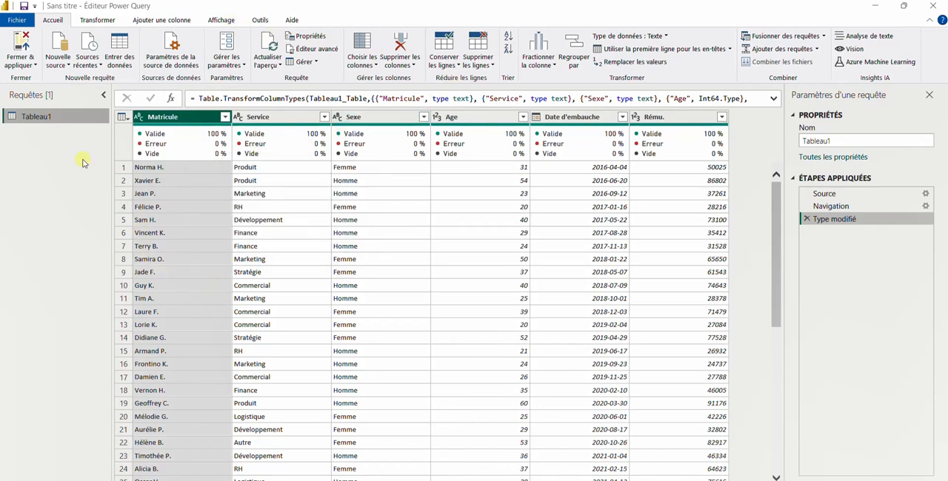
{"action": "left_click", "coordinate": [97, 20]}
{"action": "left_click", "coordinate": [153, 20]}
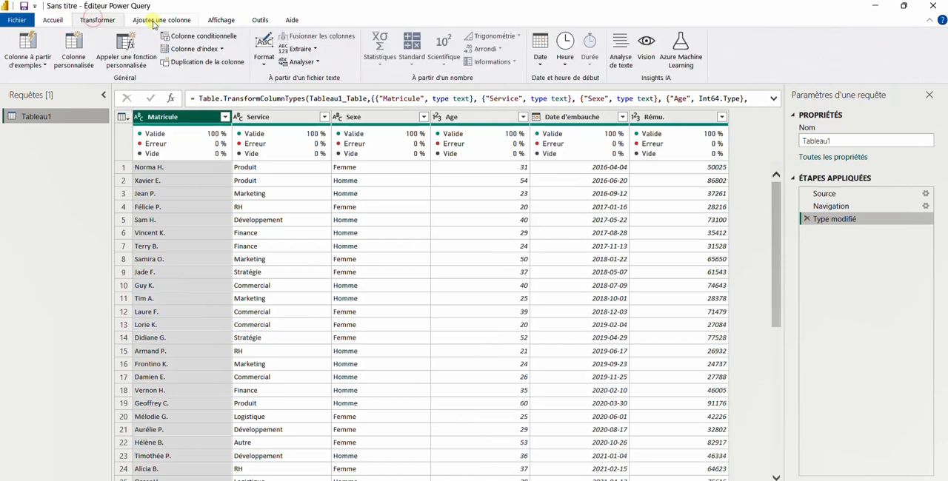
{"action": "left_click", "coordinate": [222, 21]}
{"action": "left_click", "coordinate": [259, 21]}
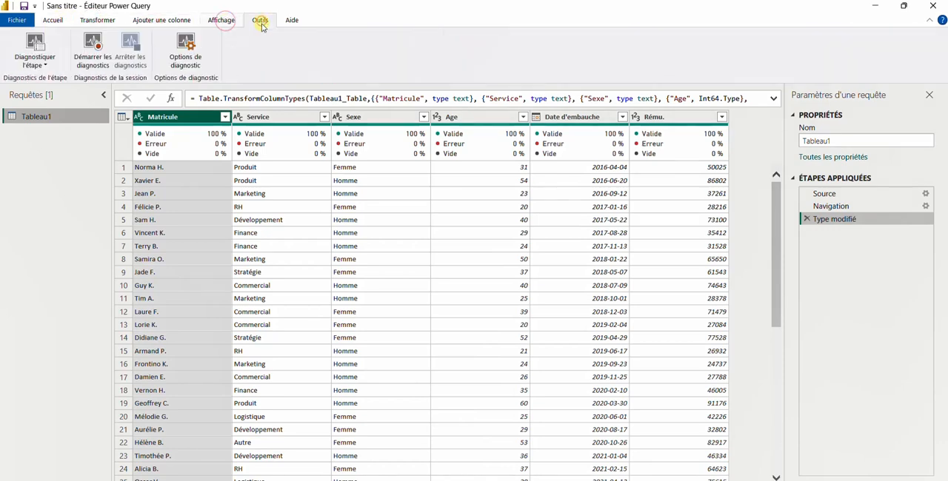
{"action": "left_click", "coordinate": [97, 20]}
{"action": "left_click", "coordinate": [58, 20]}
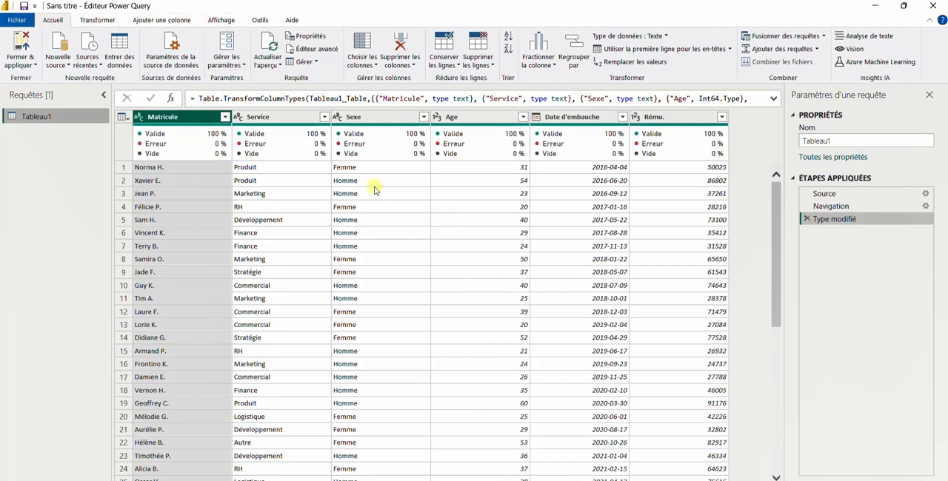
Step: Remove the Service column from the Tableau1 query
{"action": "left_click", "coordinate": [407, 66]}
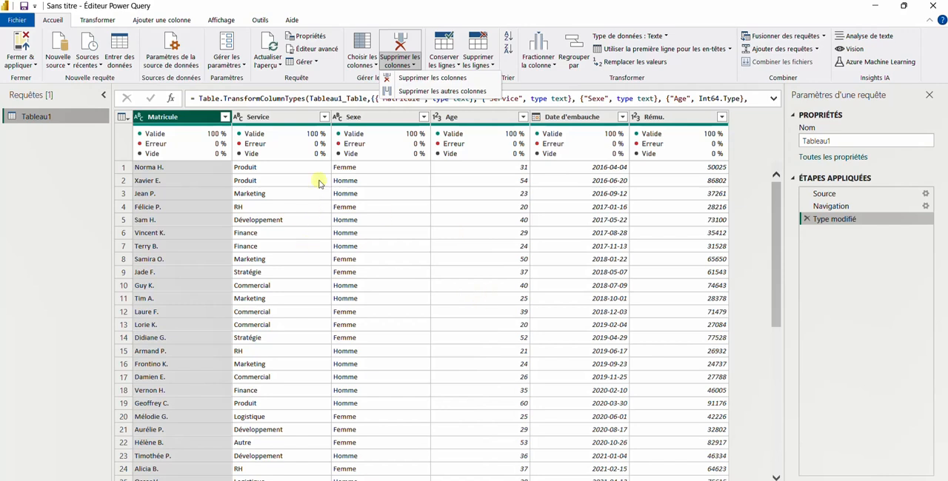
{"action": "left_click", "coordinate": [282, 117]}
{"action": "left_click", "coordinate": [282, 117]}
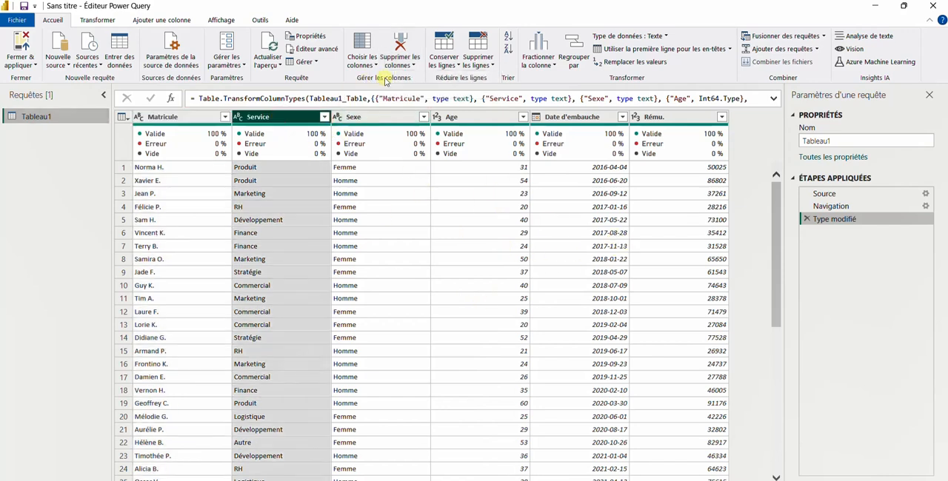
{"action": "left_click", "coordinate": [400, 64]}
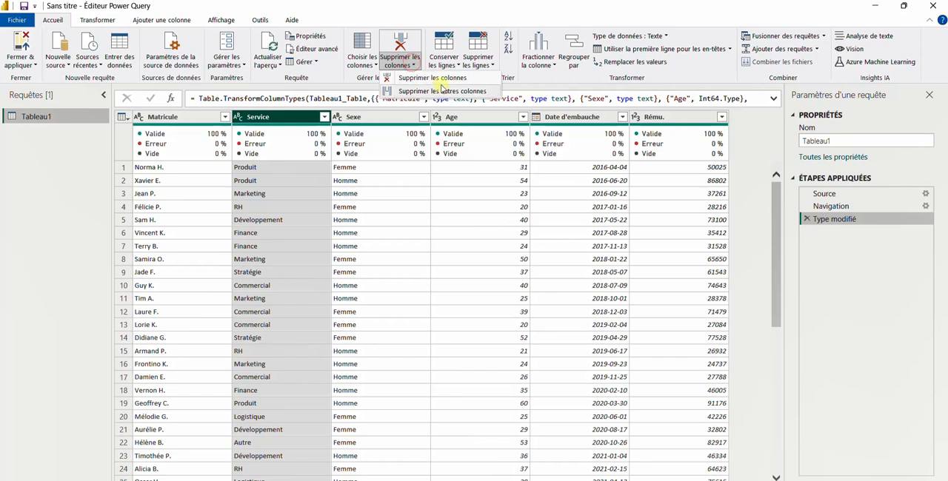
{"action": "left_click", "coordinate": [434, 78]}
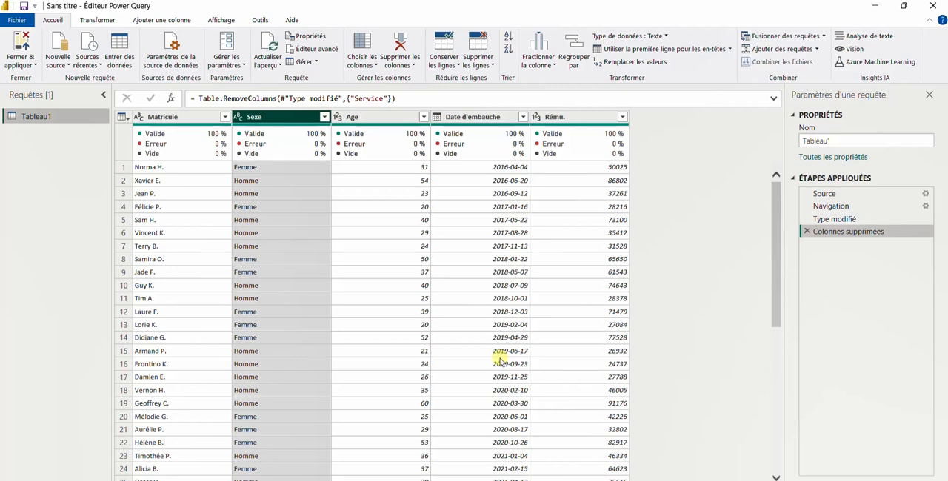
Step: Compare the Type modifié and Colonnes supprimées stages of Tableau1, delete the column-removal stage and review the restored rows
{"action": "left_click", "coordinate": [835, 221]}
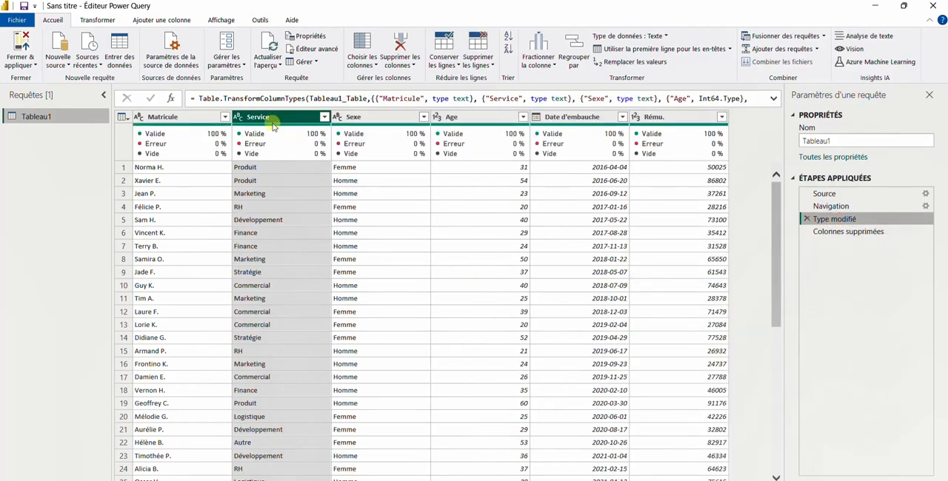
{"action": "left_click", "coordinate": [841, 234]}
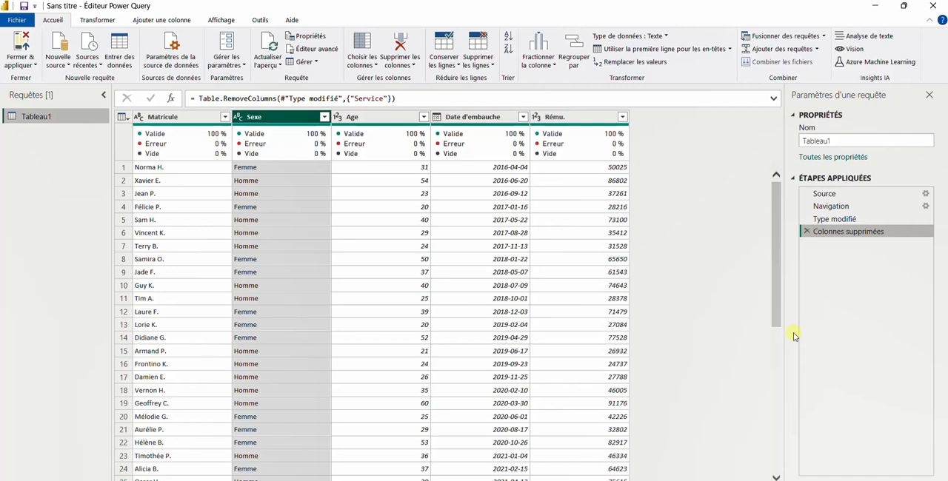
{"action": "left_click", "coordinate": [807, 231]}
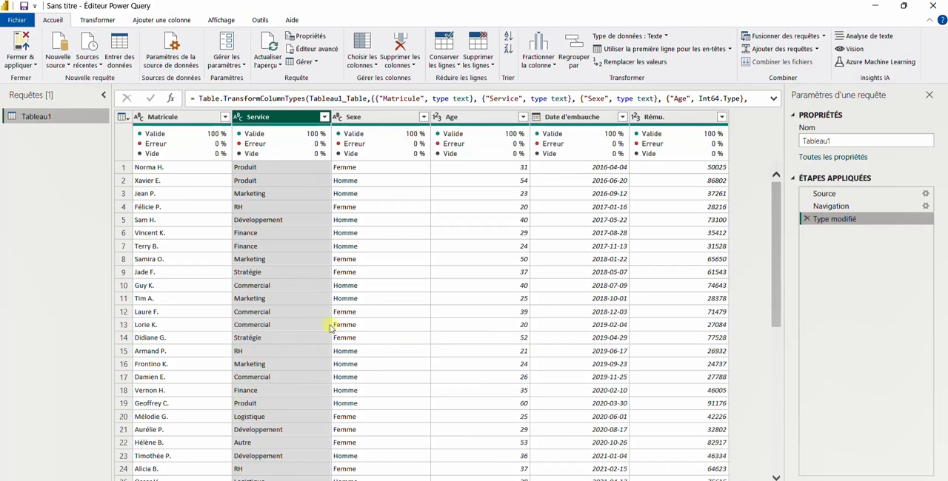
{"action": "scroll", "coordinate": [312, 280], "scroll_direction": "down", "scroll_amount": 4}
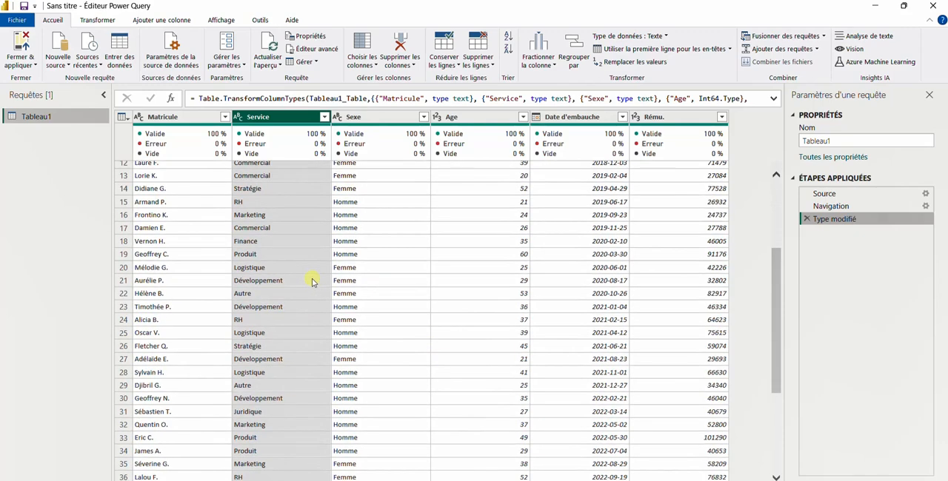
{"action": "scroll", "coordinate": [312, 280], "scroll_direction": "down", "scroll_amount": 3}
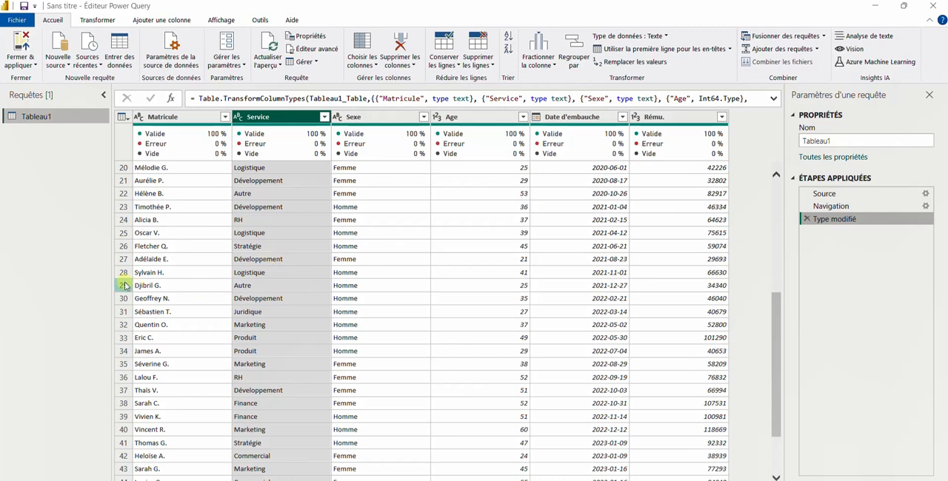
{"action": "scroll", "coordinate": [339, 262], "scroll_direction": "up", "scroll_amount": 7}
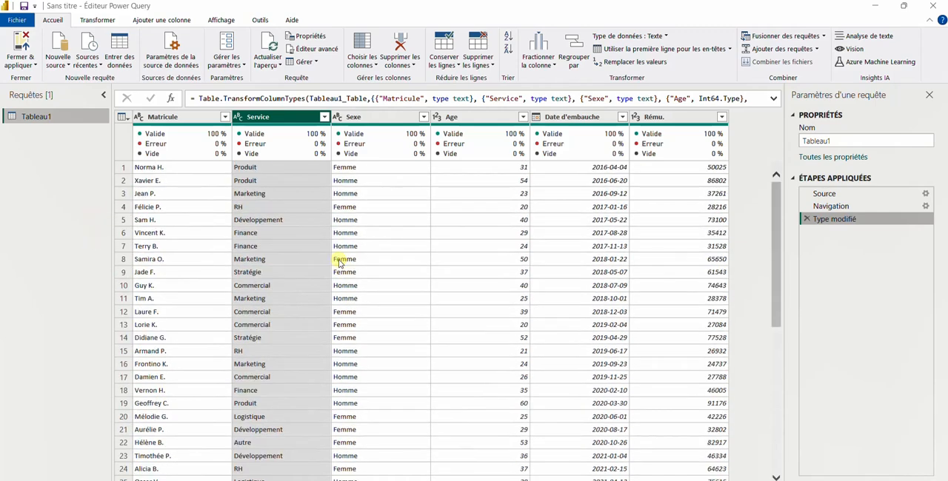
Step: Create a new query that references Tableau1
{"action": "left_click", "coordinate": [53, 120]}
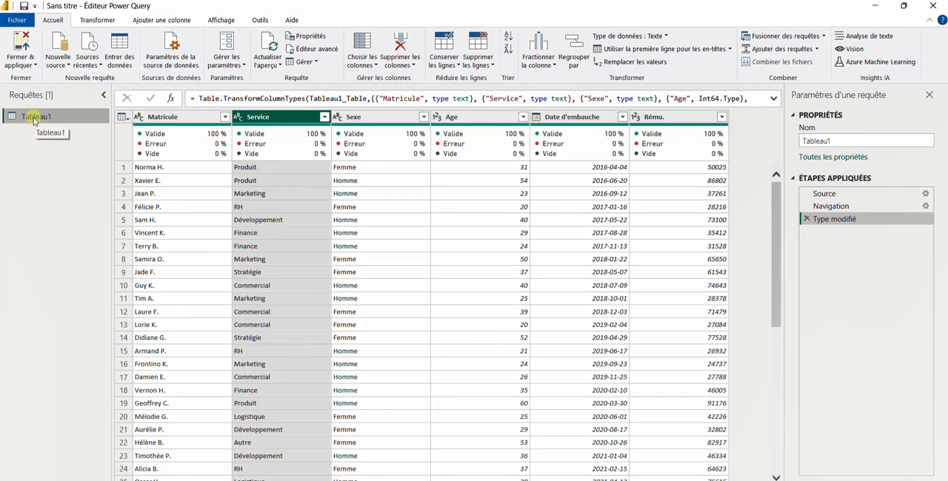
{"action": "right_click", "coordinate": [33, 121]}
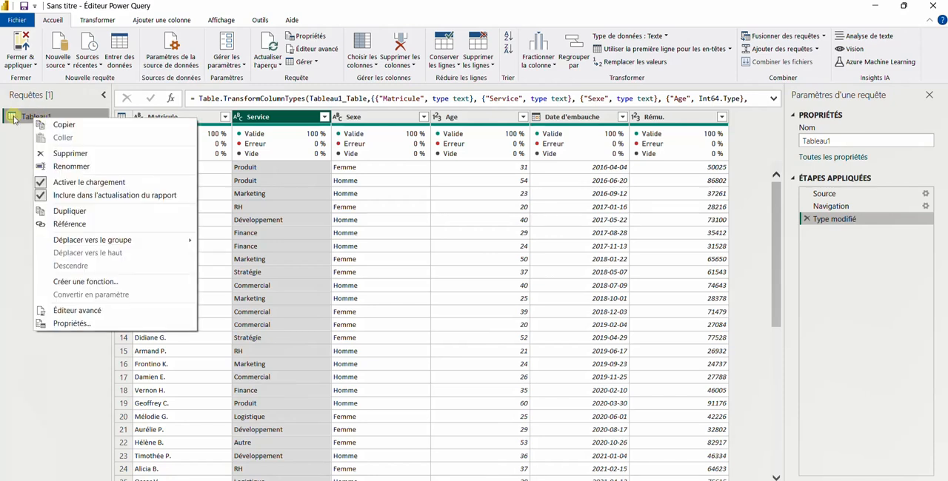
{"action": "left_click", "coordinate": [65, 226]}
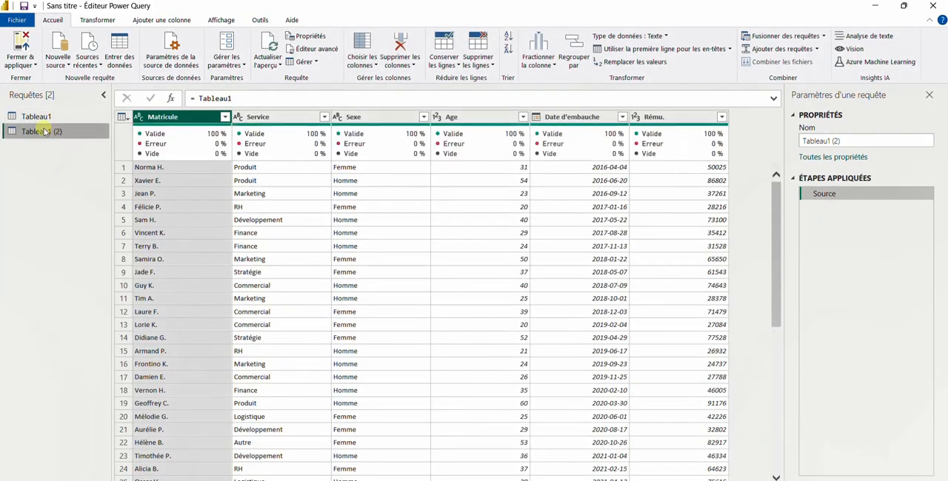
Step: Rename the referenced query Tableau1 (2) as Service
{"action": "right_click", "coordinate": [44, 131]}
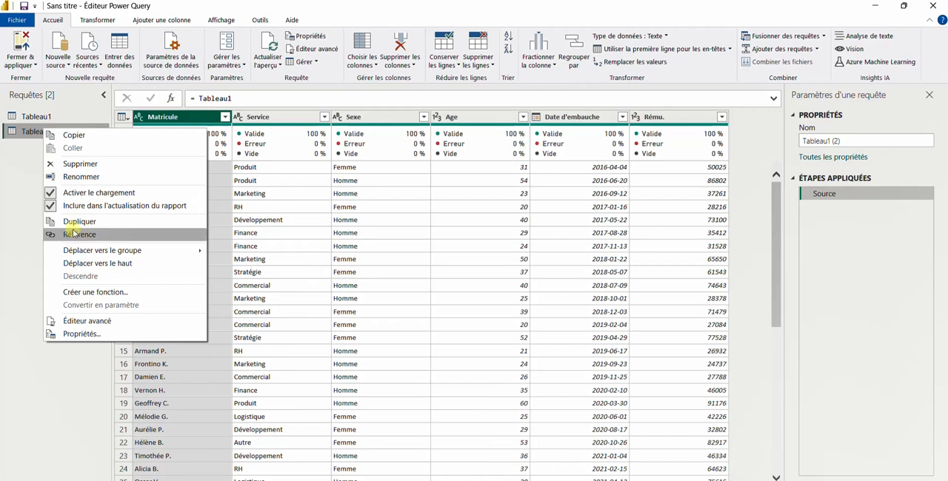
{"action": "left_click", "coordinate": [77, 177]}
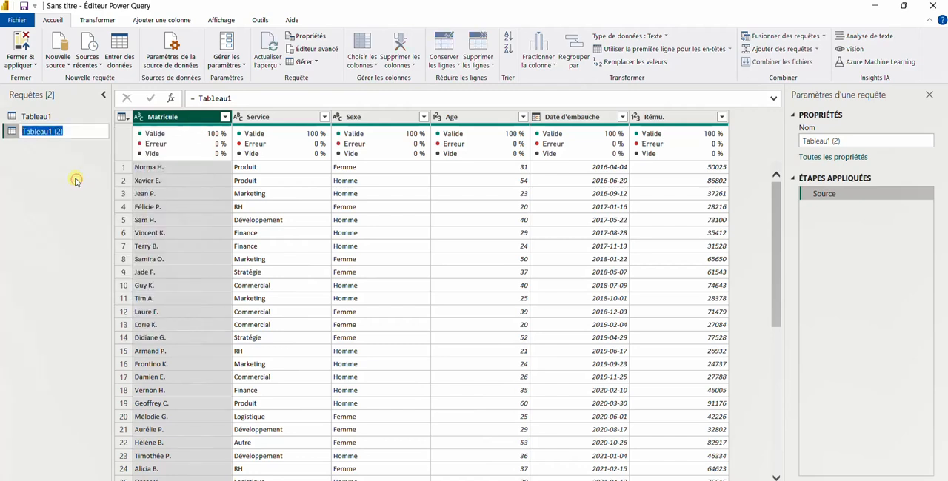
{"action": "key", "text": "Caps_Lock"}
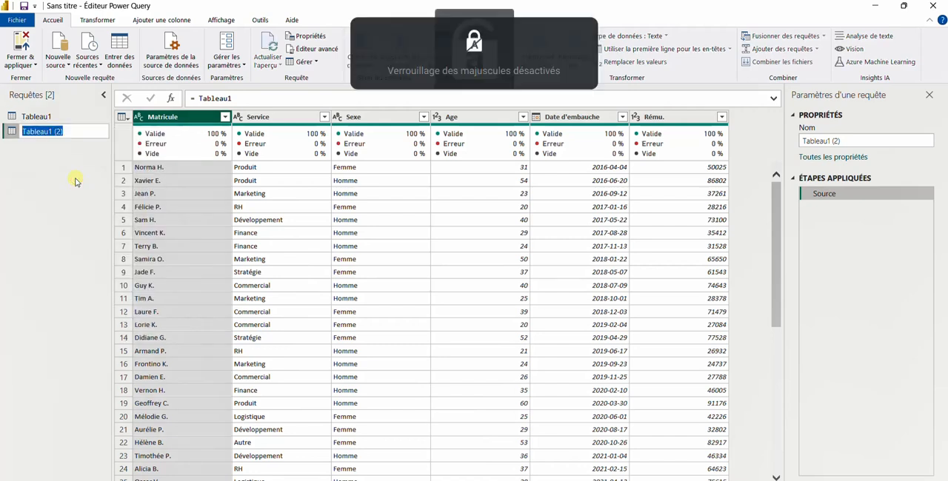
{"action": "type", "text": "sERV"}
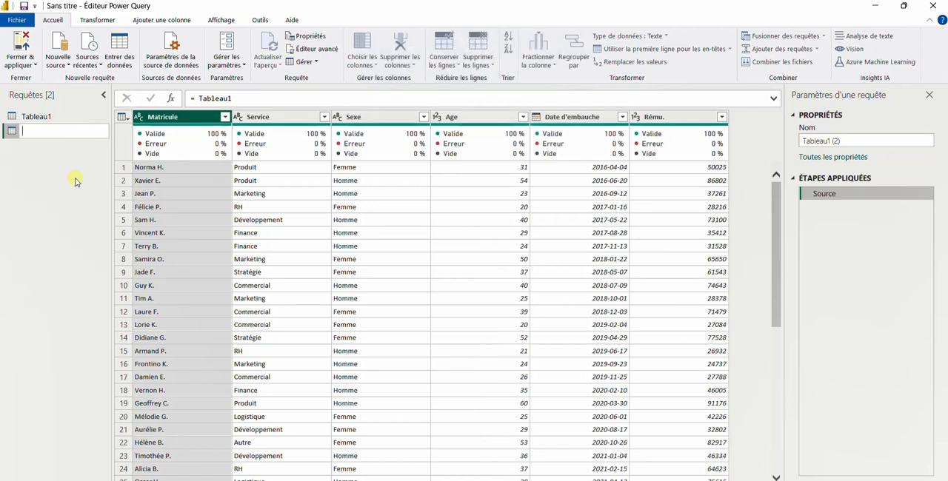
{"action": "type", "text": "S"}
{"action": "key", "text": "Caps_Lock"}
{"action": "type", "text": "er"}
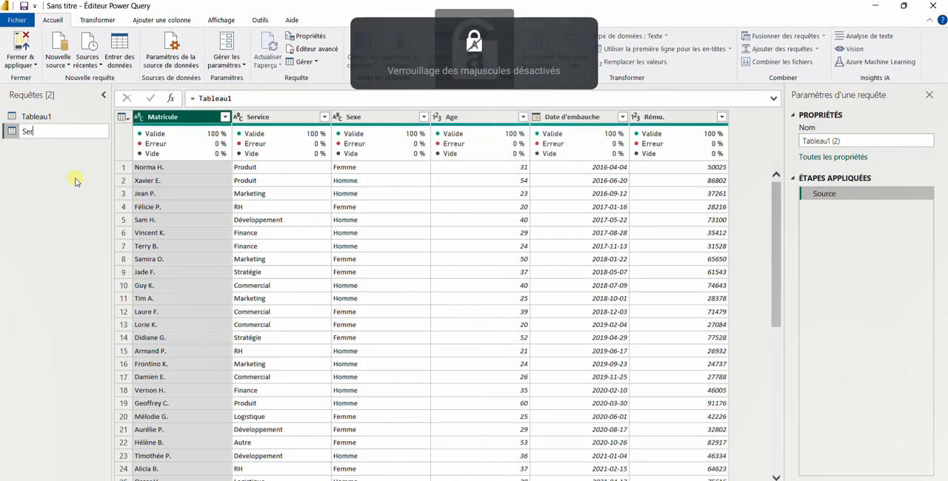
{"action": "type", "text": "vi"}
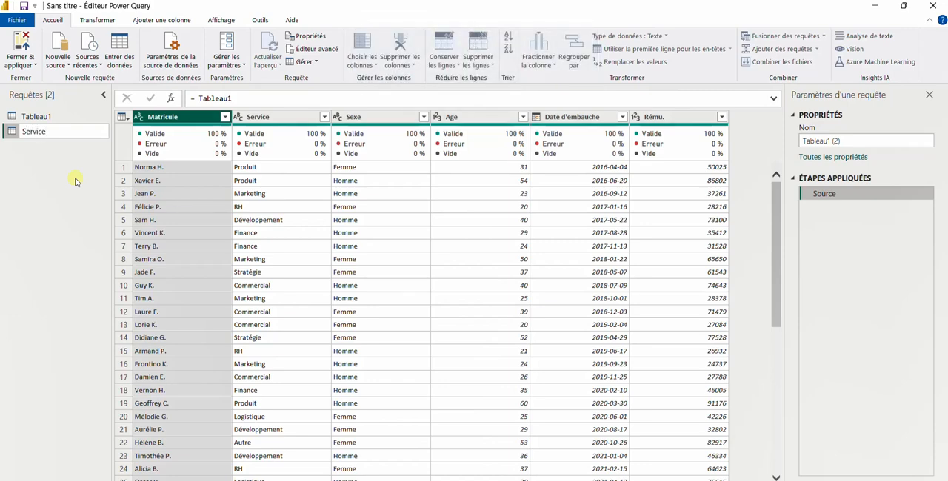
{"action": "type", "text": "ce"}
{"action": "key", "text": "Return"}
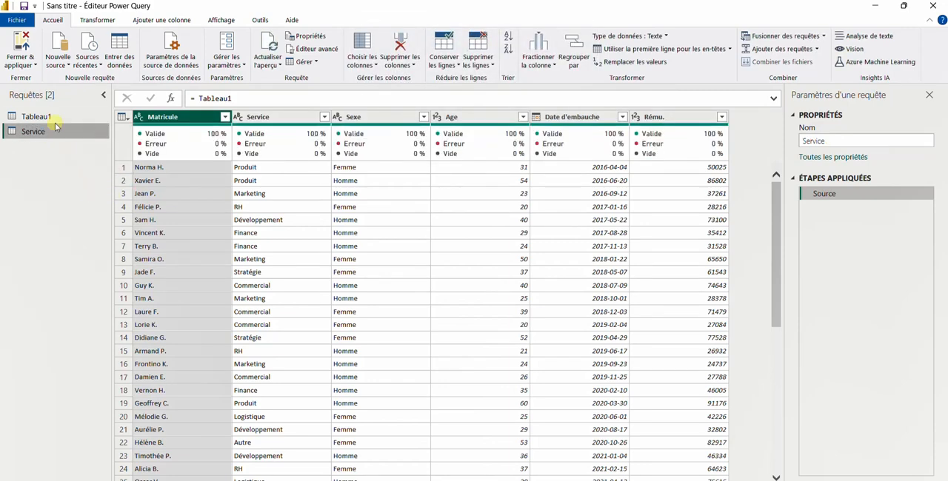
Step: In the Service query, remove all columns other than Service and delete the duplicate service values
{"action": "left_click", "coordinate": [56, 118]}
{"action": "left_click", "coordinate": [56, 131]}
{"action": "left_click", "coordinate": [277, 118]}
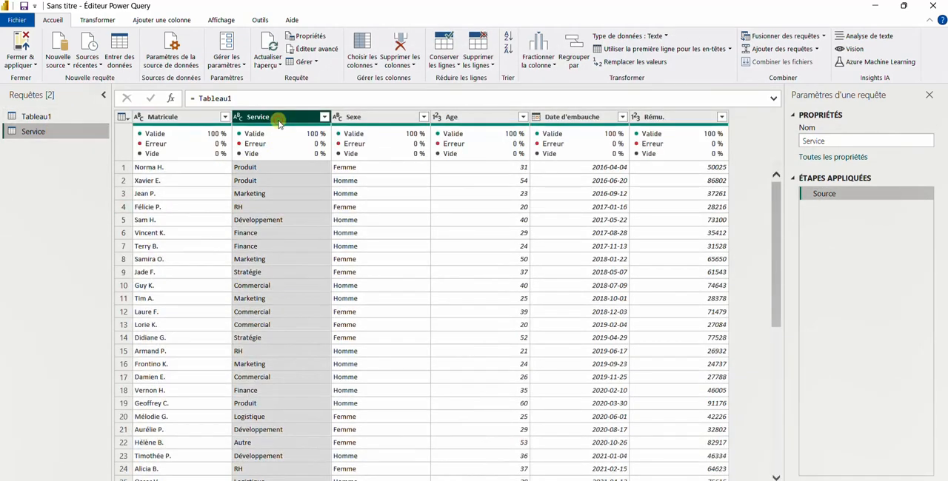
{"action": "left_click", "coordinate": [411, 68]}
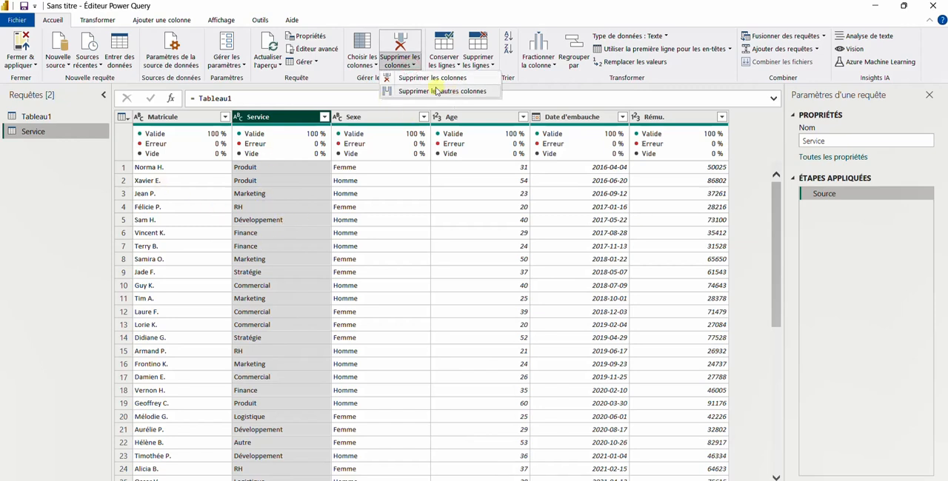
{"action": "left_click", "coordinate": [437, 90]}
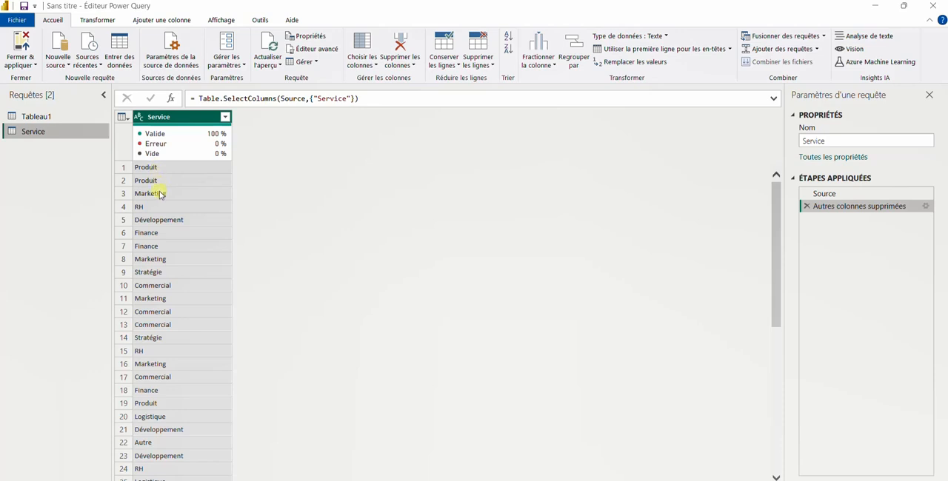
{"action": "right_click", "coordinate": [176, 121]}
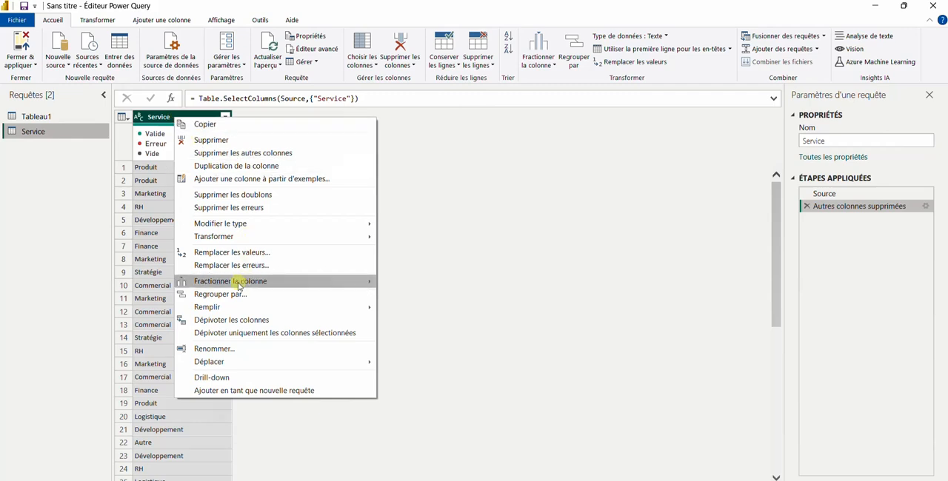
{"action": "left_click", "coordinate": [220, 195]}
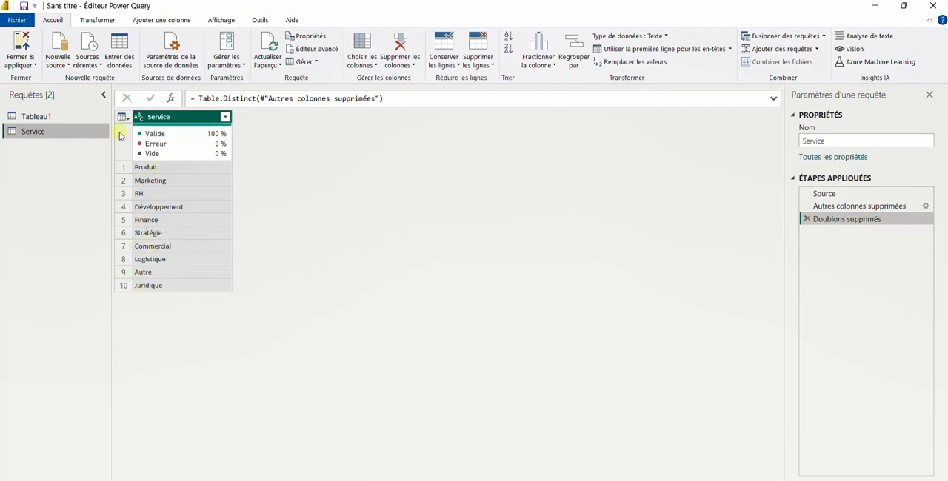
Step: Compare the contents of the Tableau1 and Service queries
{"action": "left_click", "coordinate": [44, 116]}
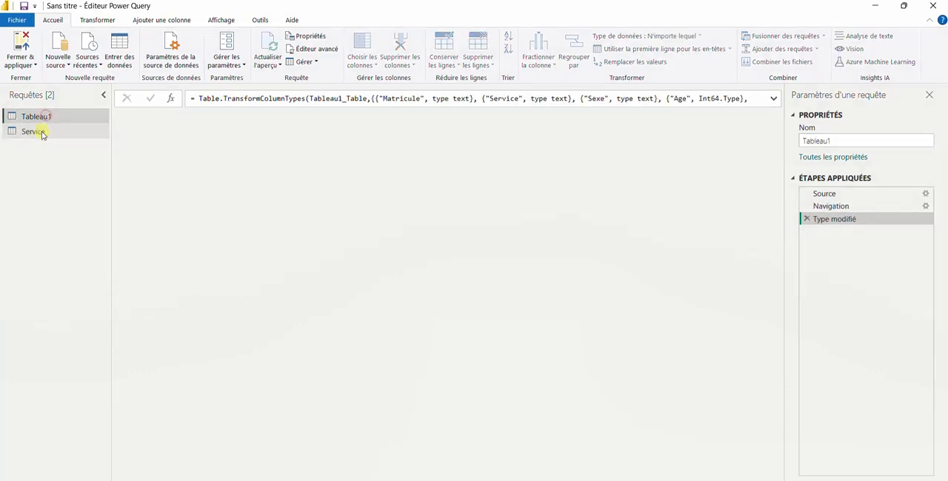
{"action": "left_click", "coordinate": [34, 133]}
{"action": "left_click", "coordinate": [38, 117]}
{"action": "left_click", "coordinate": [37, 132]}
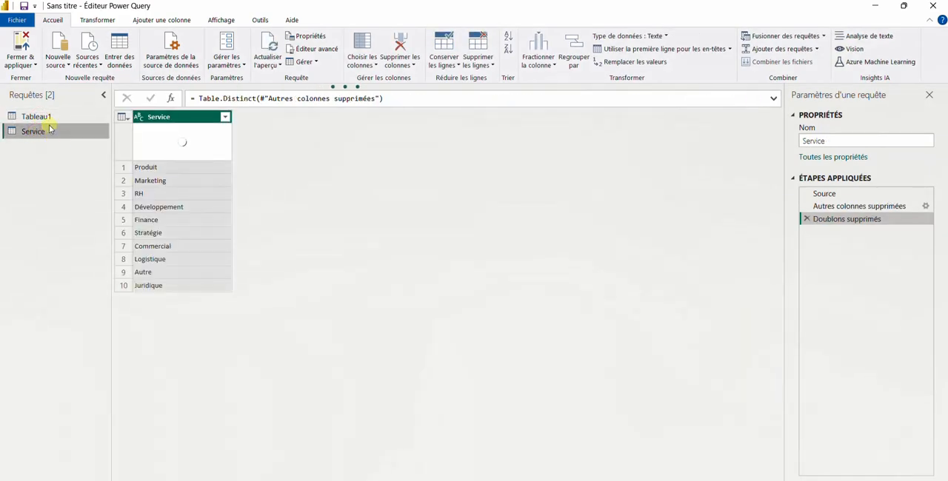
{"action": "left_click", "coordinate": [34, 117]}
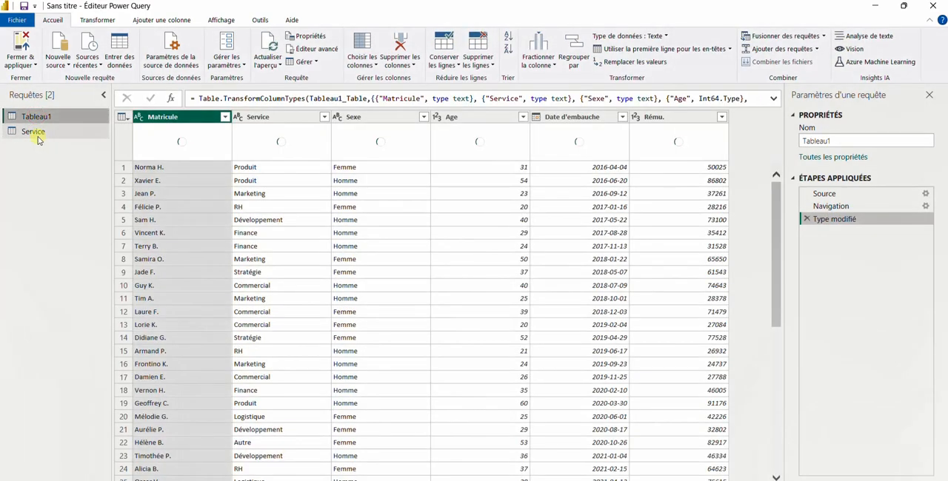
{"action": "left_click", "coordinate": [38, 135]}
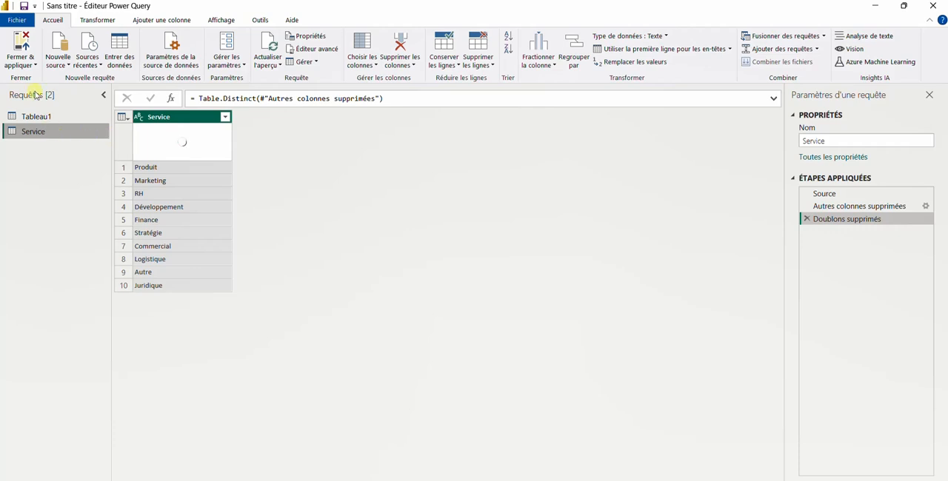
{"action": "left_click", "coordinate": [51, 120]}
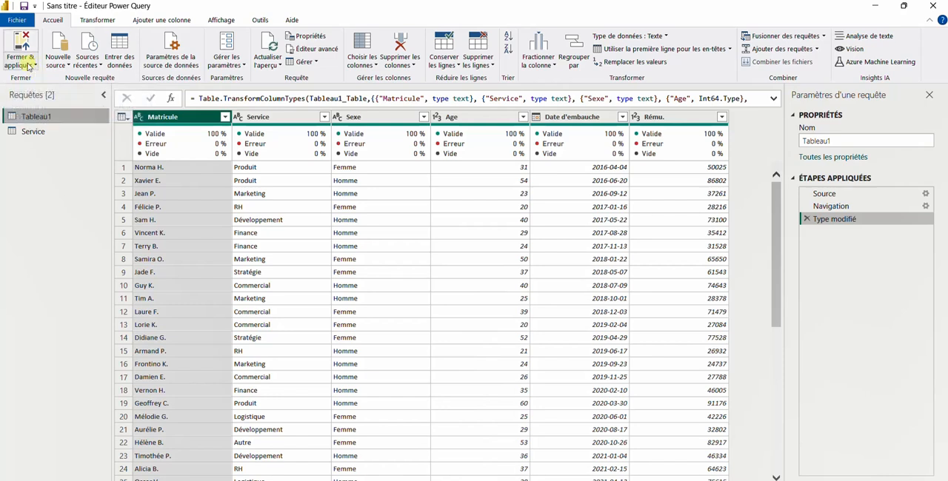
Step: Apply the query changes, close the Power Query Editor and check the fields loaded for Tableau1 and Service
{"action": "left_click", "coordinate": [33, 66]}
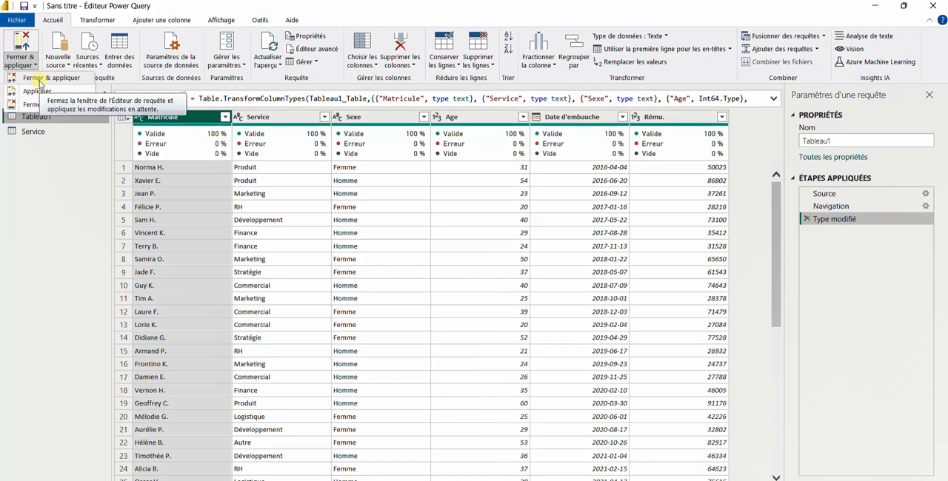
{"action": "left_click", "coordinate": [39, 79]}
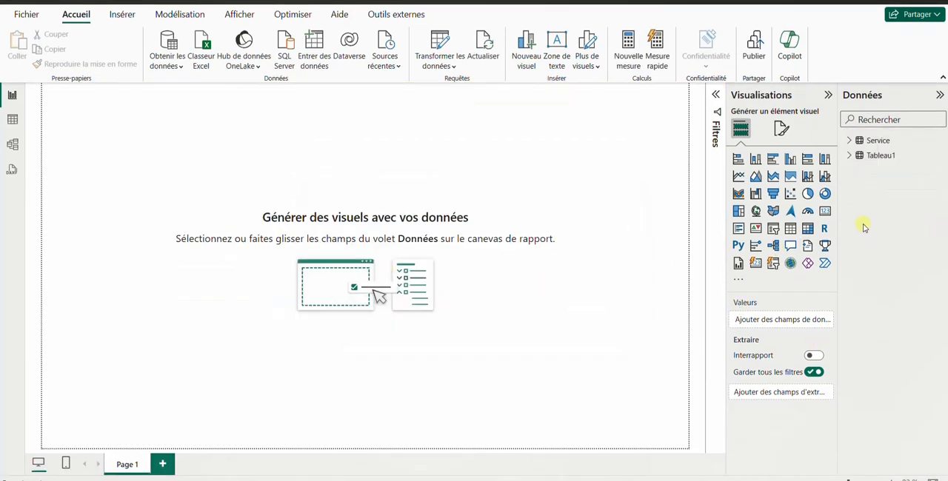
{"action": "left_click", "coordinate": [848, 156]}
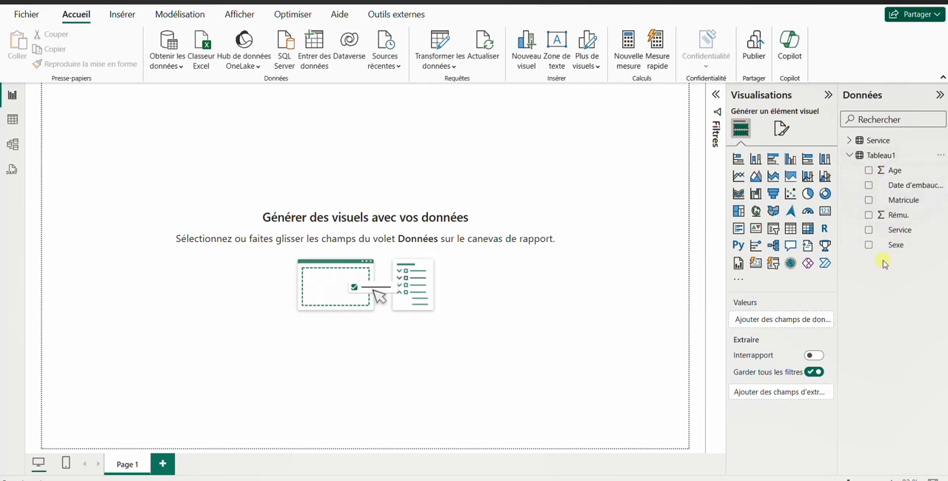
{"action": "left_click", "coordinate": [849, 141]}
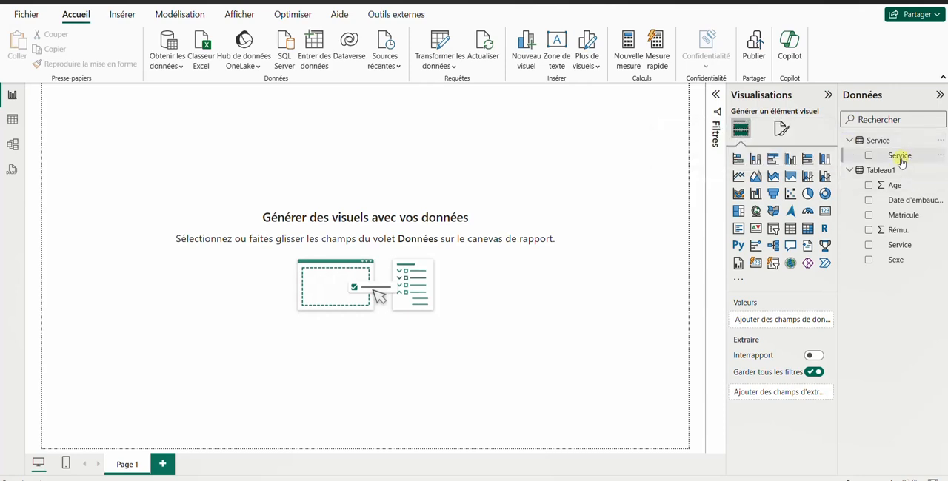
{"action": "left_click", "coordinate": [850, 141]}
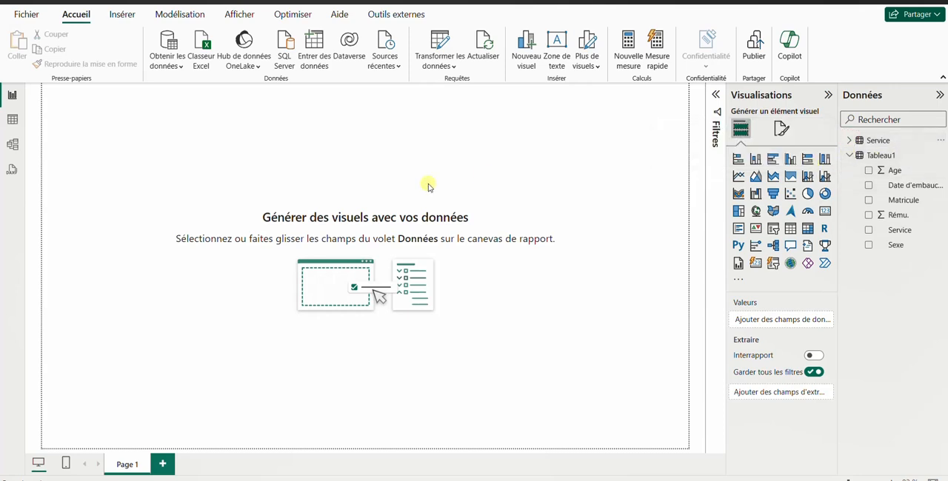
Step: In the model view, inspect the relationship between Tableau1 and Service and move the Service table lower and farther from Tableau1
{"action": "left_click", "coordinate": [14, 143]}
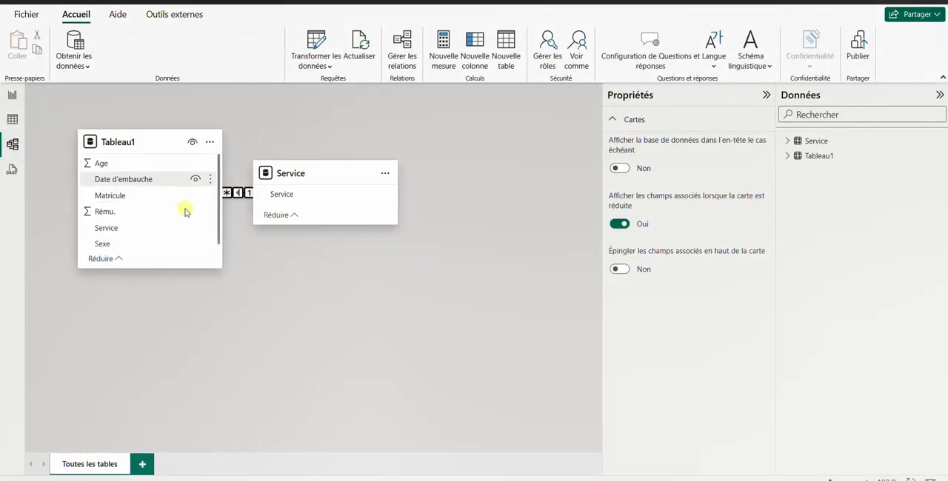
{"action": "left_click", "coordinate": [239, 192]}
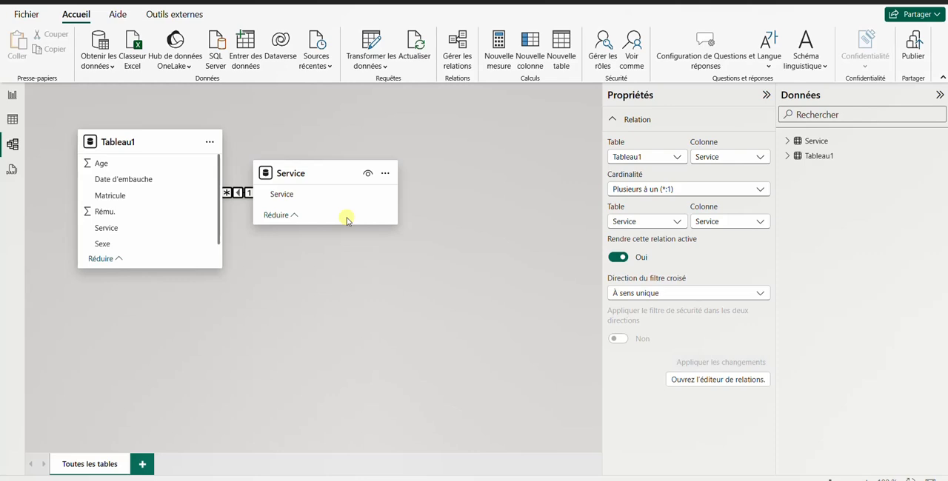
{"action": "left_click_drag", "start_coordinate": [326, 176], "coordinate": [392, 264]}
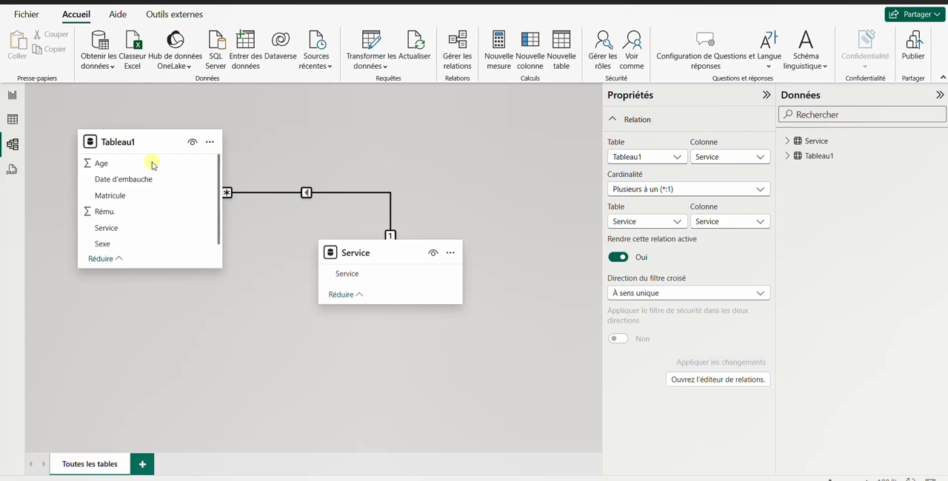
Step: In the report view, insert a rectangle shape and stretch it into a banner across the top of the page
{"action": "left_click", "coordinate": [11, 97]}
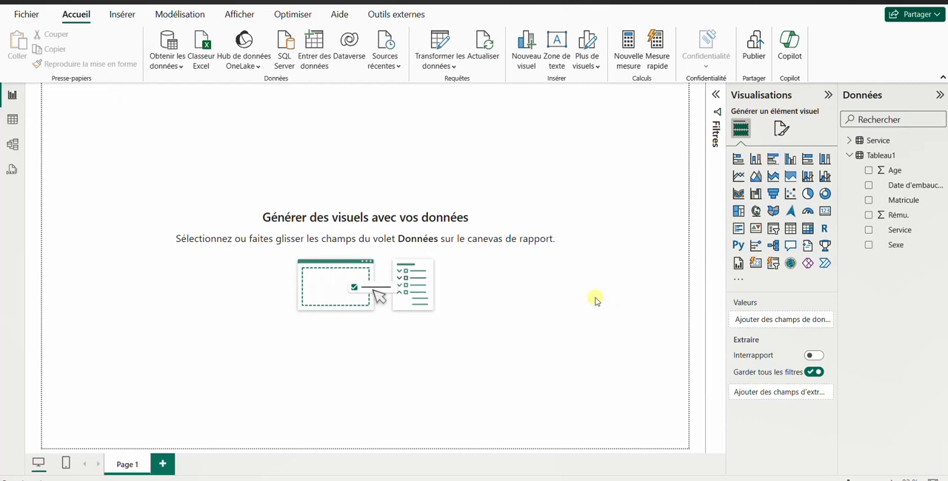
{"action": "left_click", "coordinate": [123, 16]}
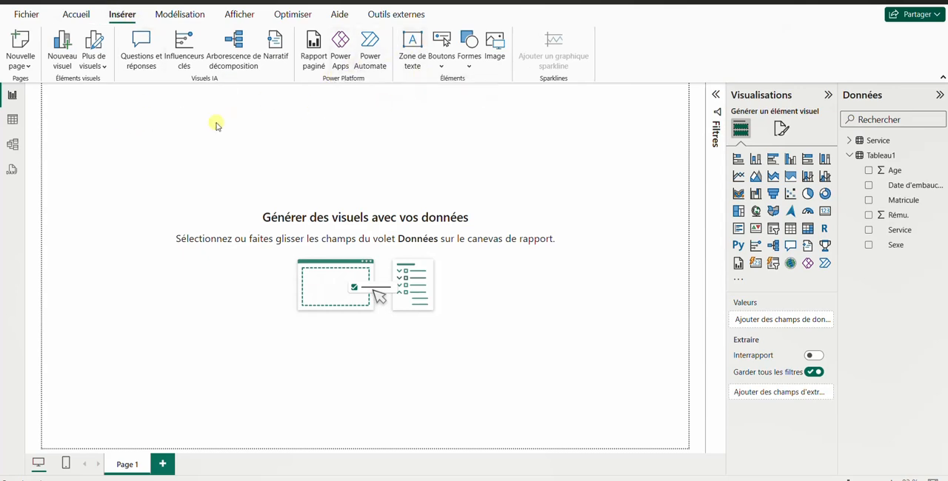
{"action": "left_click", "coordinate": [463, 53]}
{"action": "left_click", "coordinate": [479, 102]}
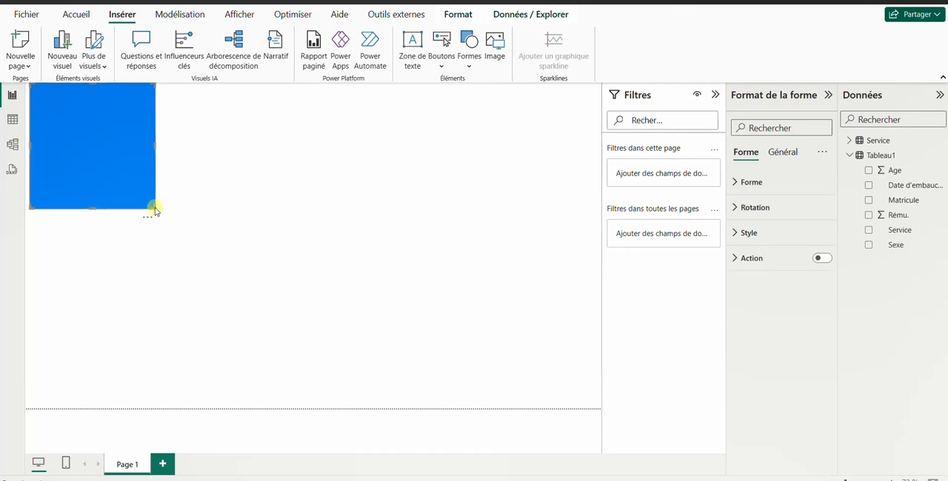
{"action": "left_click_drag", "start_coordinate": [154, 207], "coordinate": [600, 137]}
Step: Insert a text box reading "TABLEAU DE BORD RH 2023" and format its text at size 32 in bold
{"action": "left_click", "coordinate": [417, 52]}
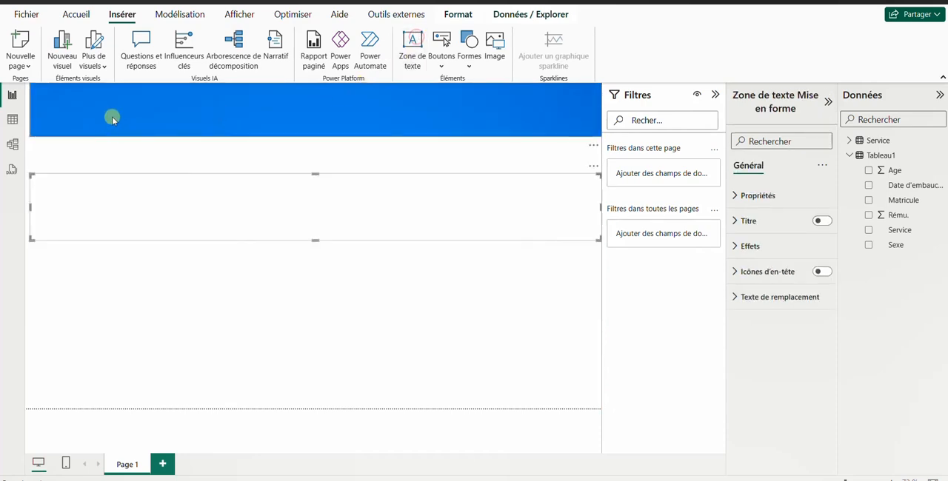
{"action": "left_click", "coordinate": [152, 187]}
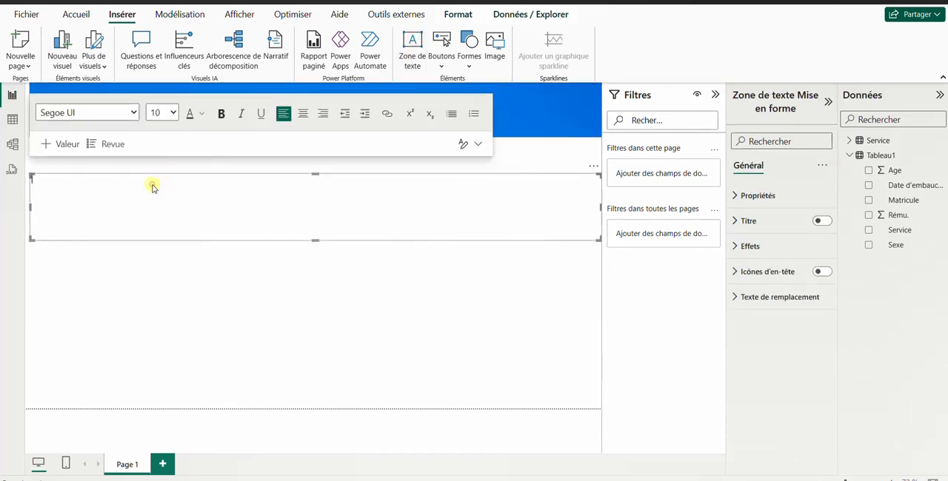
{"action": "key", "text": "Caps_Lock"}
{"action": "type", "text": "TABLEAU DE BORD RH 2023"}
{"action": "key", "text": "ctrl+a"}
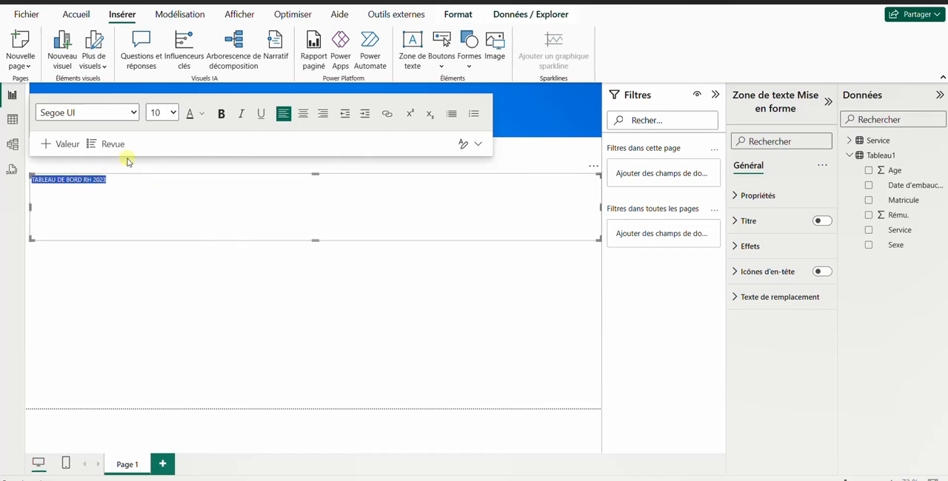
{"action": "left_click", "coordinate": [174, 112]}
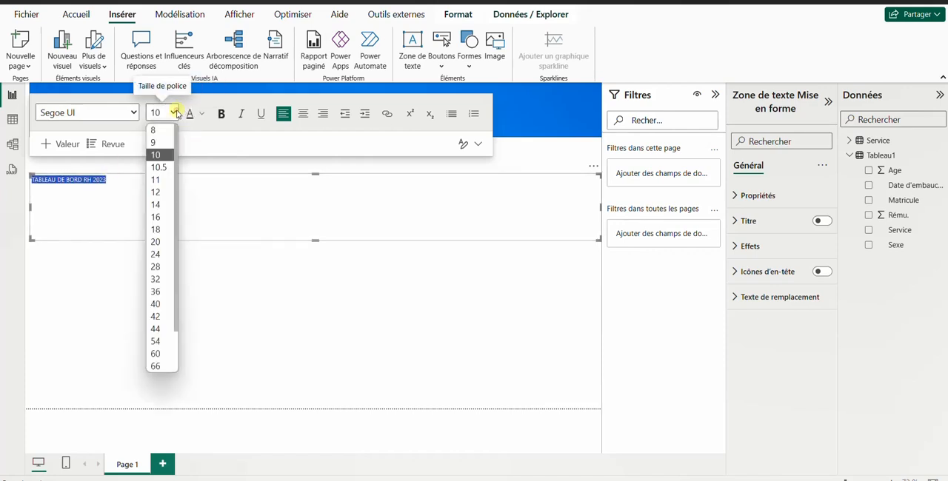
{"action": "left_click", "coordinate": [156, 279]}
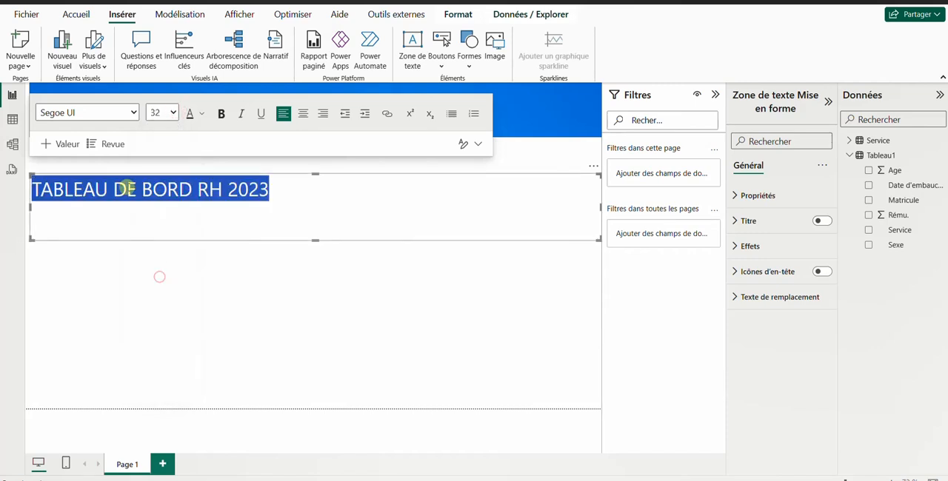
{"action": "left_click", "coordinate": [221, 115]}
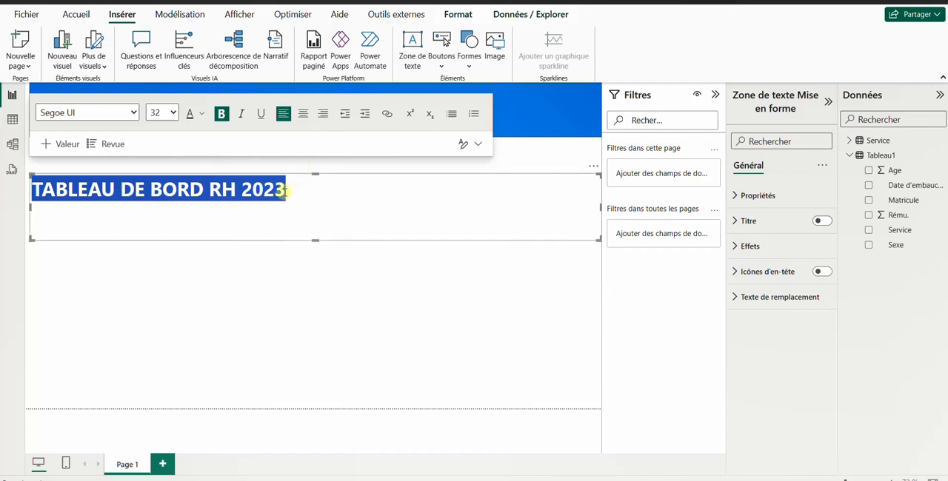
Step: Shrink the title text box to about the size of its text and place it on the blue banner
{"action": "left_click_drag", "start_coordinate": [311, 230], "coordinate": [309, 210]}
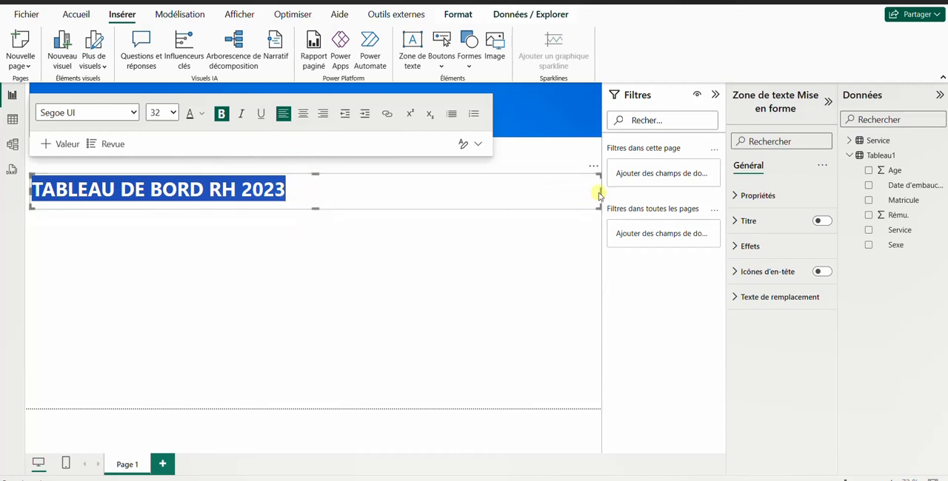
{"action": "left_click_drag", "start_coordinate": [601, 194], "coordinate": [548, 195]}
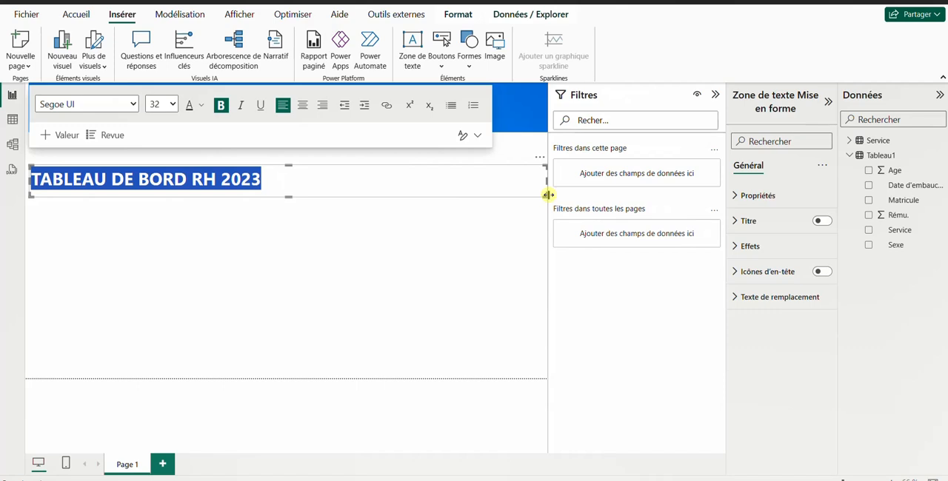
{"action": "key", "text": "ctrl+z"}
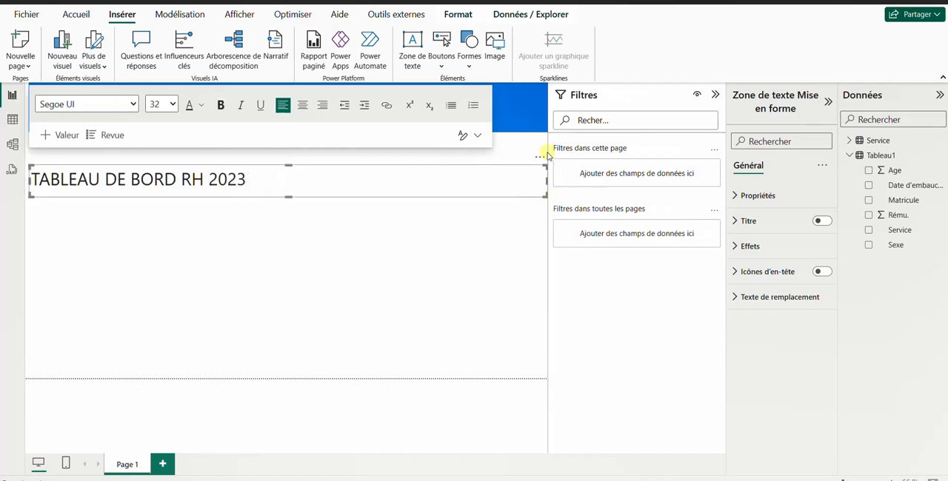
{"action": "left_click_drag", "start_coordinate": [550, 147], "coordinate": [642, 148]}
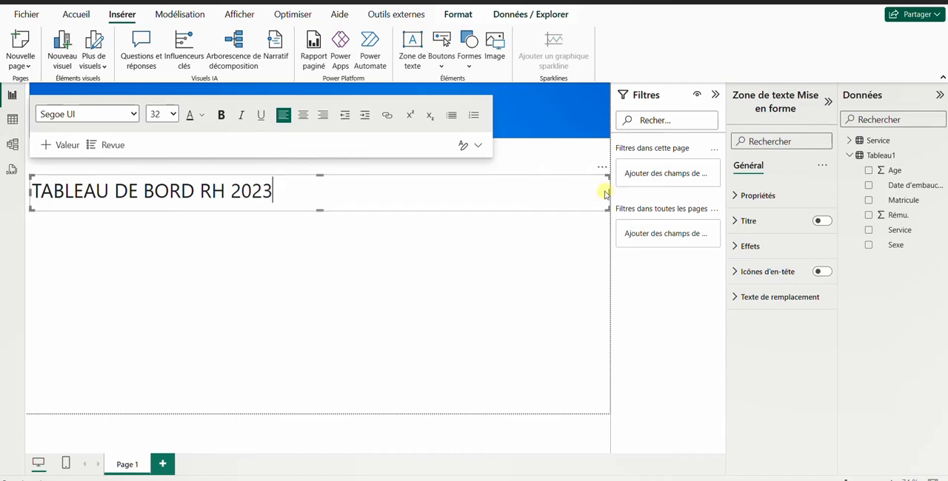
{"action": "left_click_drag", "start_coordinate": [608, 192], "coordinate": [328, 134]}
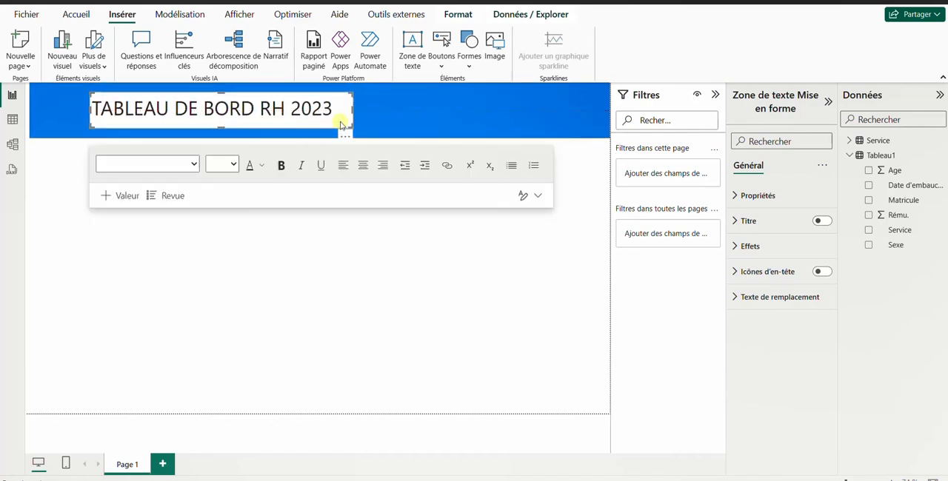
Step: Make the whole banner title bold and widen its text box slightly
{"action": "left_click", "coordinate": [335, 110]}
{"action": "key", "text": "ctrl+a"}
{"action": "left_click", "coordinate": [281, 164]}
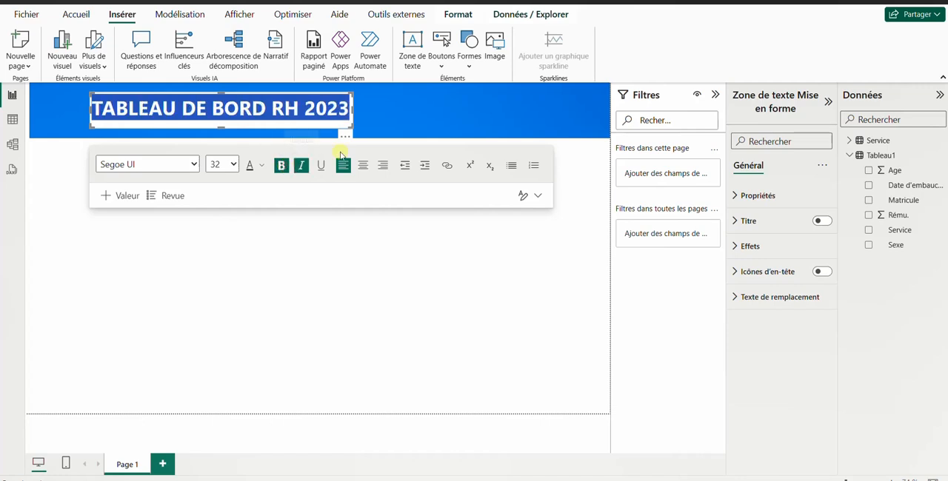
{"action": "left_click_drag", "start_coordinate": [357, 109], "coordinate": [371, 109]}
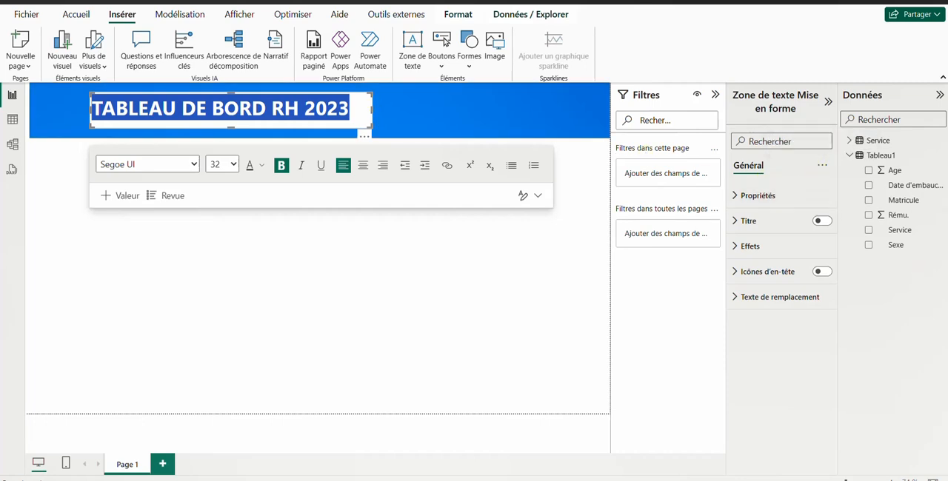
Step: Find the effects settings of the title text box with "EFF" and turn off its background
{"action": "left_click", "coordinate": [913, 216]}
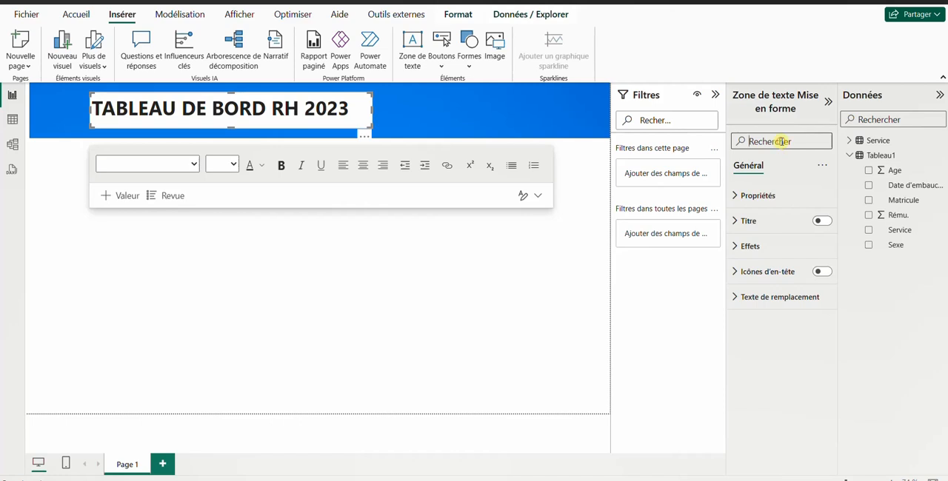
{"action": "type", "text": "EFF"}
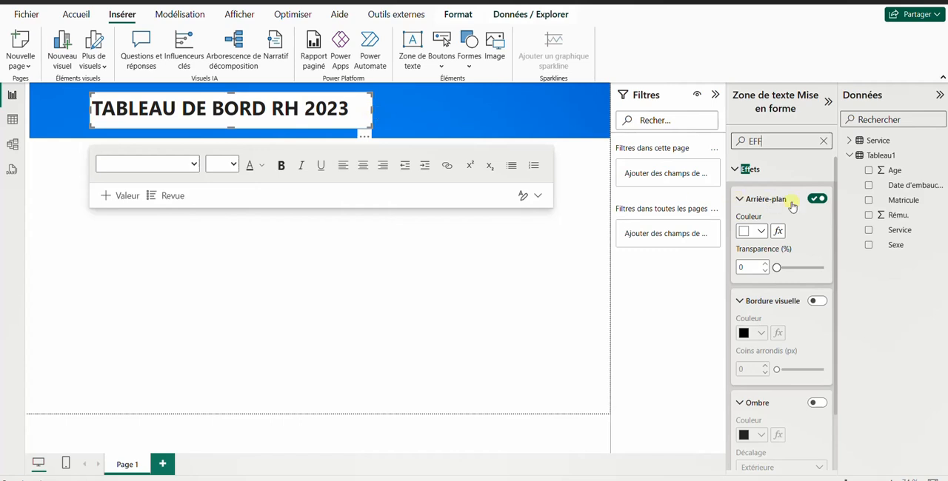
{"action": "left_click", "coordinate": [817, 199]}
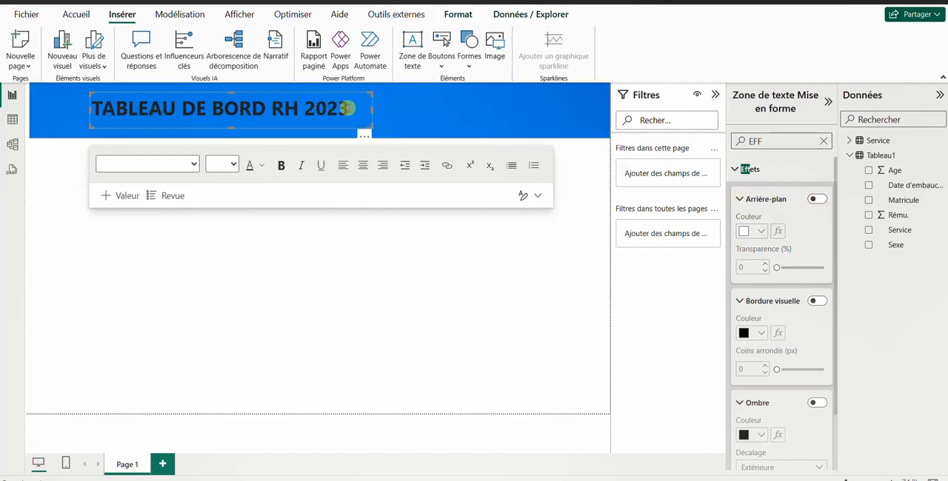
Step: Set the font colour of the whole title to Blanc, 10 % plus sombre
{"action": "left_click_drag", "start_coordinate": [347, 108], "coordinate": [89, 107]}
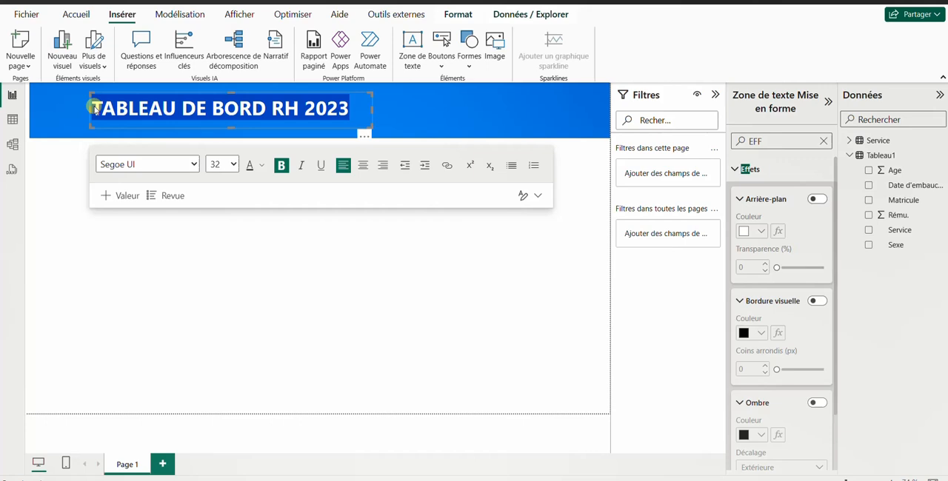
{"action": "left_click", "coordinate": [261, 165]}
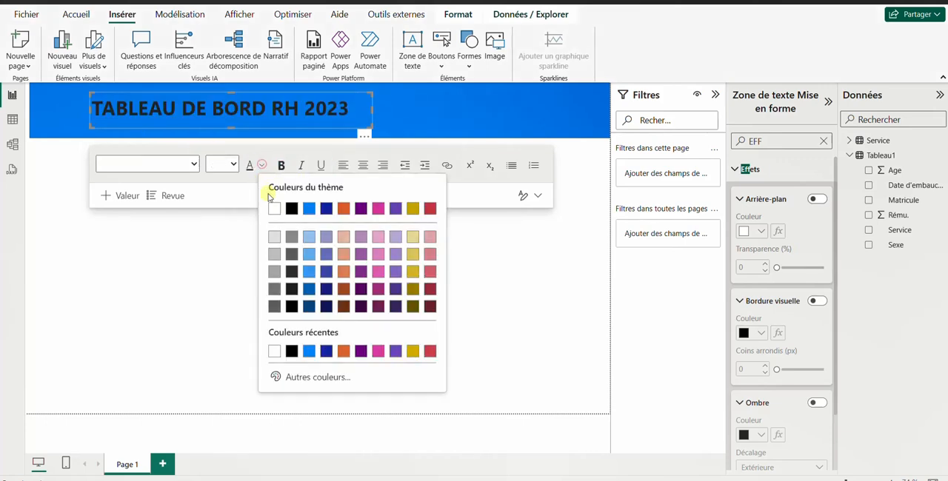
{"action": "left_click", "coordinate": [275, 237]}
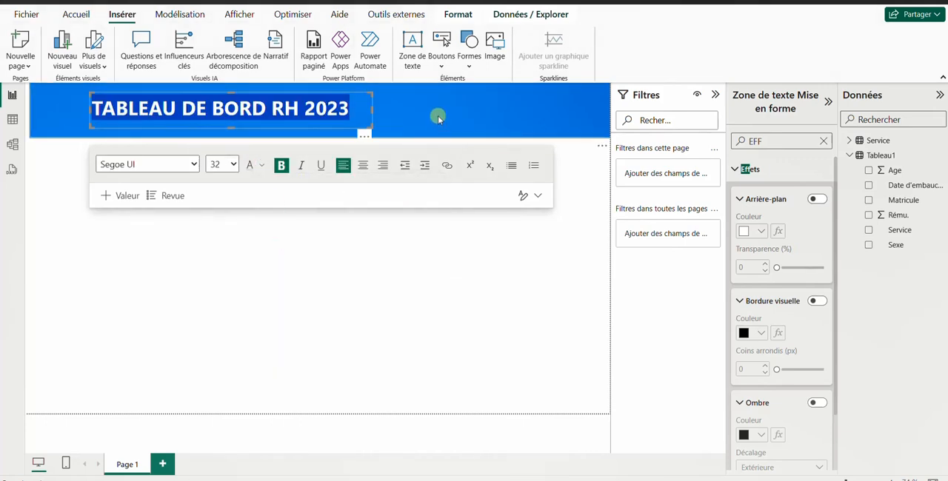
Step: With no visual selected, add an empty clustered column chart (Histogramme groupé) to the page below the banner
{"action": "left_click", "coordinate": [388, 120]}
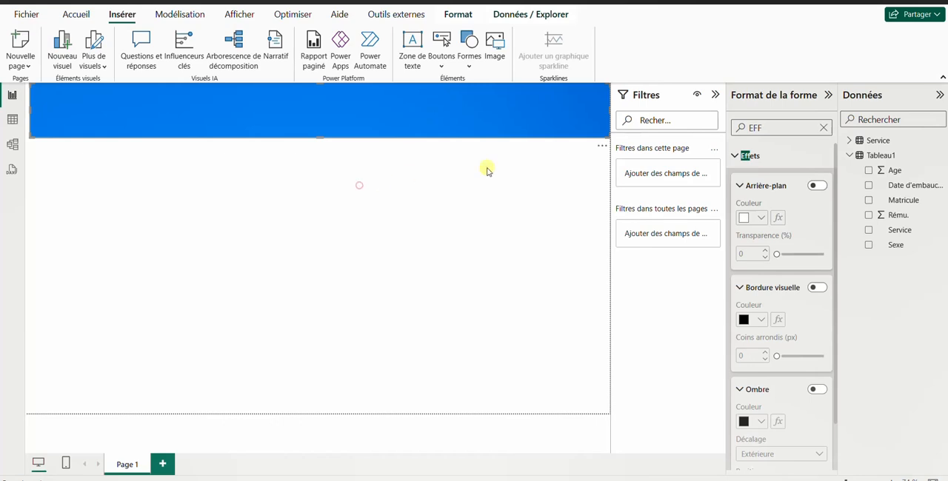
{"action": "left_click", "coordinate": [488, 171]}
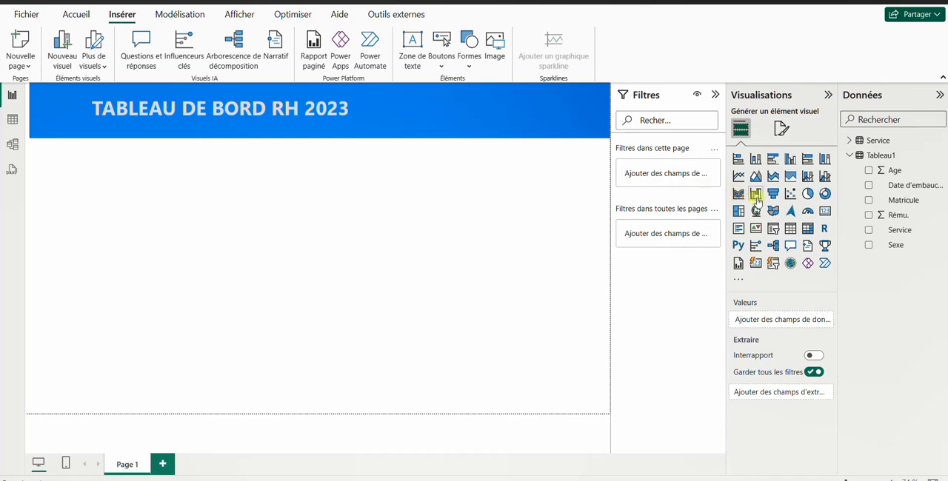
{"action": "left_click", "coordinate": [790, 159]}
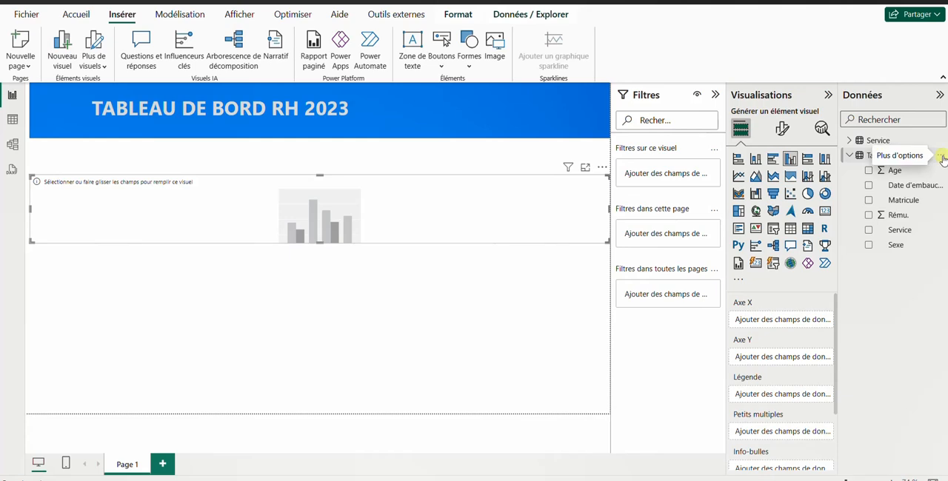
Step: Create a new measure in Tableau1 and name it "Effectif total"
{"action": "left_click", "coordinate": [940, 156]}
{"action": "left_click", "coordinate": [899, 180]}
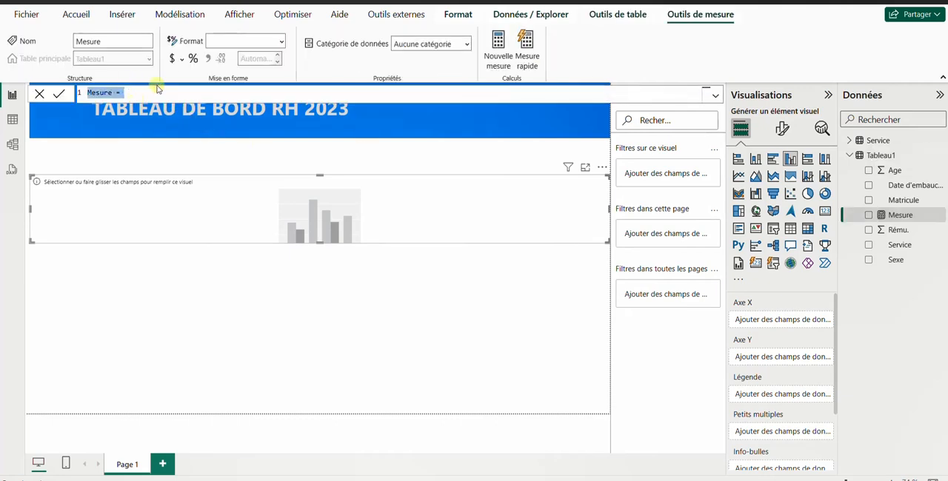
{"action": "left_click", "coordinate": [113, 94]}
{"action": "key", "text": "Caps_Lock"}
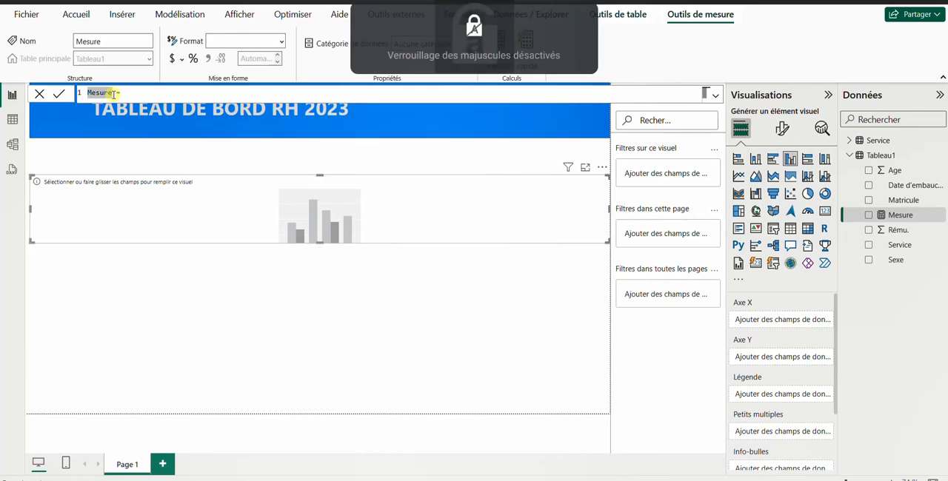
{"action": "key", "text": "Caps_Lock"}
{"action": "type", "text": "FFFECTI"}
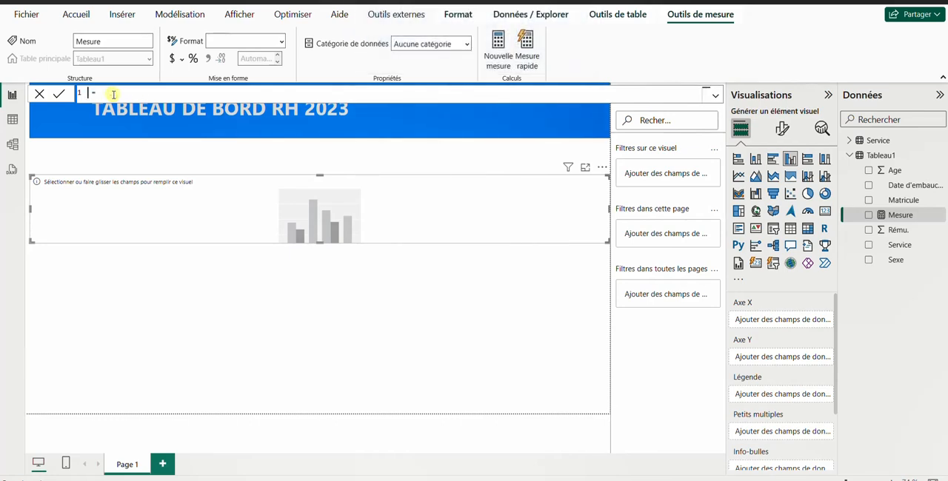
{"action": "key", "text": "Caps_Lock"}
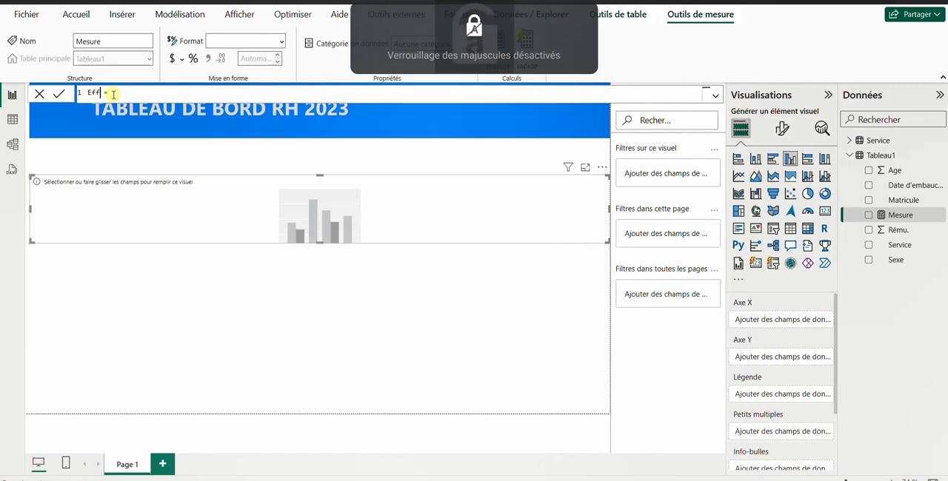
{"action": "type", "text": "if tot"}
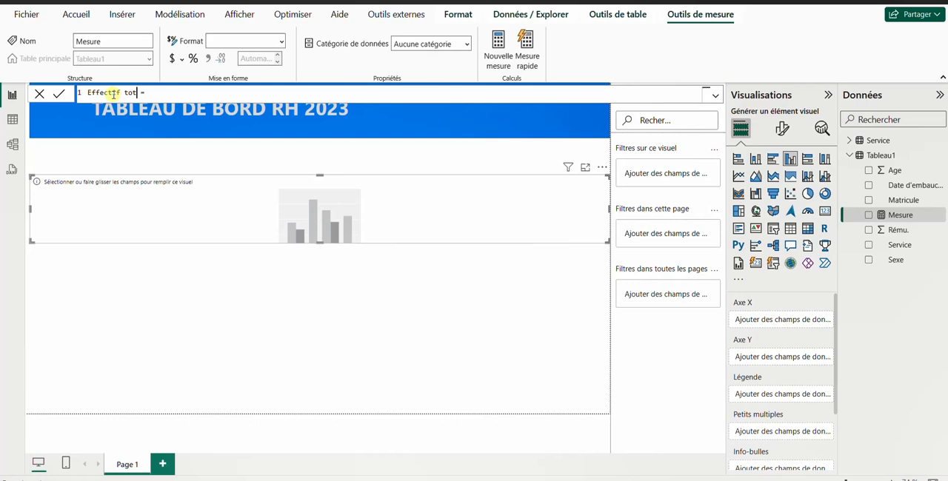
{"action": "type", "text": "al = cou"}
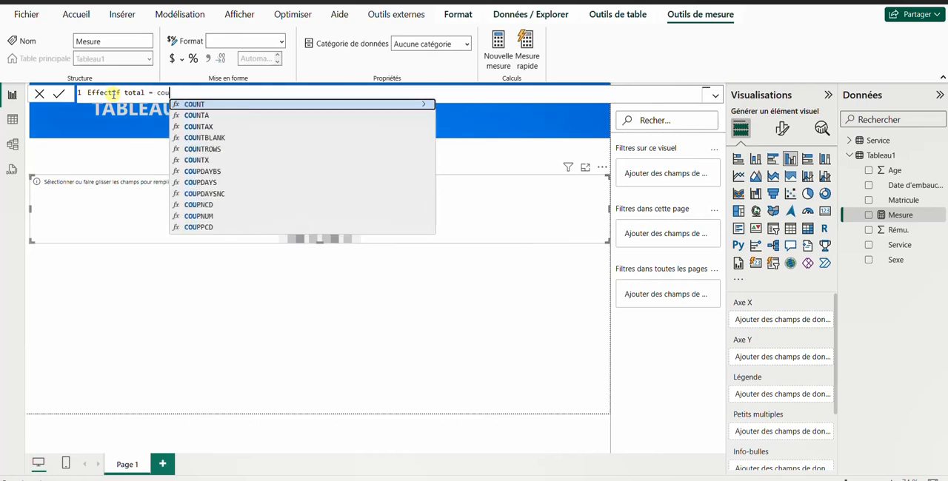
Step: Define the Effectif total measure as COUNT(Tableau1[Matricule]) and validate the formula
{"action": "left_click", "coordinate": [194, 104]}
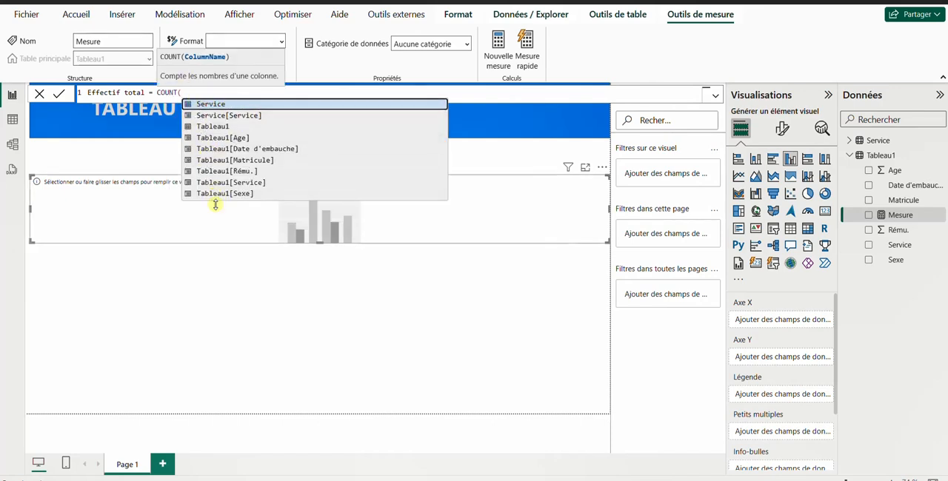
{"action": "left_click", "coordinate": [236, 161]}
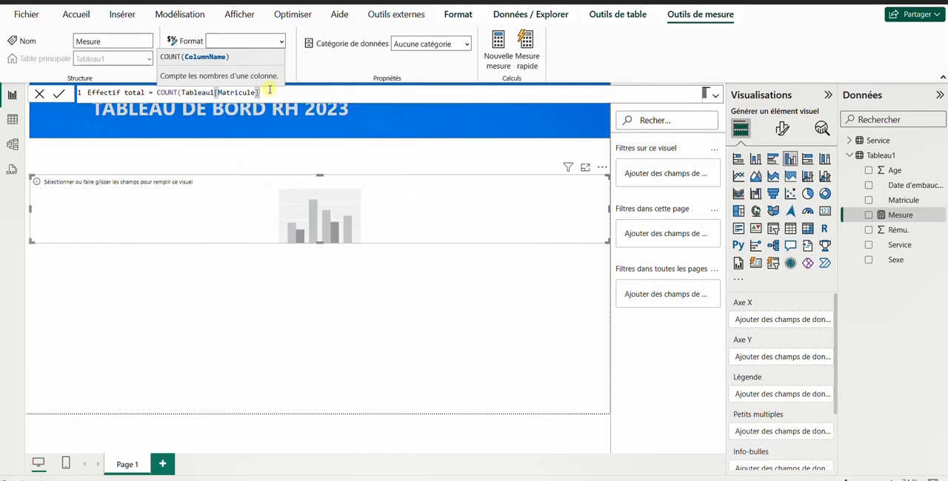
{"action": "type", "text": ")"}
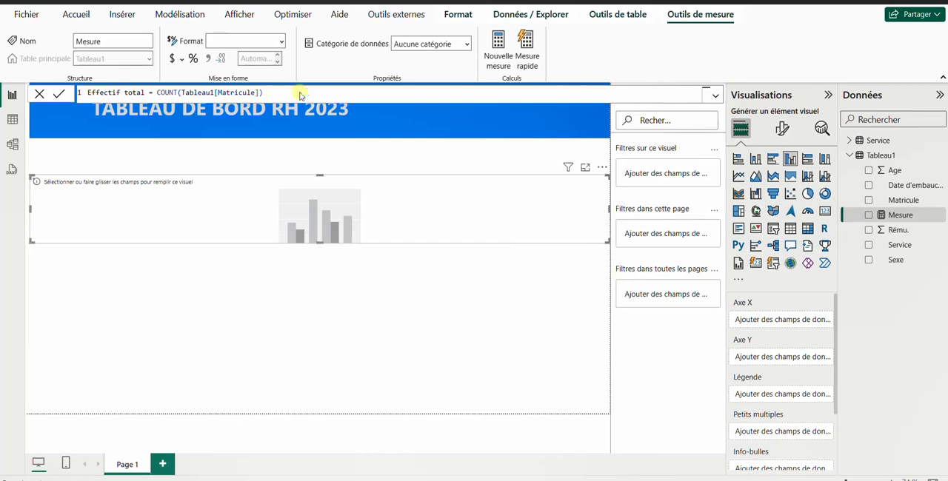
{"action": "key", "text": "Return"}
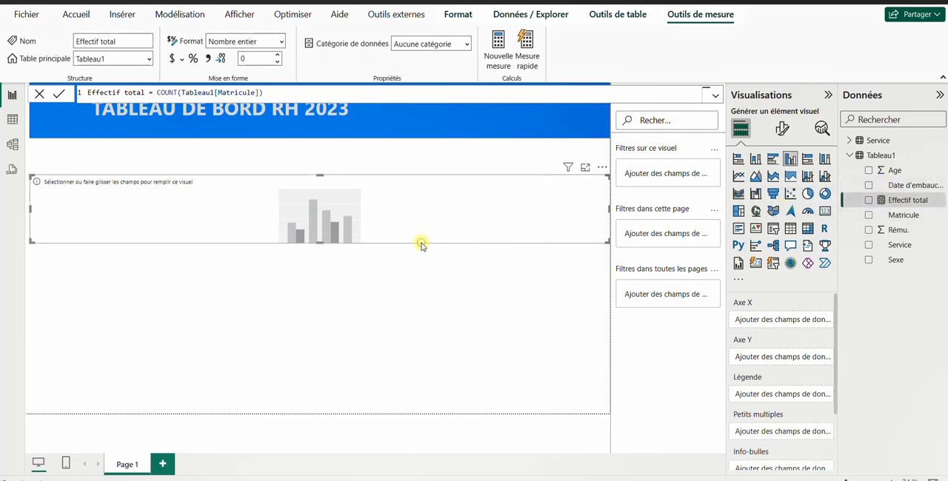
Step: Plot Effectif total by Service in the empty column chart, then shrink the chart and place it below the banner, leaving room beside it
{"action": "left_click", "coordinate": [869, 245]}
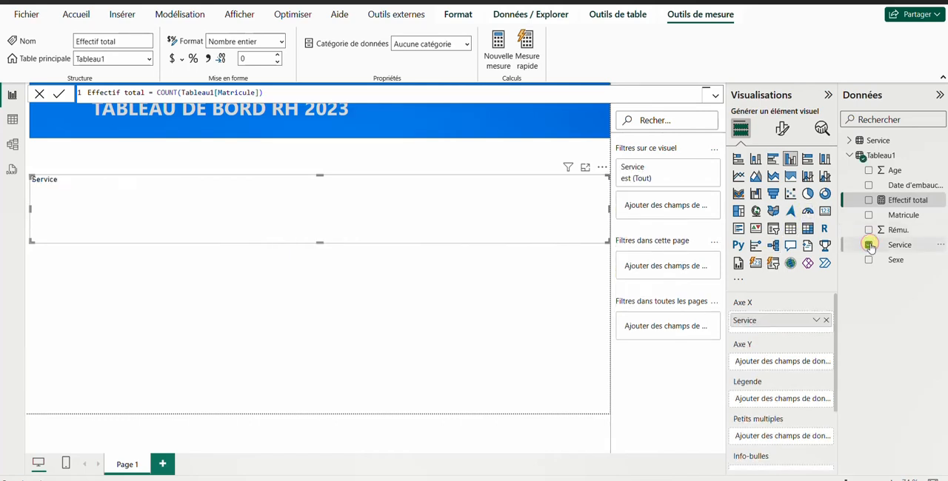
{"action": "left_click", "coordinate": [868, 201]}
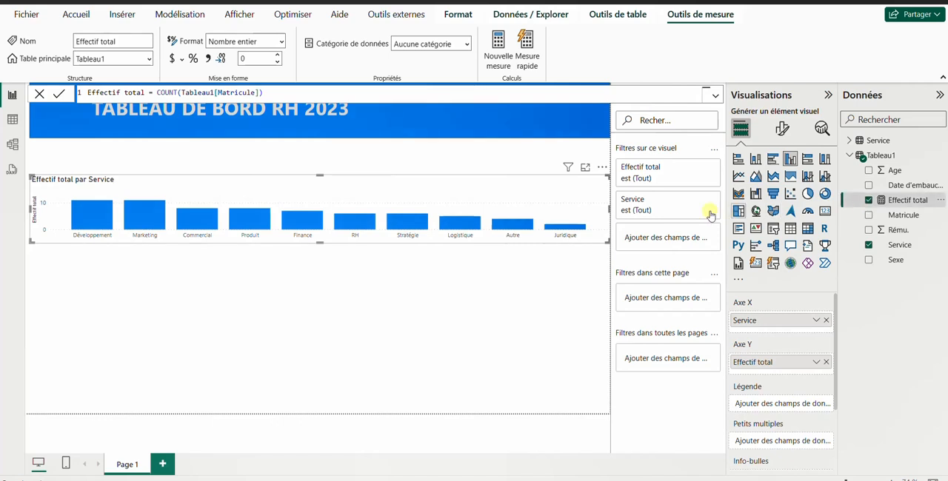
{"action": "left_click_drag", "start_coordinate": [549, 275], "coordinate": [393, 346]}
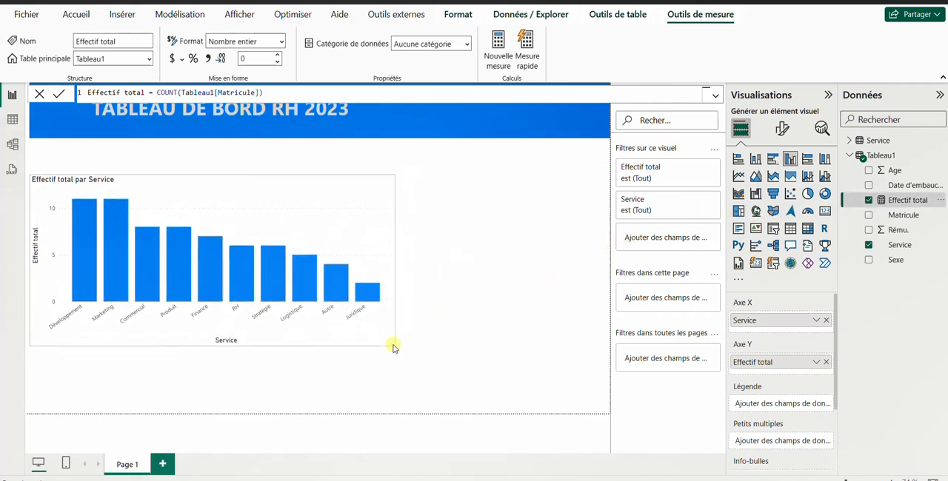
{"action": "left_click_drag", "start_coordinate": [370, 180], "coordinate": [329, 173]}
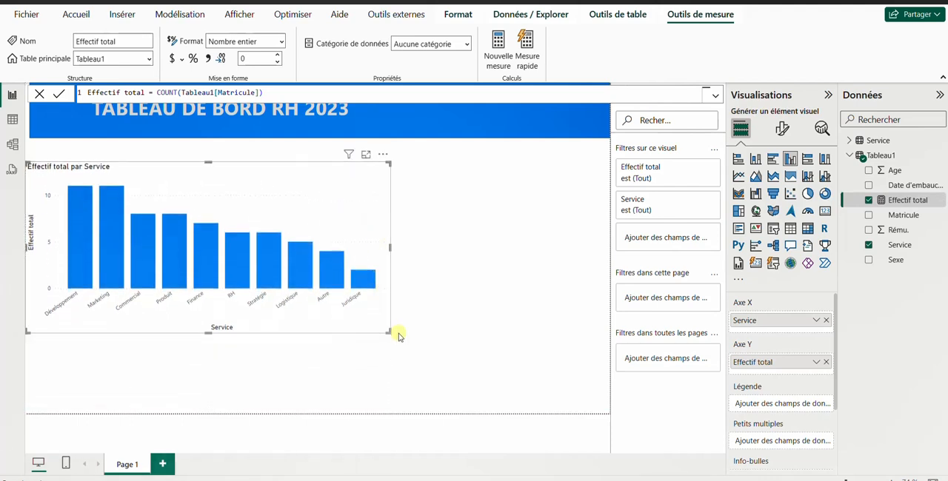
{"action": "left_click_drag", "start_coordinate": [390, 332], "coordinate": [278, 320]}
{"action": "left_click_drag", "start_coordinate": [231, 164], "coordinate": [331, 171]}
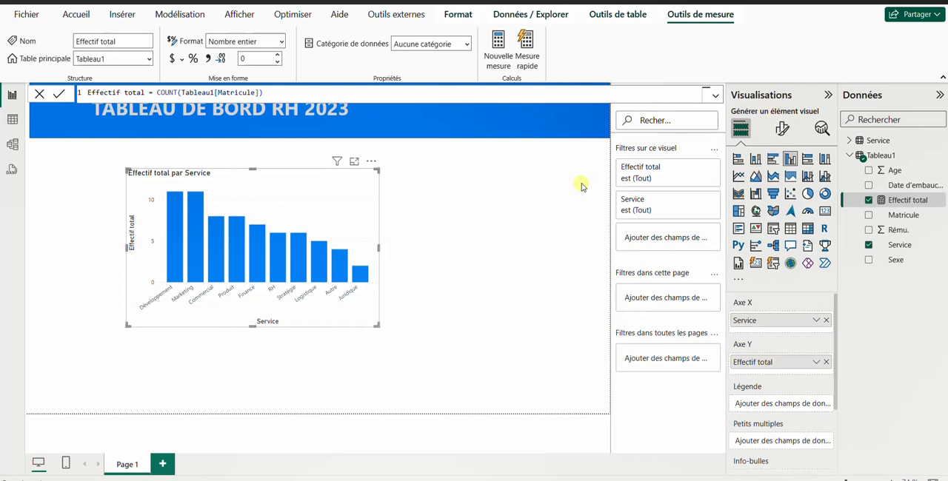
Step: Turn off the title of the Effectif total par Service chart
{"action": "left_click", "coordinate": [782, 132]}
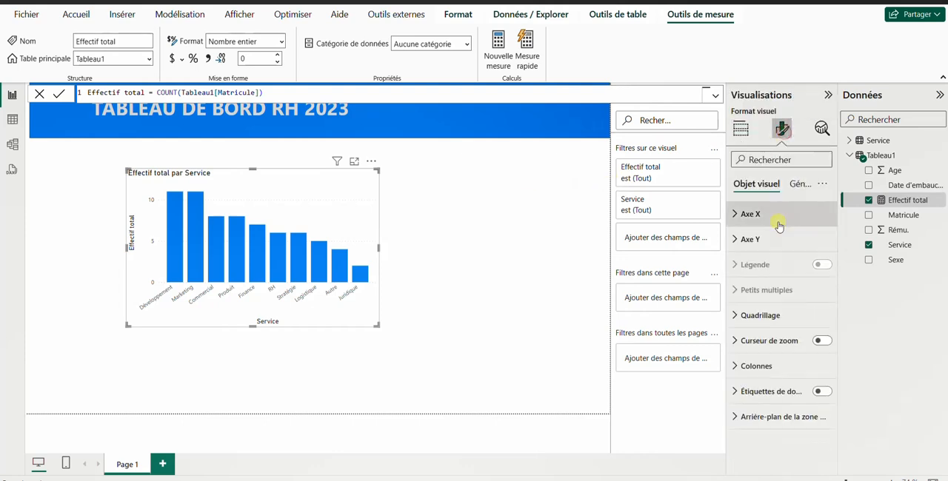
{"action": "left_click", "coordinate": [800, 183]}
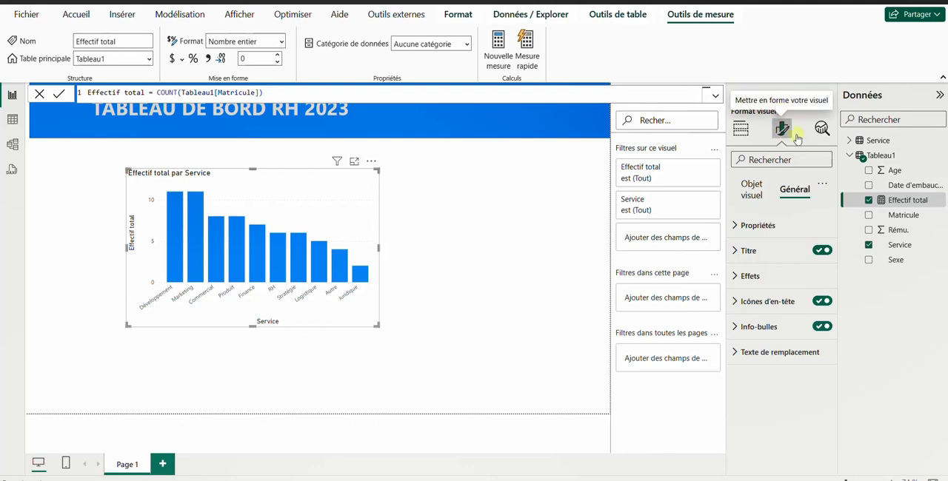
{"action": "left_click", "coordinate": [819, 252]}
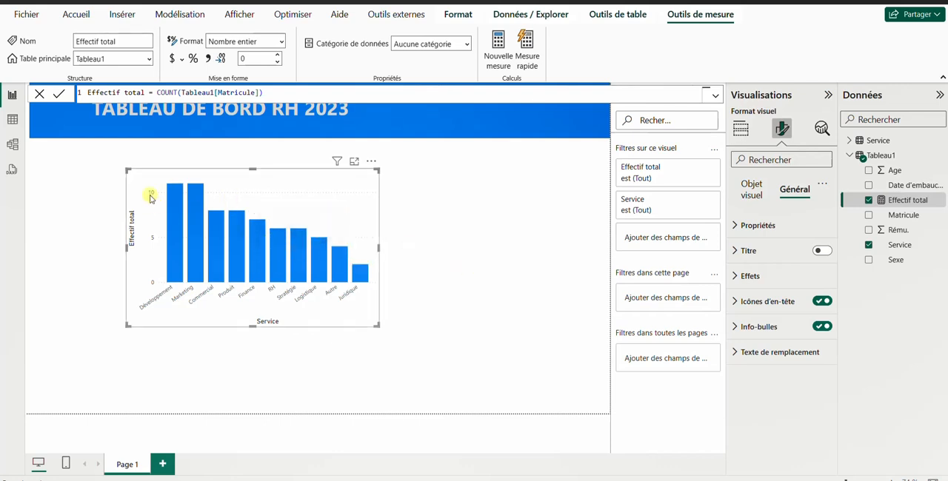
Step: Add a separate card showing Effectif total, shrink it to a small tile and place it to the left of the chart
{"action": "left_click", "coordinate": [568, 213]}
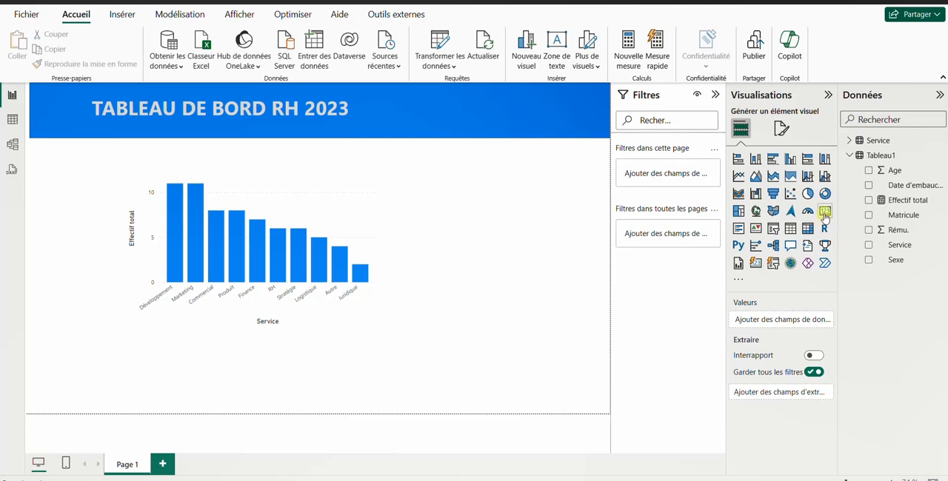
{"action": "left_click", "coordinate": [824, 212]}
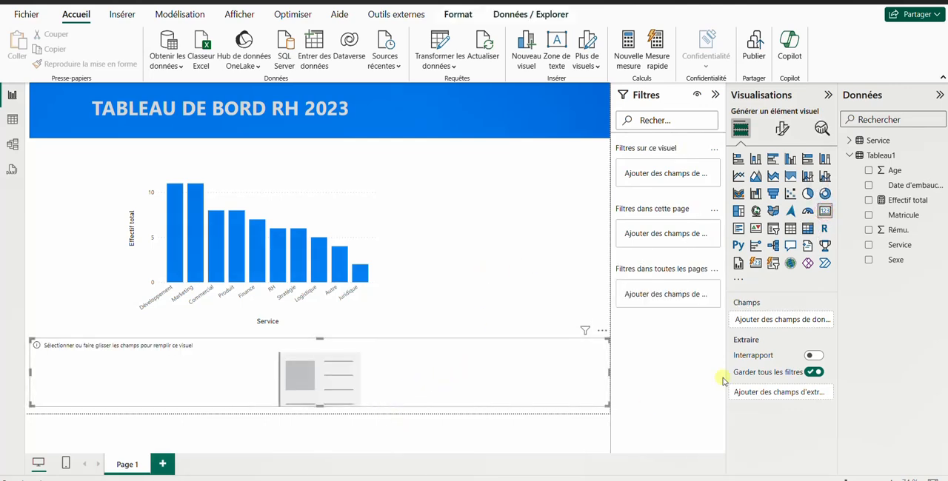
{"action": "left_click", "coordinate": [868, 202]}
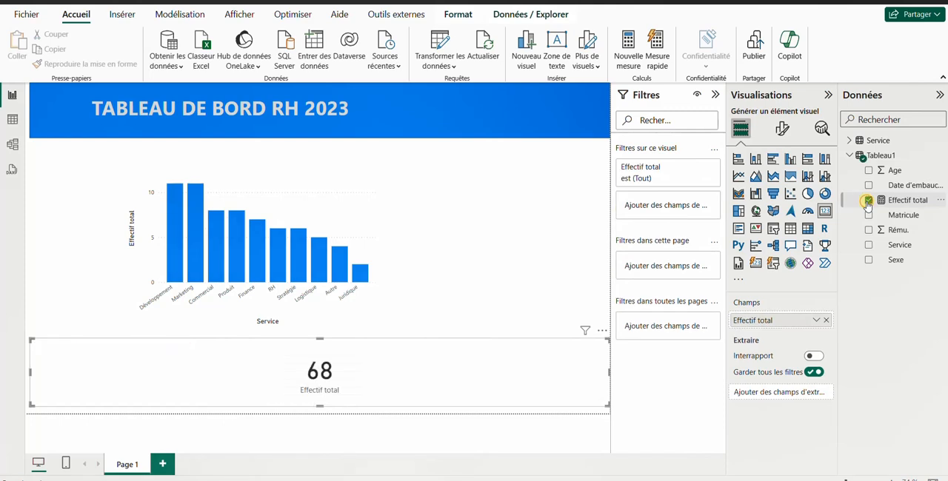
{"action": "left_click_drag", "start_coordinate": [608, 375], "coordinate": [106, 388]}
{"action": "left_click_drag", "start_coordinate": [102, 344], "coordinate": [77, 175]}
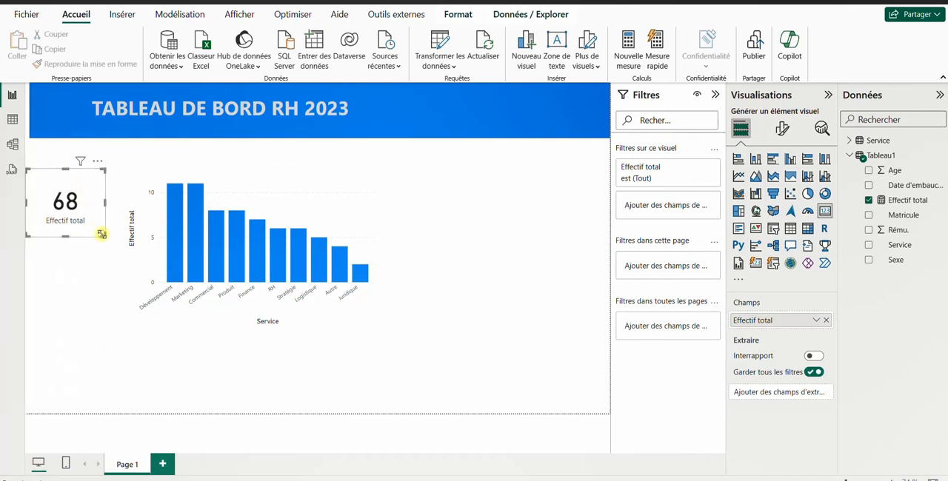
{"action": "left_click_drag", "start_coordinate": [100, 234], "coordinate": [98, 231]}
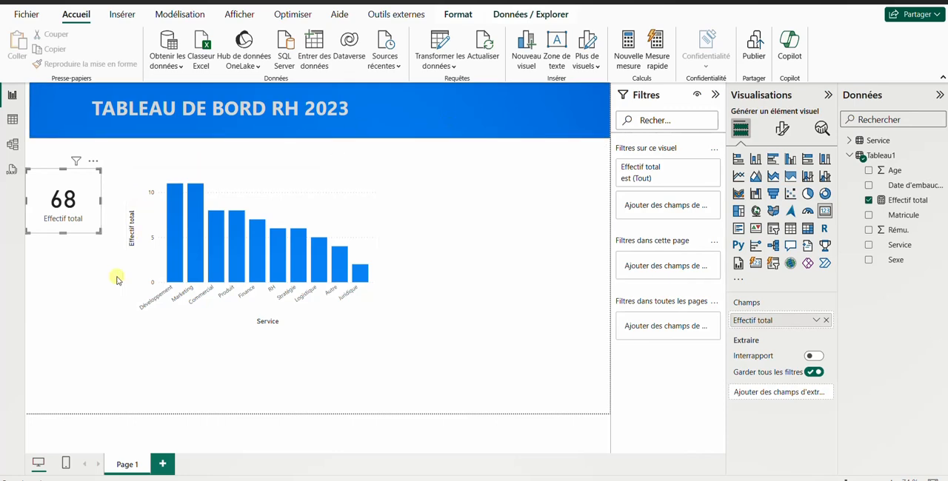
Step: Add a second card with the Age field and set its aggregation to Moyenne
{"action": "left_click", "coordinate": [80, 265]}
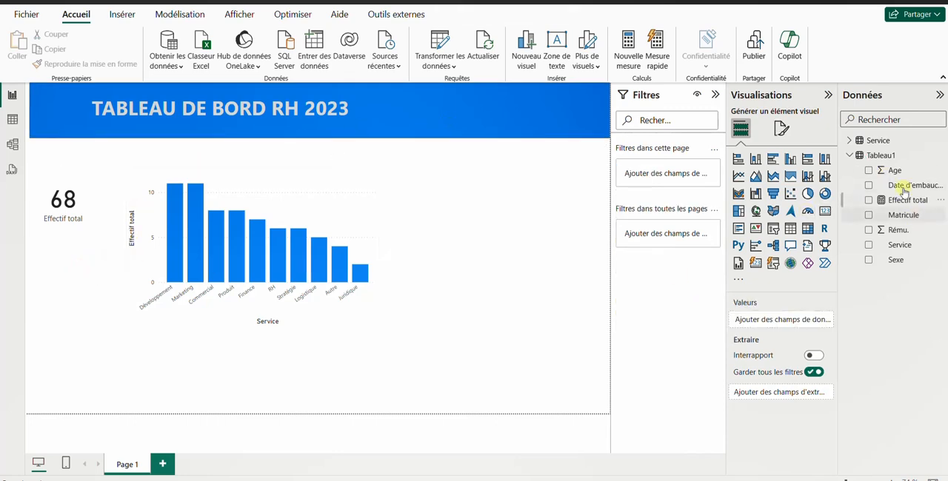
{"action": "left_click", "coordinate": [824, 211]}
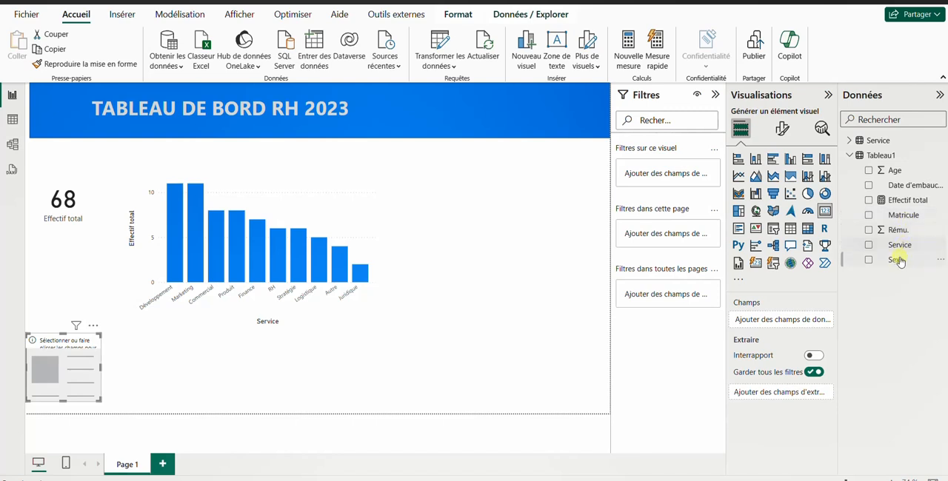
{"action": "left_click", "coordinate": [869, 171]}
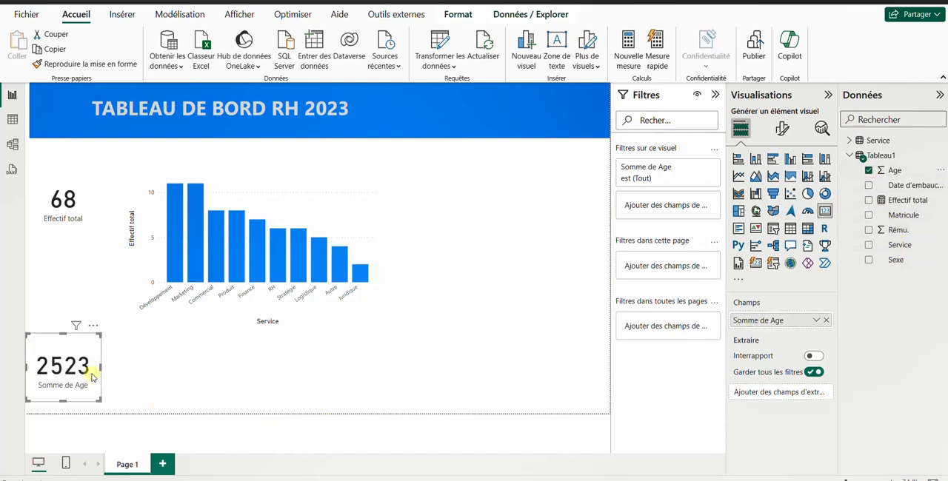
{"action": "left_click", "coordinate": [815, 322]}
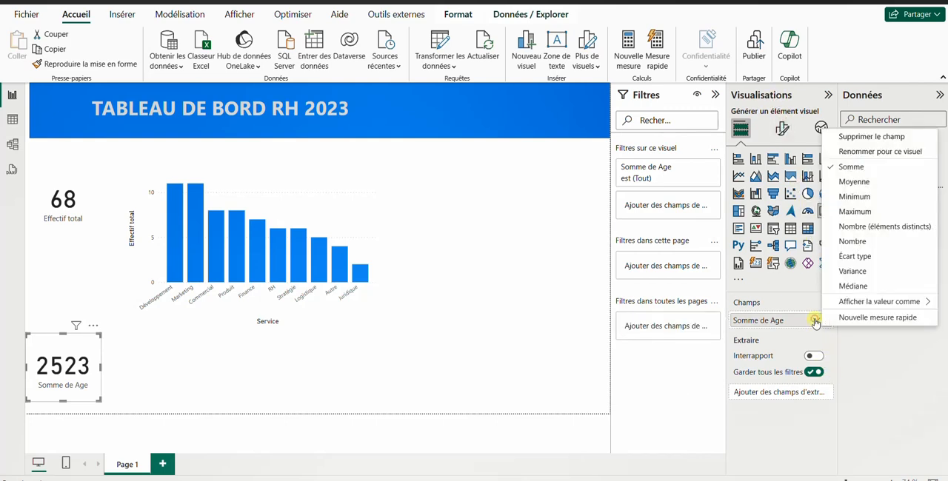
{"action": "left_click", "coordinate": [854, 182]}
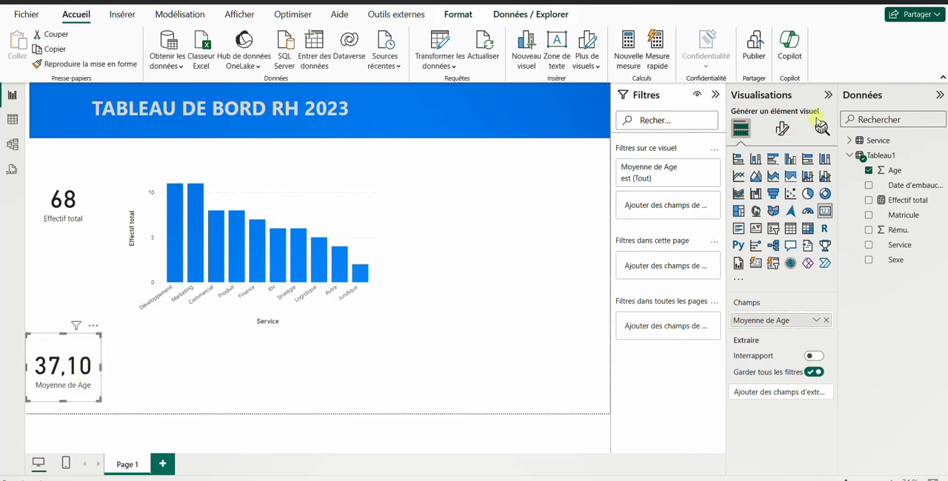
Step: Set the number of decimals of the average age card's value to 0
{"action": "left_click", "coordinate": [784, 133]}
{"action": "left_click", "coordinate": [783, 131]}
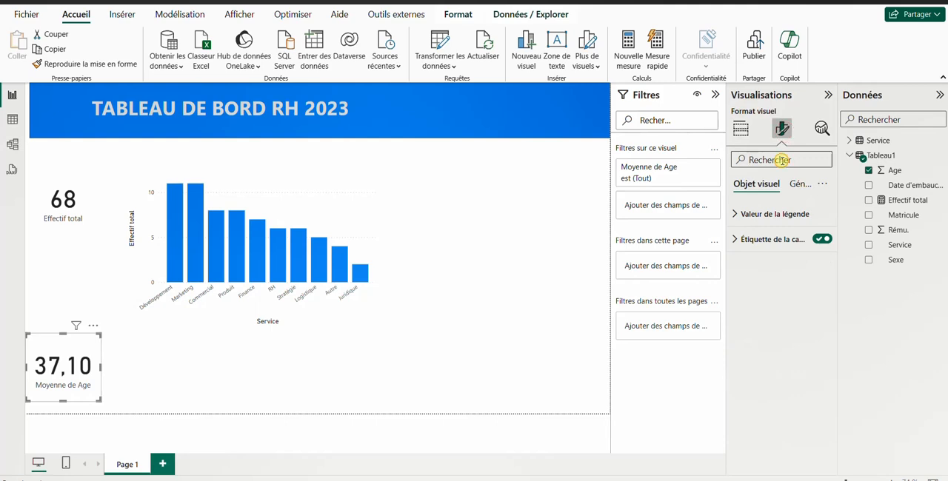
{"action": "type", "text": "dec"}
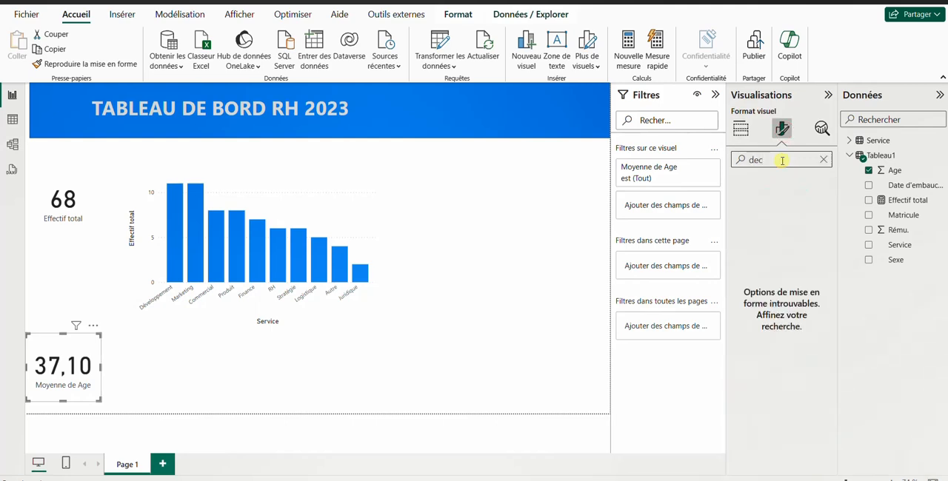
{"action": "key", "text": "BackSpace"}
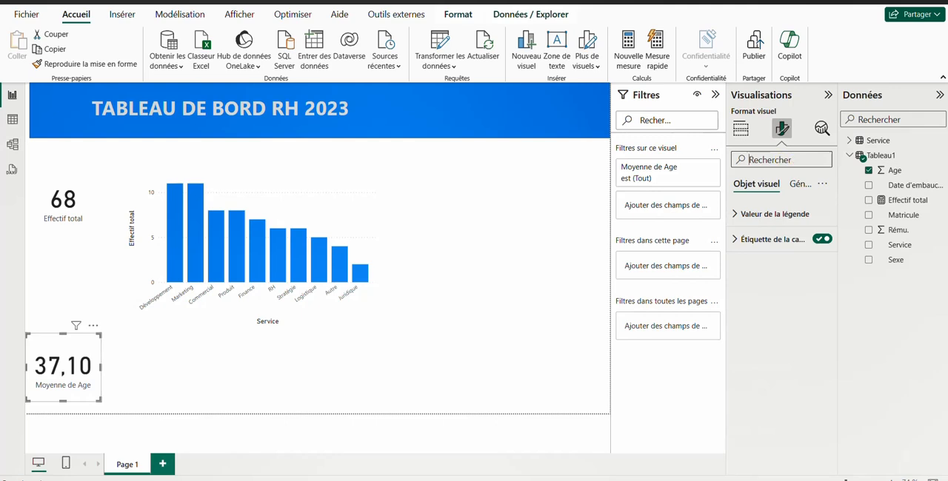
{"action": "type", "text": "dé"}
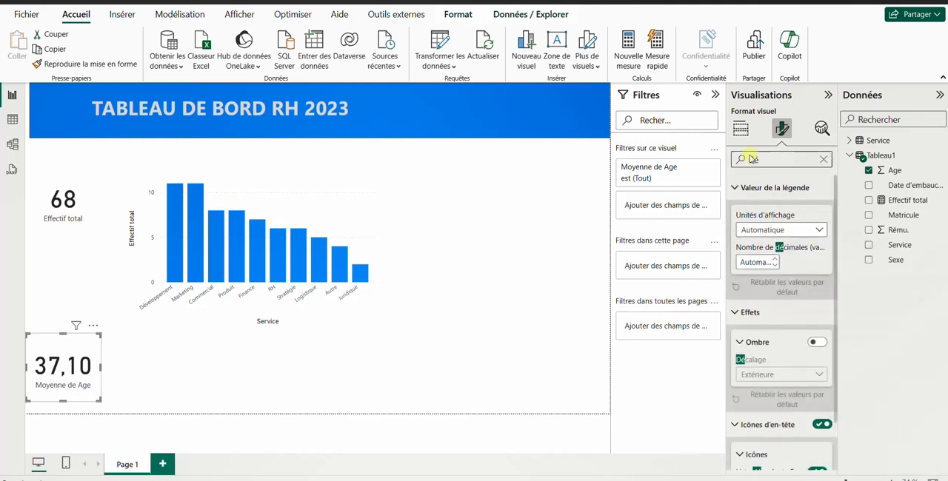
{"action": "type", "text": "c"}
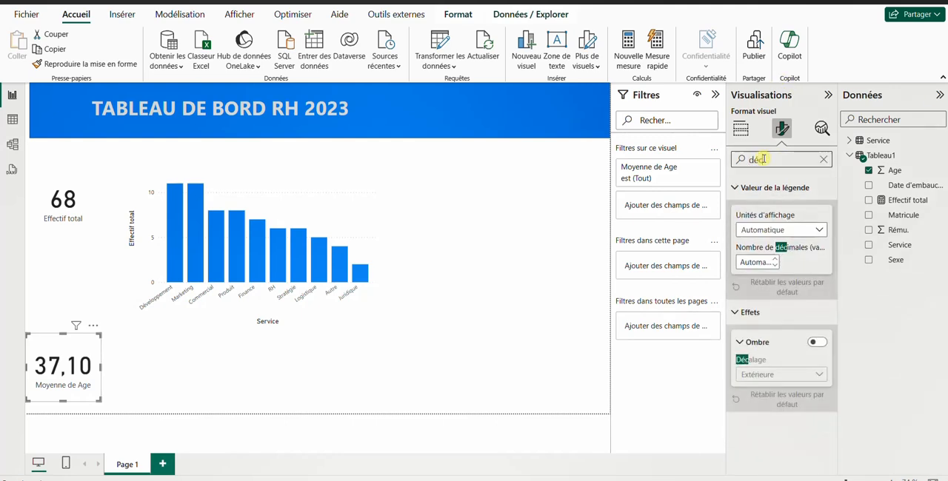
{"action": "left_click", "coordinate": [776, 265]}
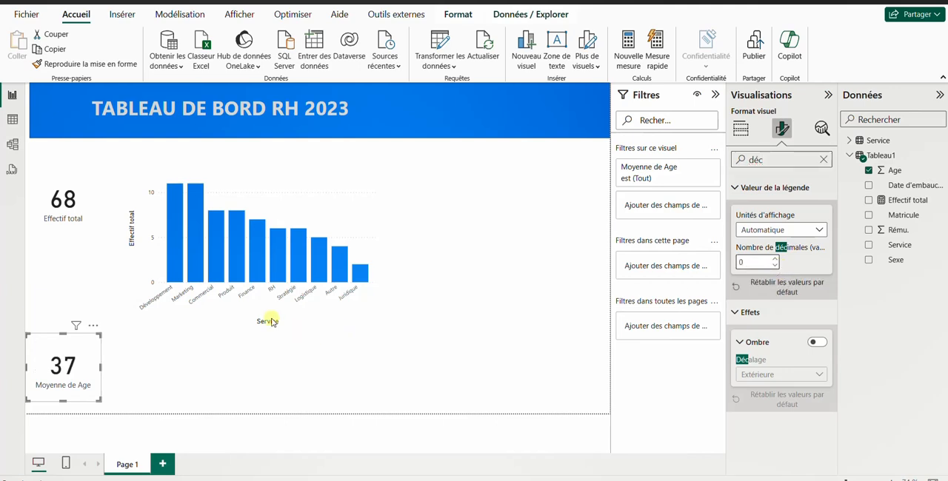
Step: Stack the two cards to the left of the chart, with Moyenne de Age above Effectif total
{"action": "left_click_drag", "start_coordinate": [65, 344], "coordinate": [64, 248]}
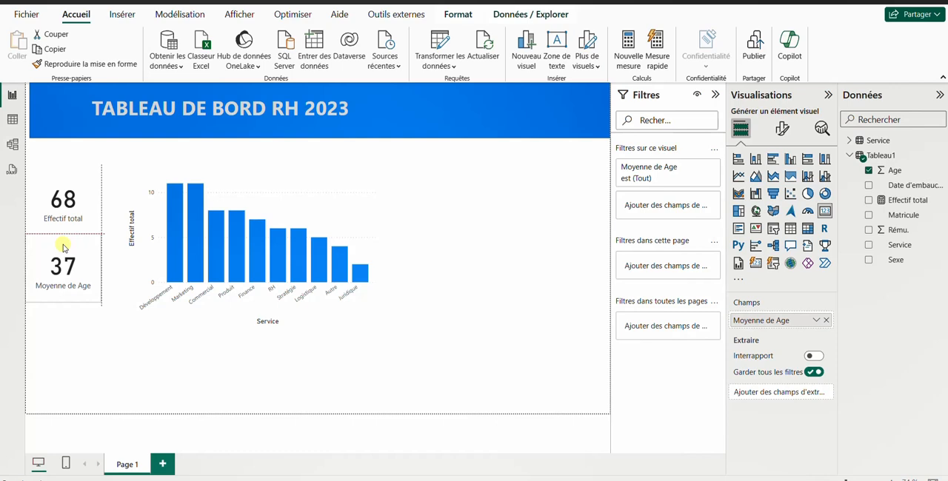
{"action": "left_click_drag", "start_coordinate": [64, 248], "coordinate": [65, 175]}
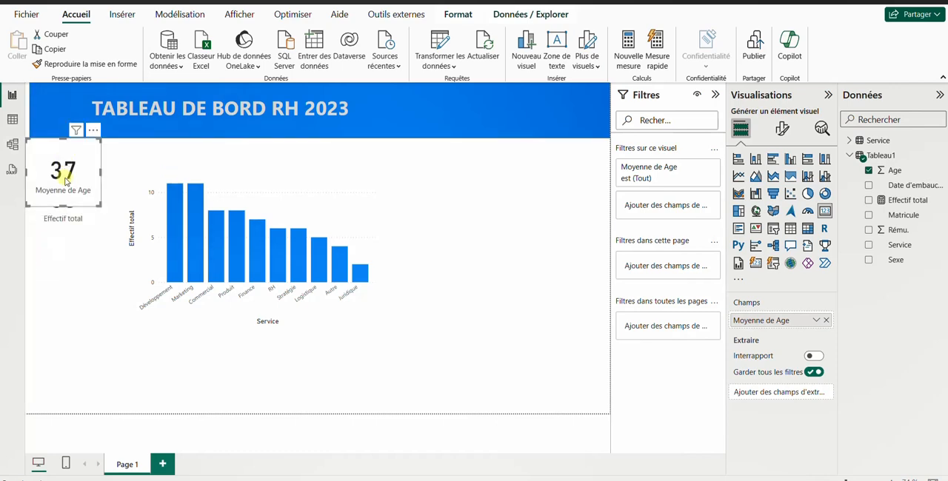
{"action": "left_click_drag", "start_coordinate": [69, 240], "coordinate": [64, 271]}
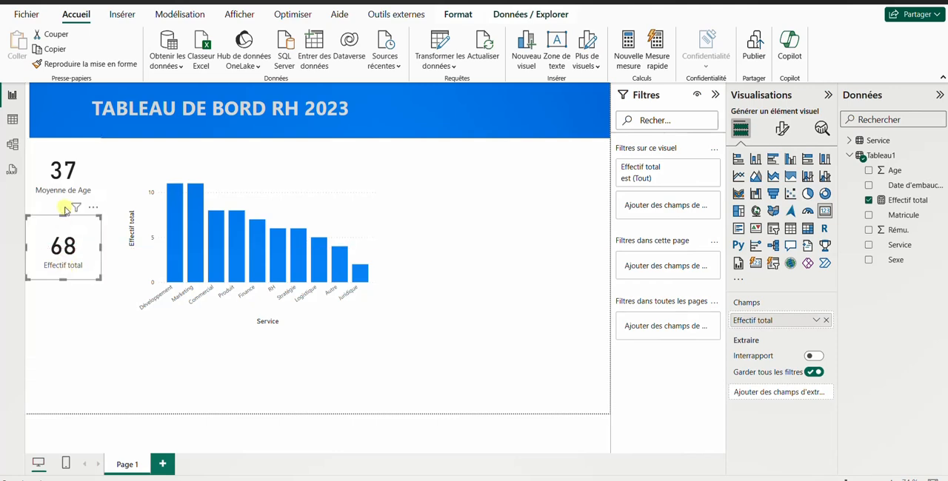
{"action": "left_click_drag", "start_coordinate": [66, 202], "coordinate": [66, 215]}
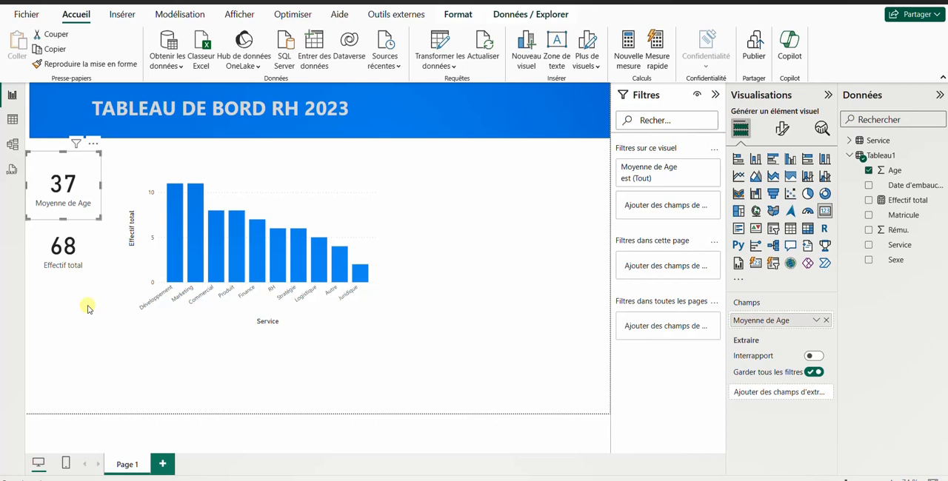
Step: Add a third card showing the sum of Rému. and place it below the Effectif total card
{"action": "left_click", "coordinate": [63, 292]}
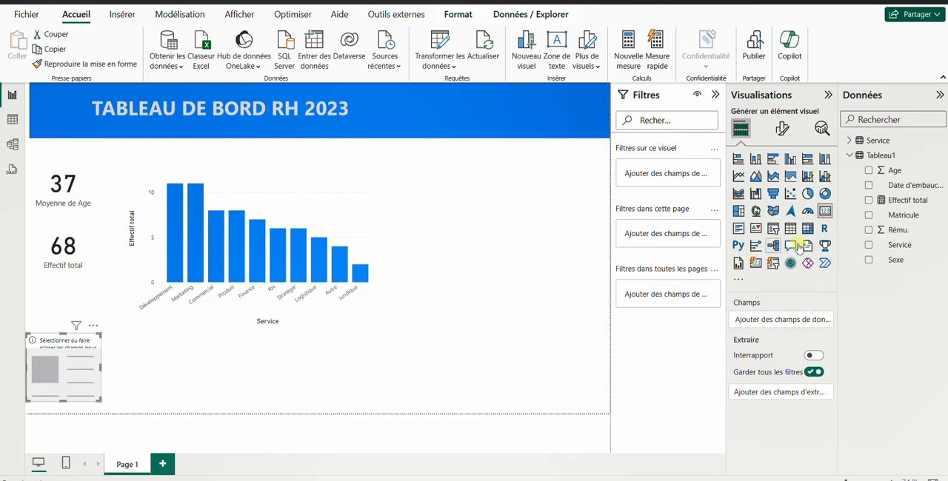
{"action": "left_click", "coordinate": [869, 229]}
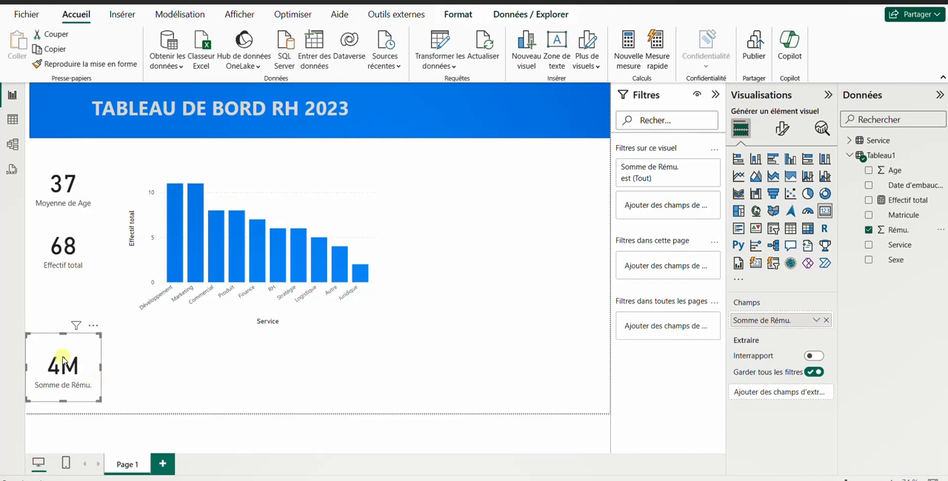
{"action": "left_click_drag", "start_coordinate": [66, 354], "coordinate": [59, 295]}
Step: Set the number of decimals of the Somme de Rému. card's value to 2
{"action": "left_click", "coordinate": [782, 128]}
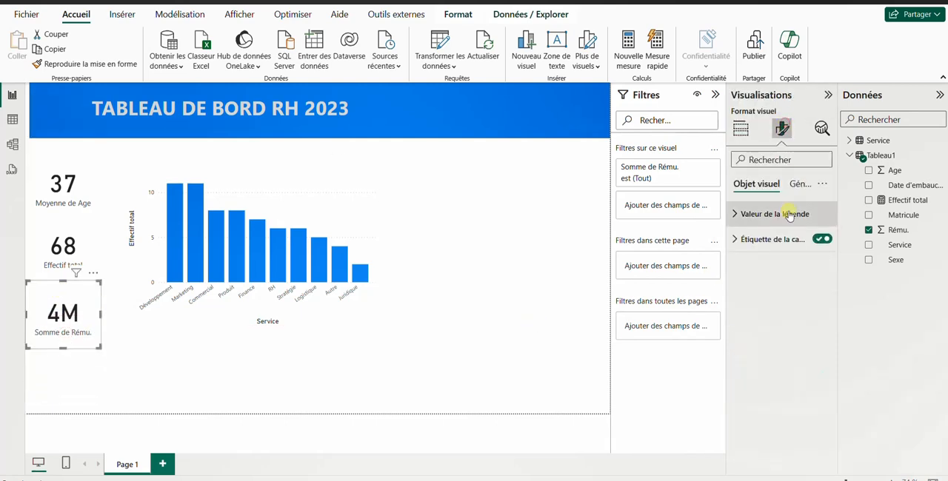
{"action": "left_click", "coordinate": [783, 161]}
{"action": "type", "text": "déc"}
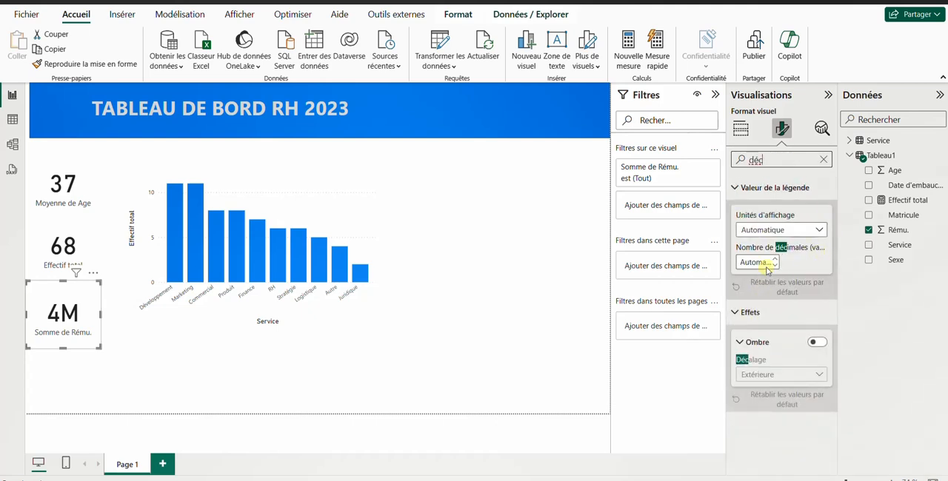
{"action": "left_click", "coordinate": [776, 259]}
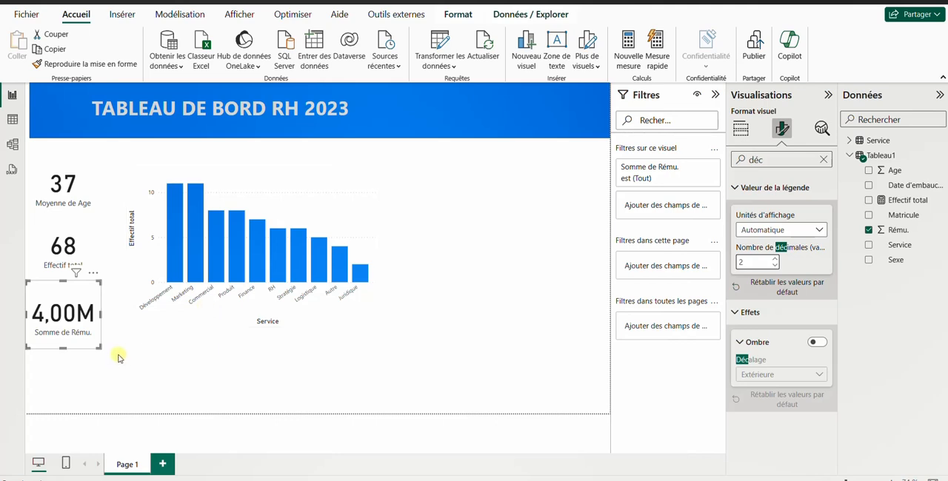
Step: Add a fourth card showing the average (Moyenne) of Rému. in the lower part of the page
{"action": "left_click", "coordinate": [83, 369]}
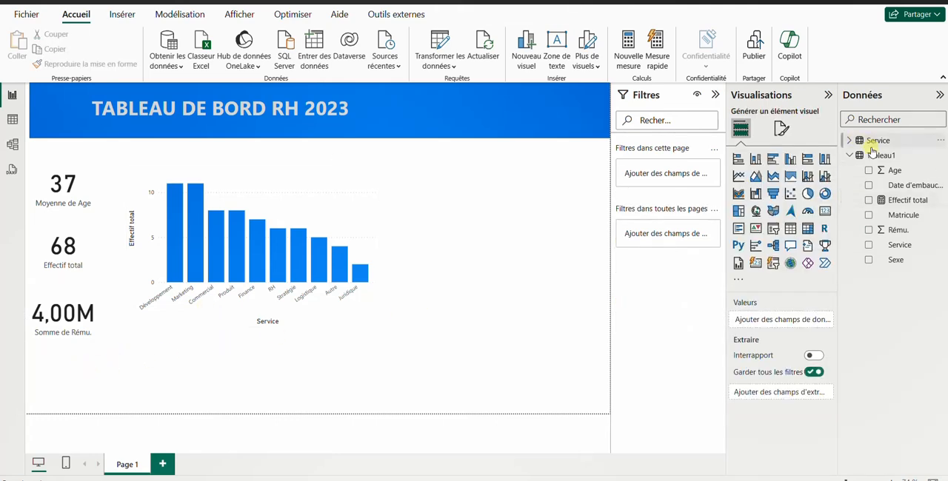
{"action": "left_click", "coordinate": [823, 211]}
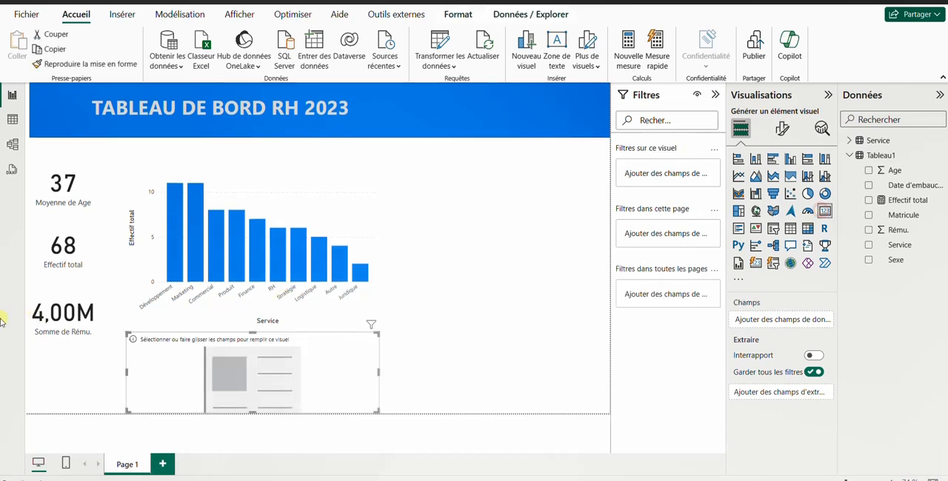
{"action": "left_click_drag", "start_coordinate": [258, 369], "coordinate": [169, 372]}
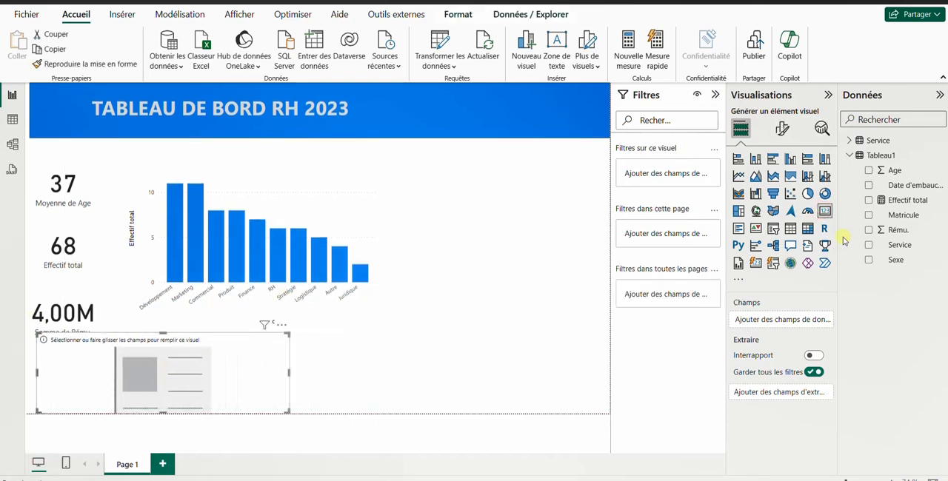
{"action": "left_click", "coordinate": [869, 230]}
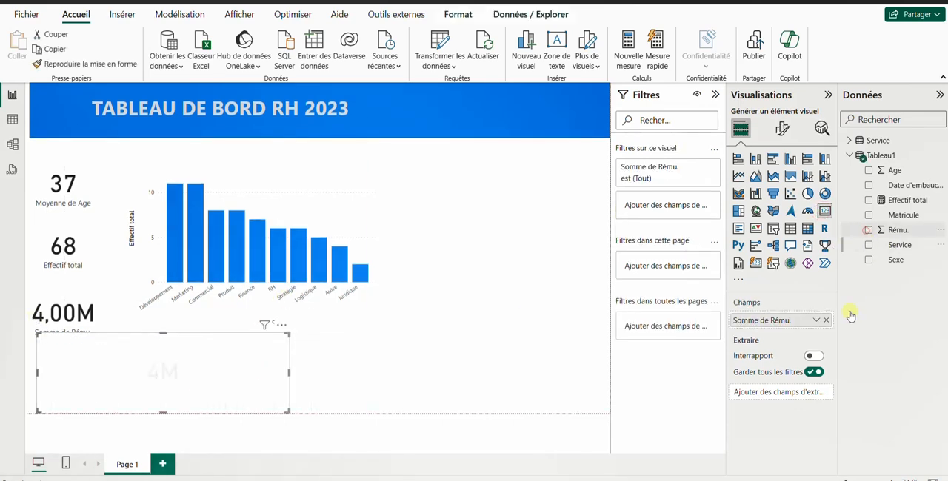
{"action": "left_click", "coordinate": [816, 321]}
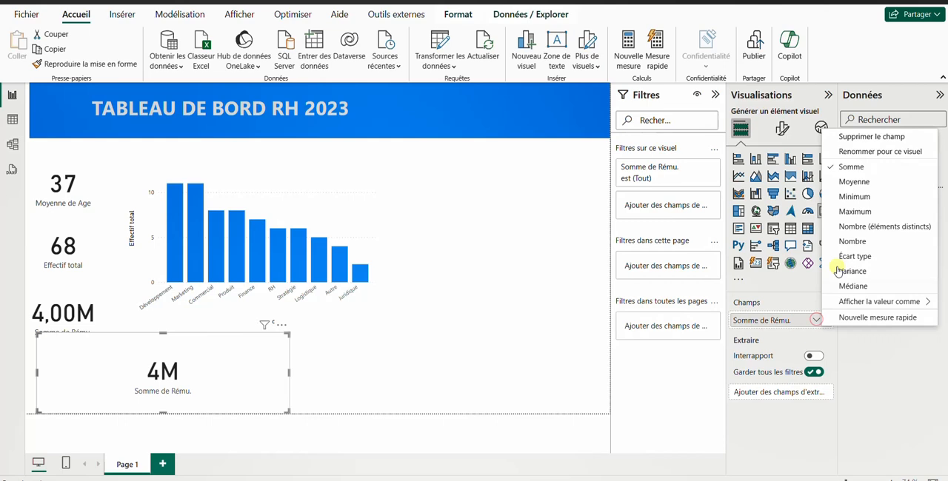
{"action": "left_click", "coordinate": [849, 182]}
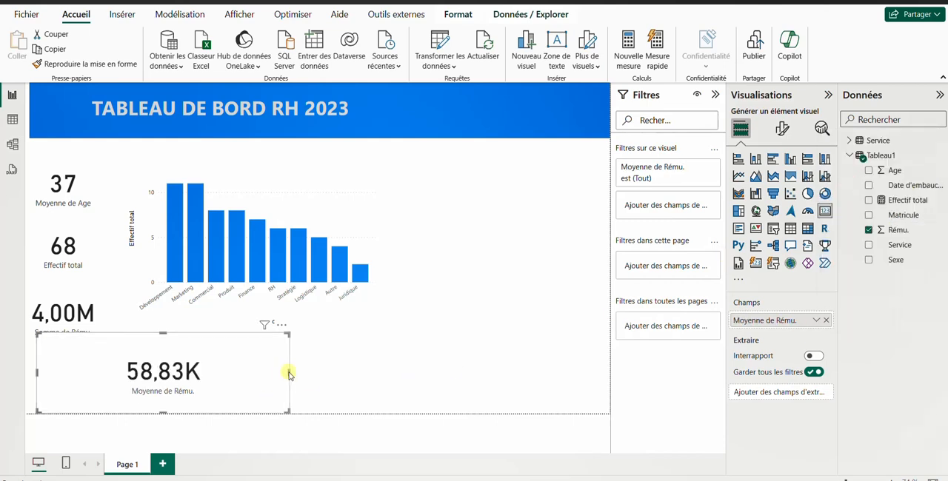
Step: Narrow the Moyenne de Rému. card and place it directly below the Somme de Rému. card
{"action": "left_click_drag", "start_coordinate": [288, 374], "coordinate": [126, 374]}
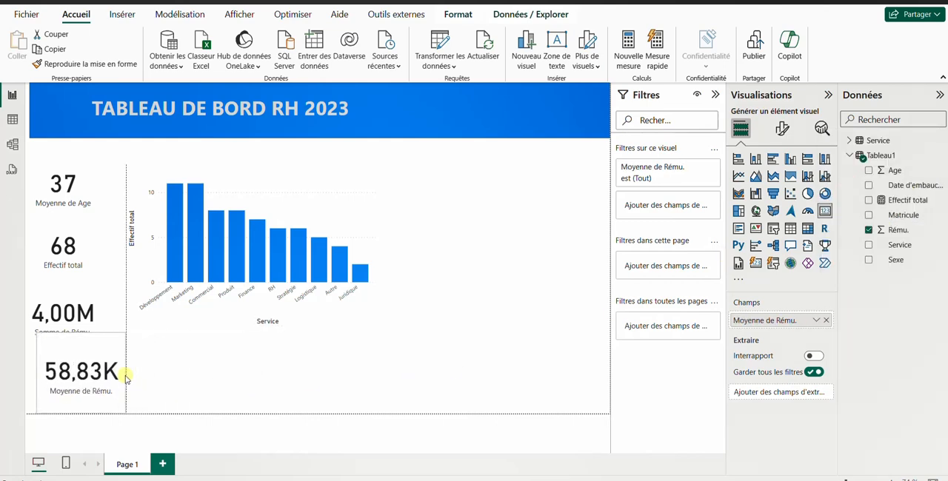
{"action": "left_click_drag", "start_coordinate": [82, 334], "coordinate": [67, 361]}
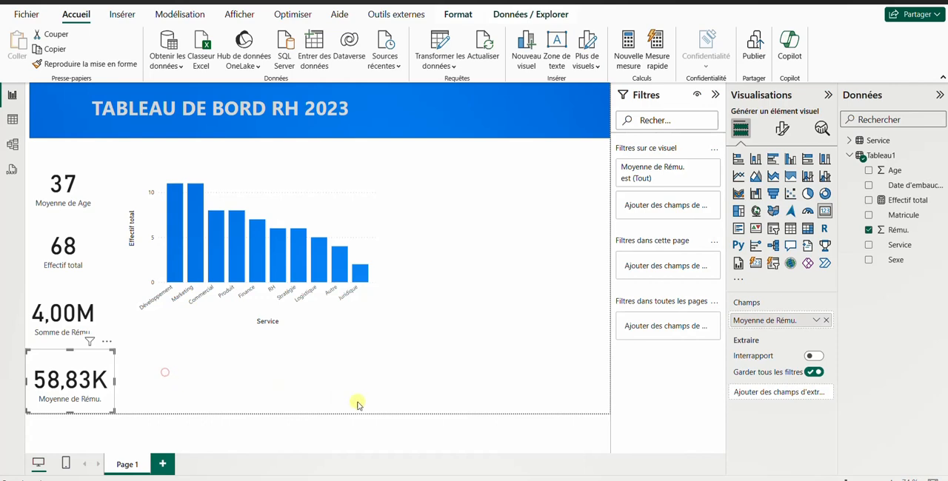
{"action": "left_click", "coordinate": [164, 372]}
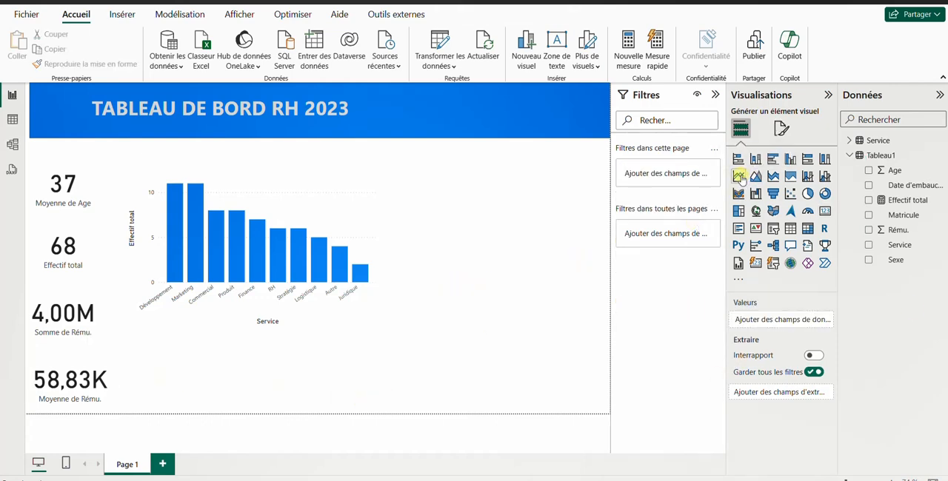
Step: Add a line chart of the sum of Age by Date d'embauche and extend it upward to the column chart's lower edge
{"action": "left_click", "coordinate": [739, 176]}
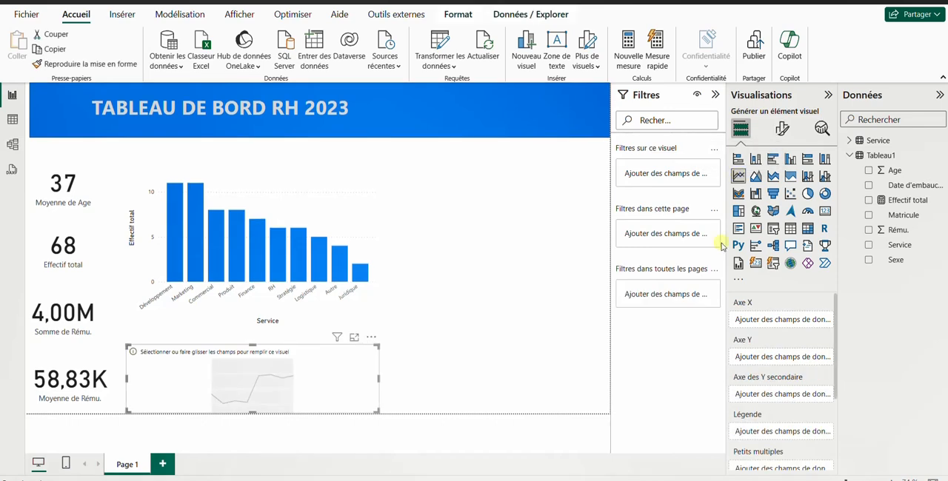
{"action": "left_click", "coordinate": [869, 185]}
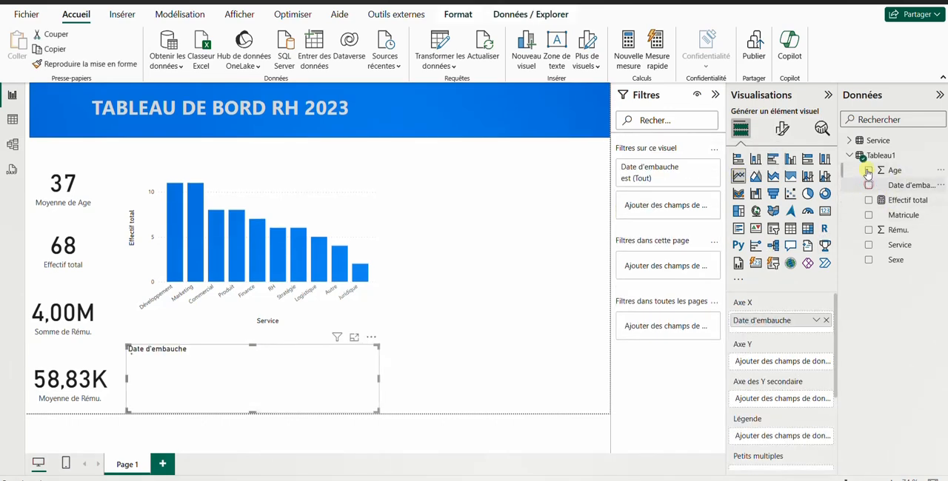
{"action": "left_click", "coordinate": [868, 170]}
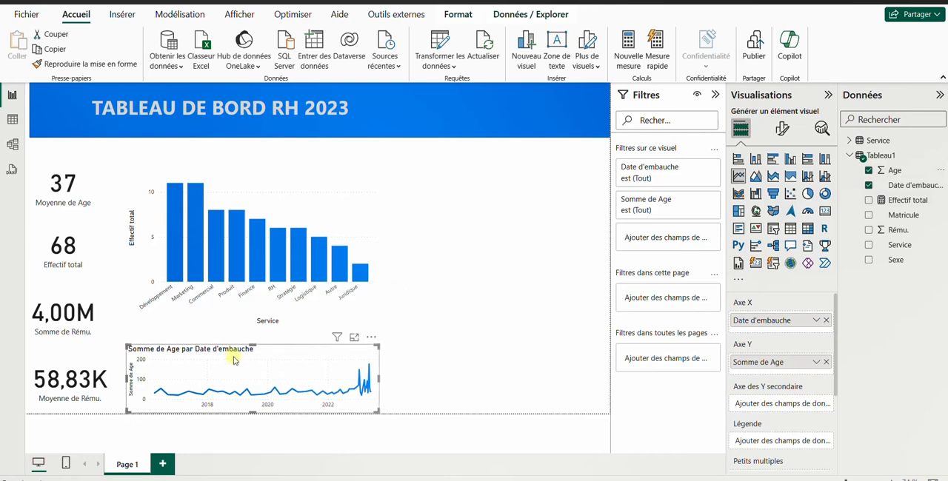
{"action": "left_click_drag", "start_coordinate": [127, 345], "coordinate": [128, 317]}
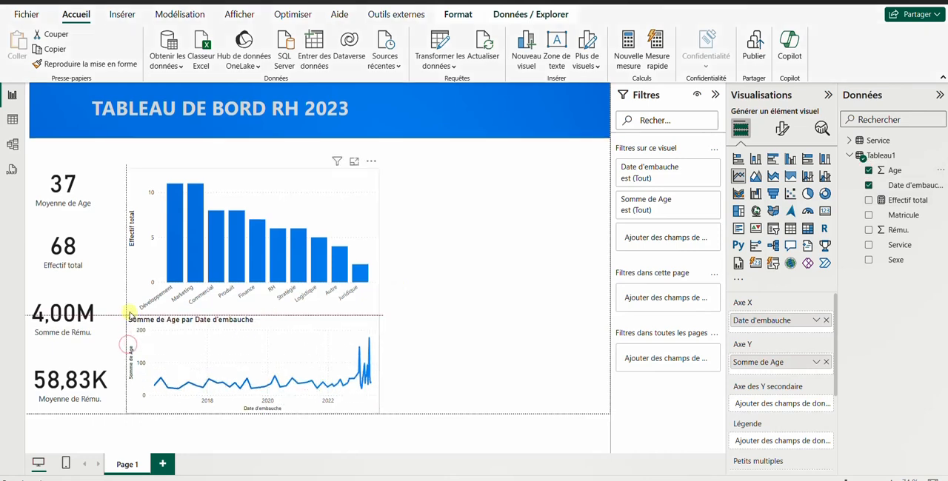
{"action": "left_click_drag", "start_coordinate": [378, 363], "coordinate": [601, 358]}
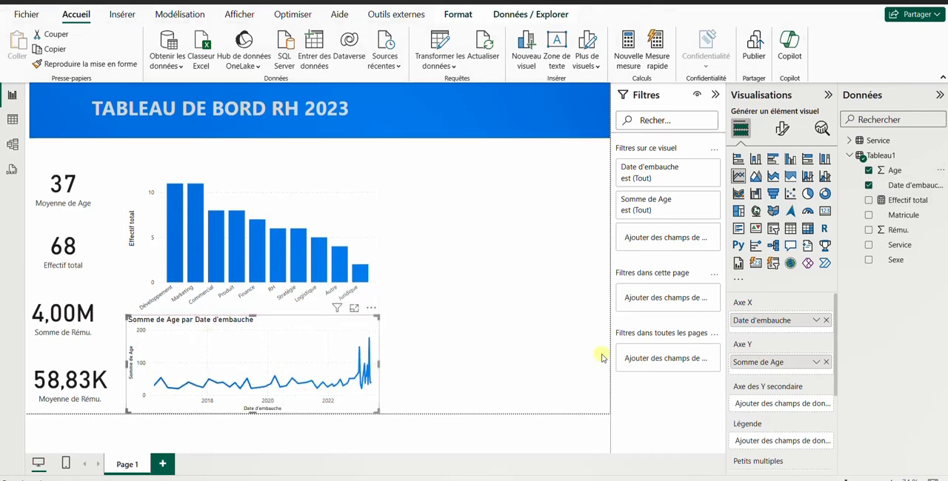
Step: Turn off the title of the line chart
{"action": "left_click", "coordinate": [782, 129]}
{"action": "left_click", "coordinate": [798, 190]}
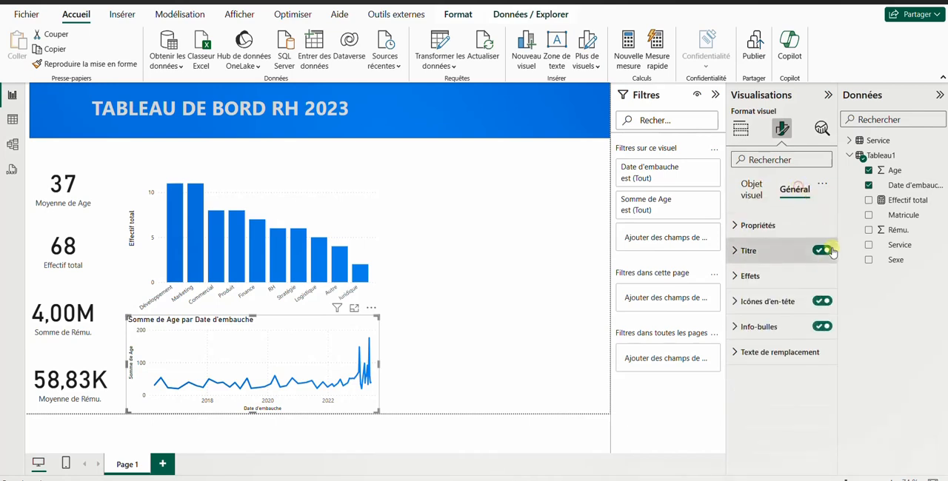
{"action": "left_click", "coordinate": [819, 251]}
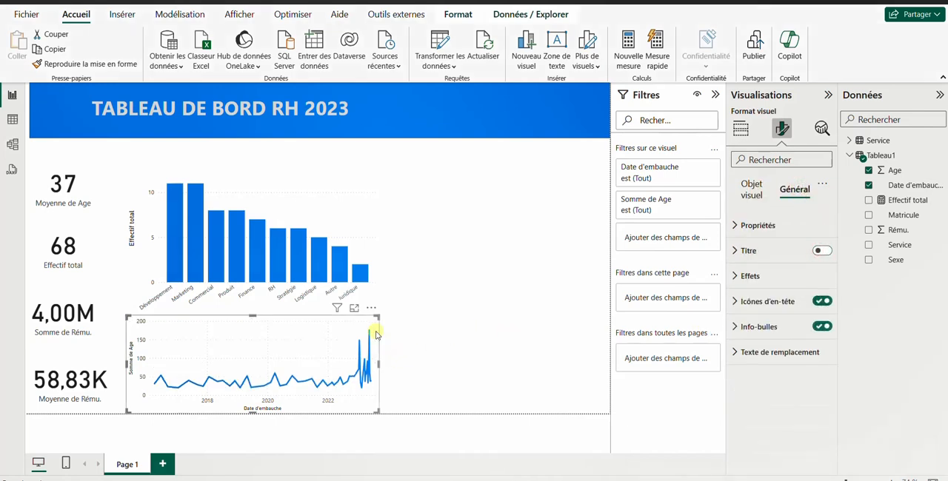
{"action": "left_click", "coordinate": [444, 336]}
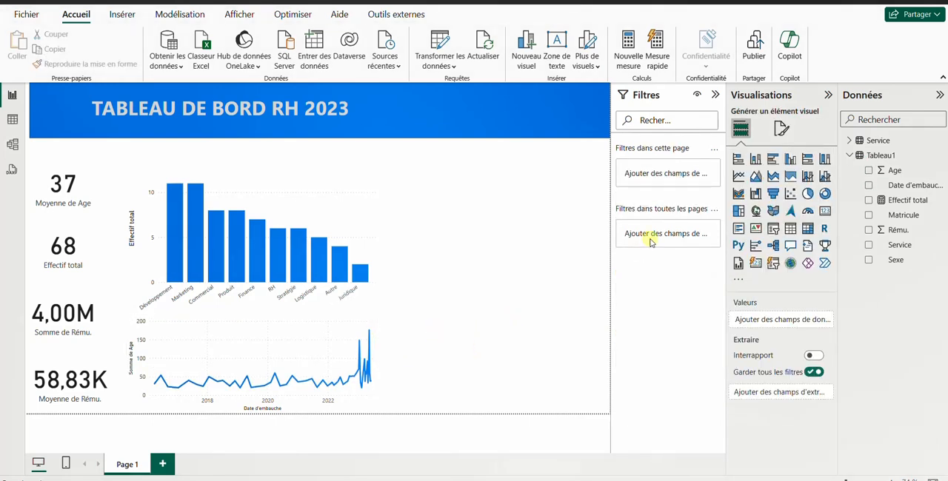
Step: Add a funnel chart of the sum of Rému. by Service and place it beside the line chart
{"action": "left_click", "coordinate": [774, 195]}
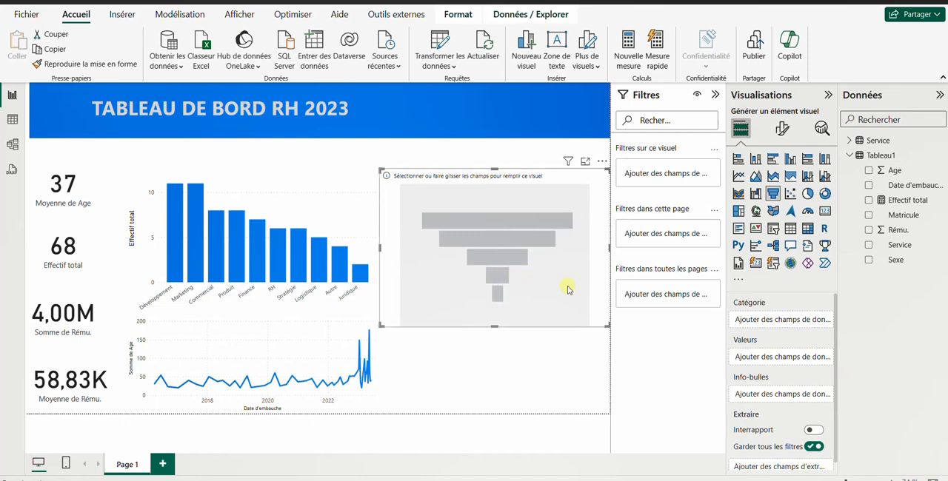
{"action": "left_click_drag", "start_coordinate": [569, 290], "coordinate": [569, 376]}
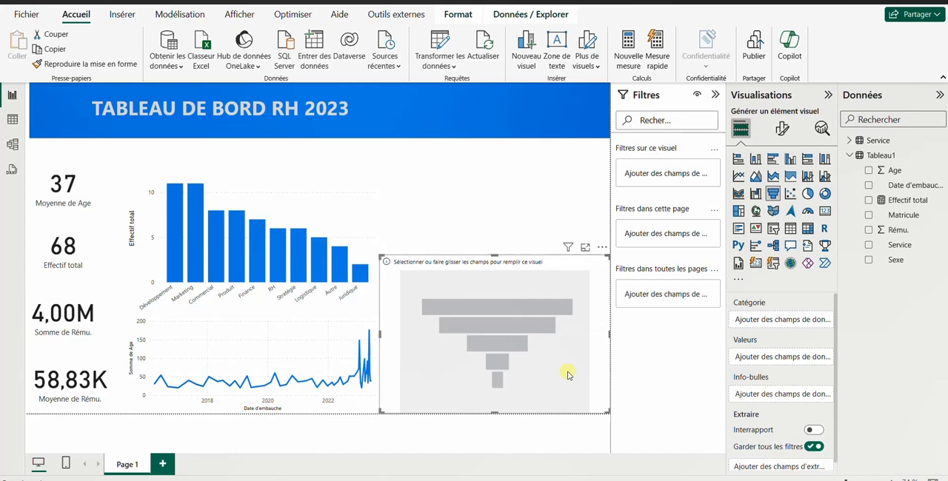
{"action": "left_click", "coordinate": [870, 245]}
{"action": "left_click", "coordinate": [868, 229]}
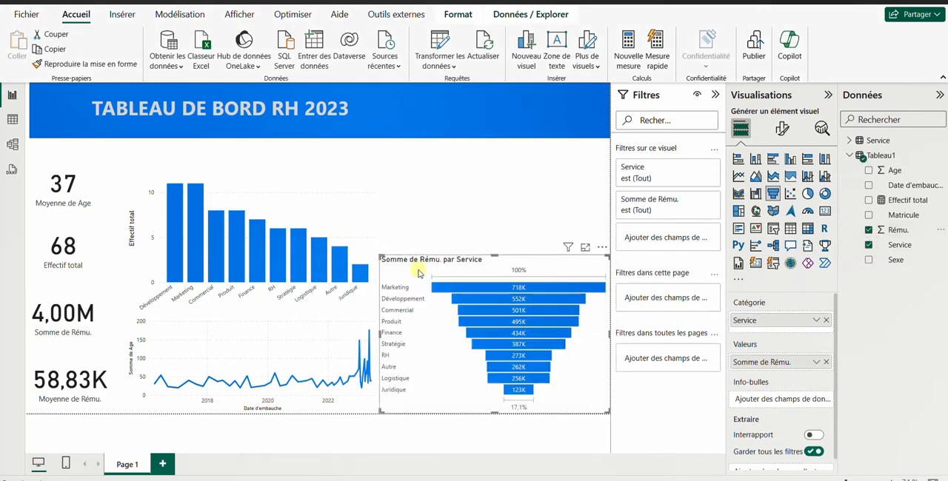
Step: Turn off the category labels of the funnel chart, keeping its data labels on
{"action": "left_click", "coordinate": [782, 129]}
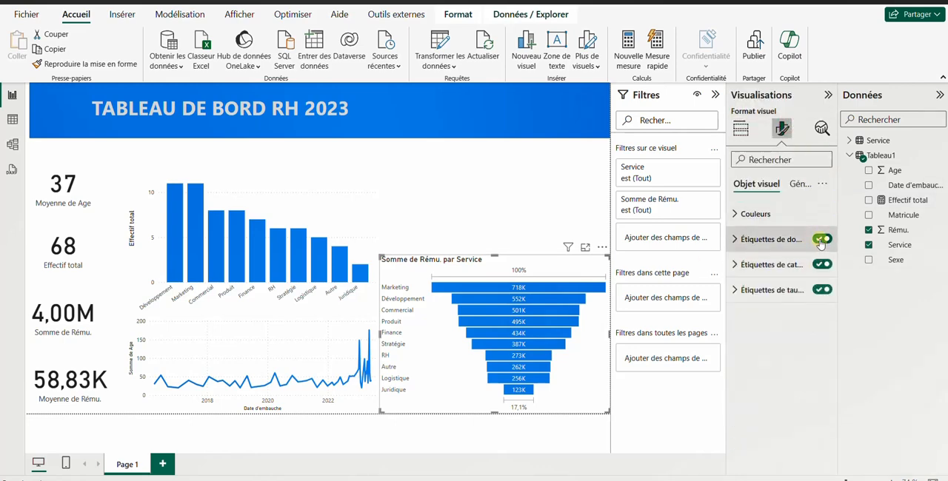
{"action": "left_click", "coordinate": [820, 240]}
{"action": "left_click", "coordinate": [821, 240]}
{"action": "left_click", "coordinate": [821, 265]}
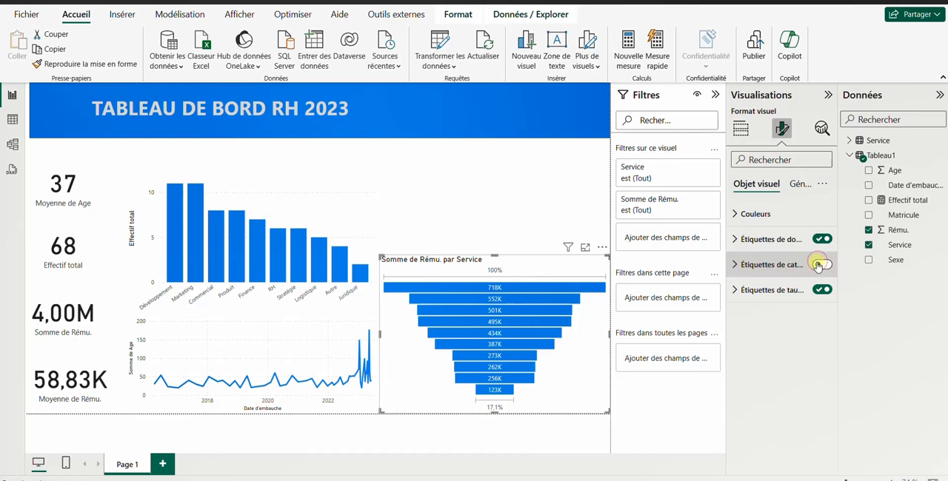
{"action": "left_click", "coordinate": [820, 265]}
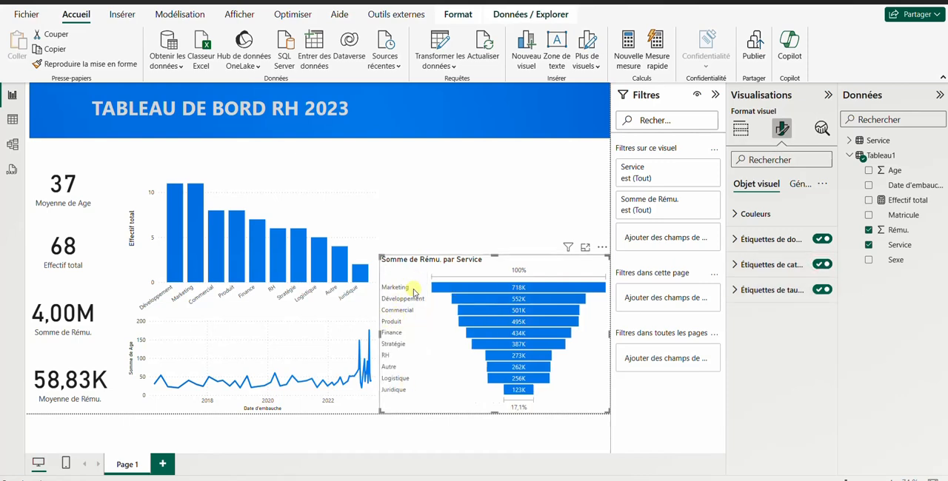
{"action": "left_click", "coordinate": [821, 265]}
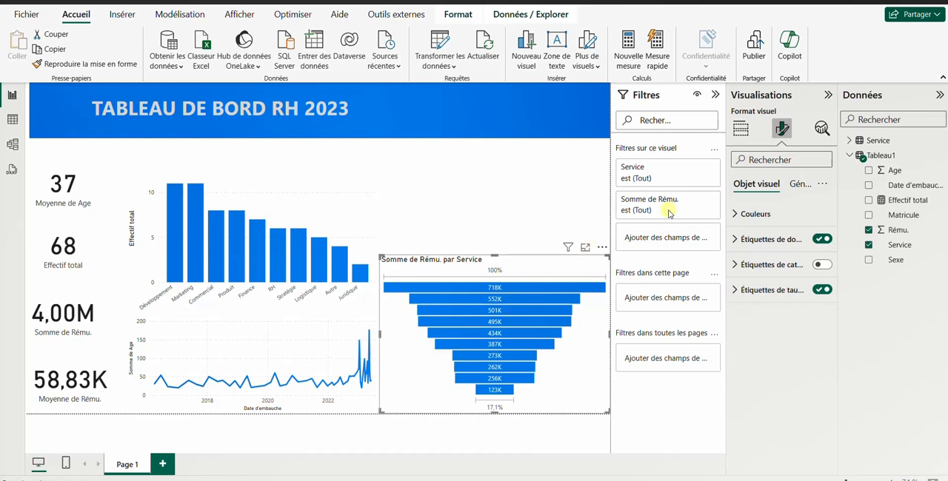
Step: Turn off the funnel chart's title and lower its upper edge slightly
{"action": "left_click", "coordinate": [802, 184]}
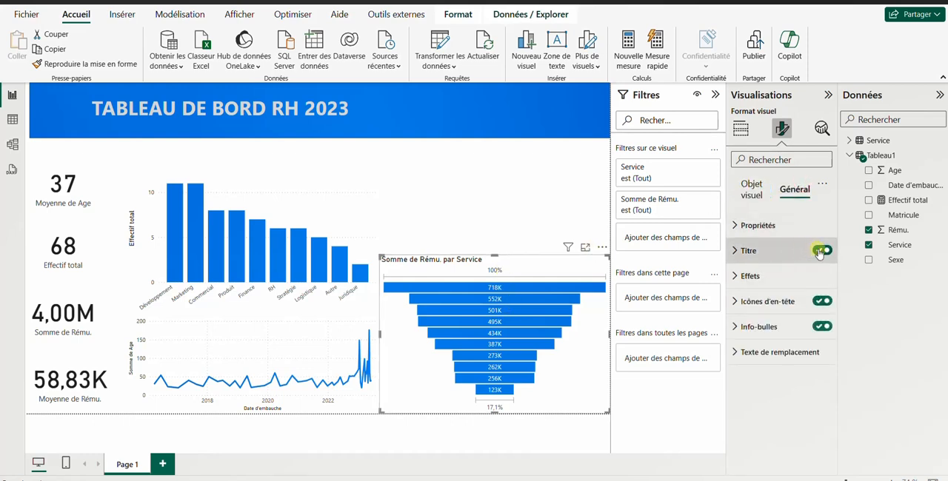
{"action": "left_click", "coordinate": [821, 251]}
{"action": "left_click_drag", "start_coordinate": [498, 258], "coordinate": [499, 282]}
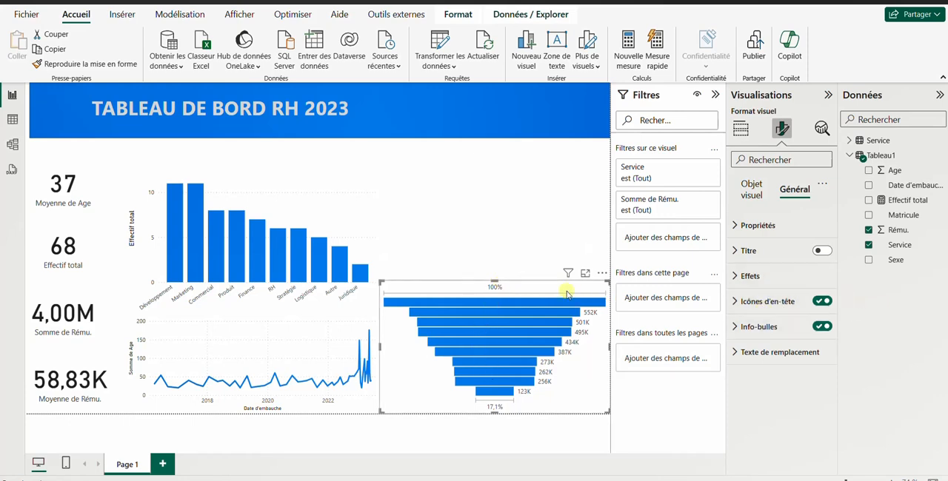
{"action": "left_click_drag", "start_coordinate": [502, 285], "coordinate": [495, 264]}
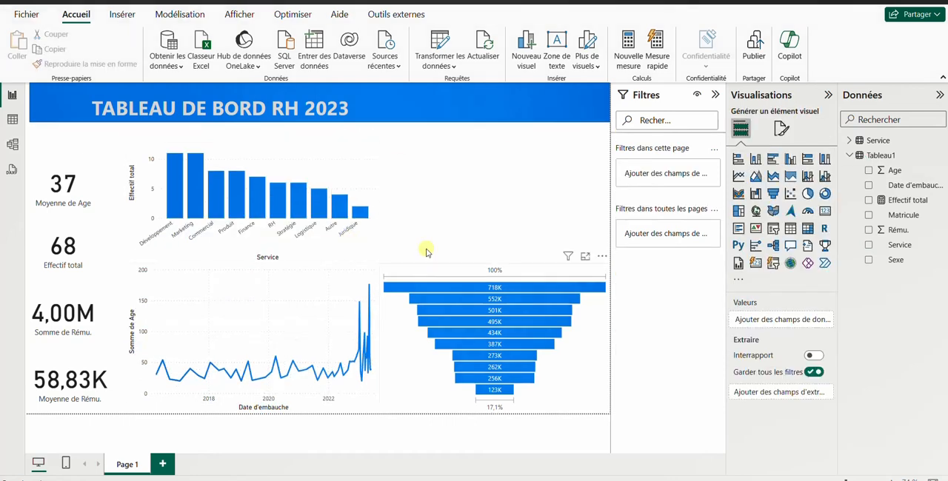
Step: Turn on the data labels of the Effectif total by Service column chart
{"action": "left_click", "coordinate": [258, 145]}
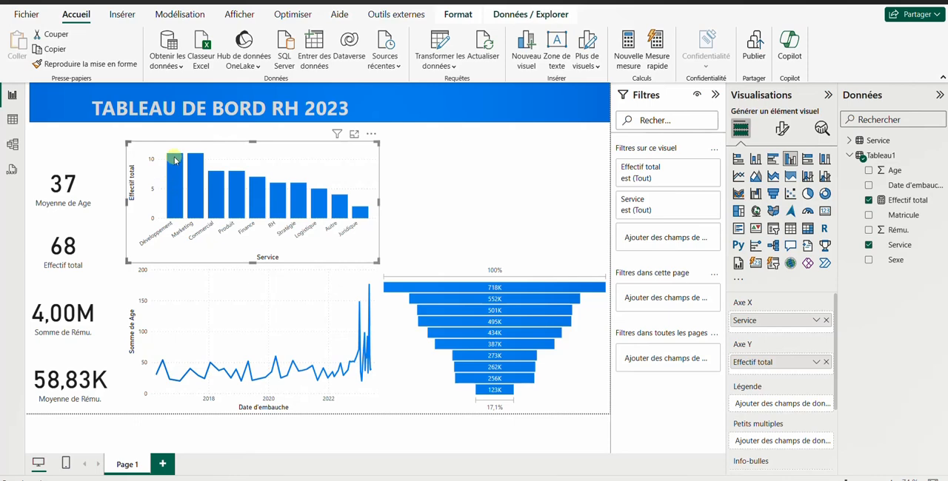
{"action": "left_click", "coordinate": [782, 129]}
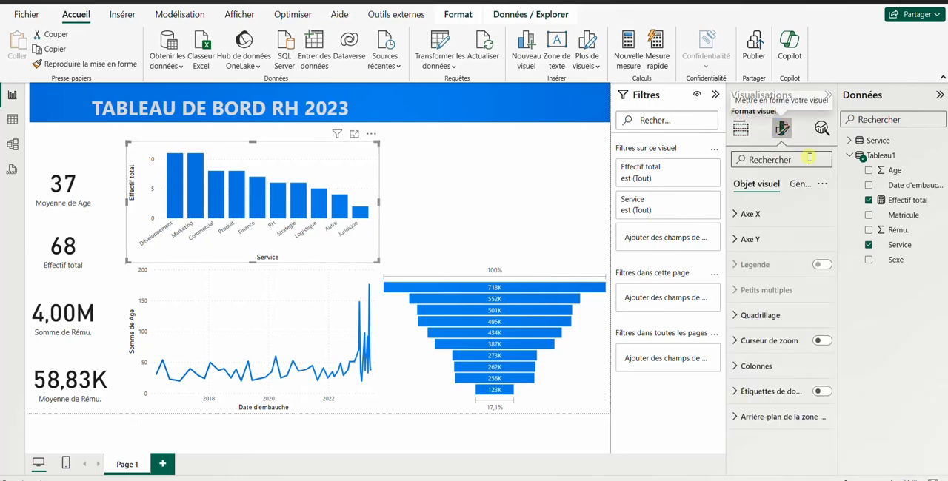
{"action": "left_click", "coordinate": [801, 183]}
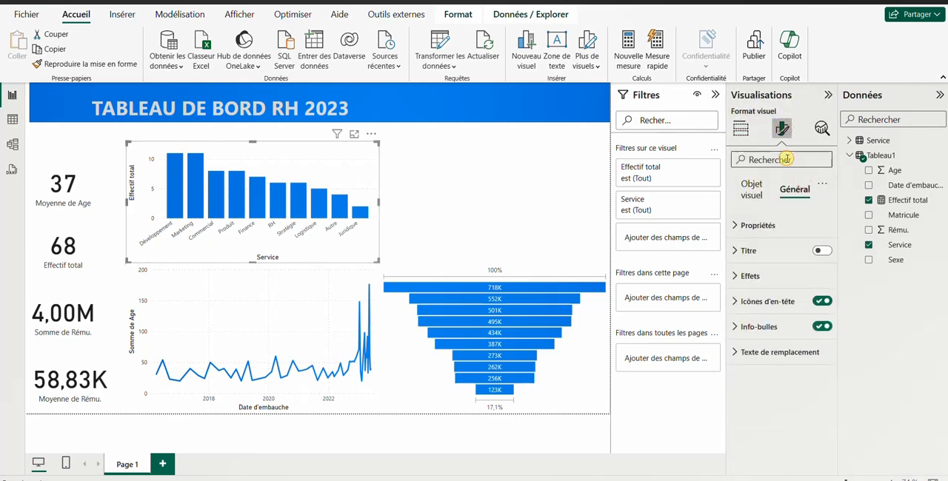
{"action": "type", "text": "ti"}
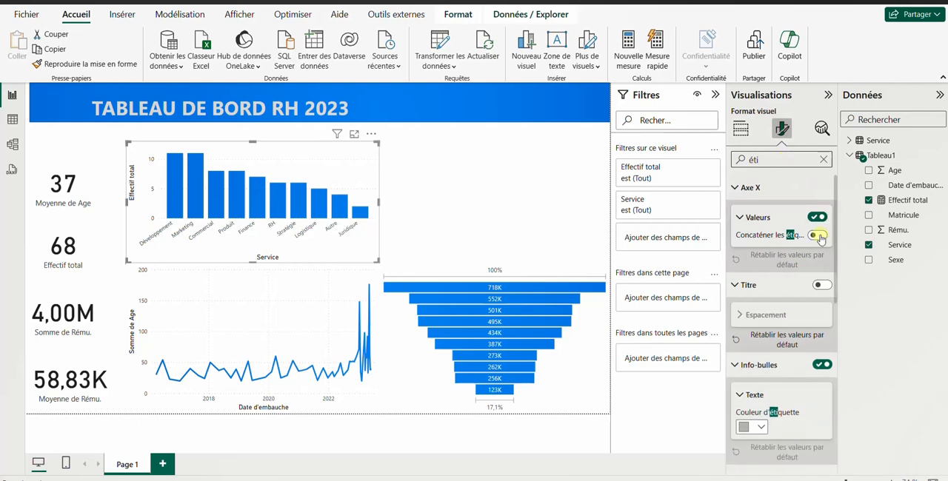
{"action": "scroll", "coordinate": [780, 315], "scroll_direction": "down", "scroll_amount": 2}
{"action": "scroll", "coordinate": [780, 315], "scroll_direction": "down", "scroll_amount": 4}
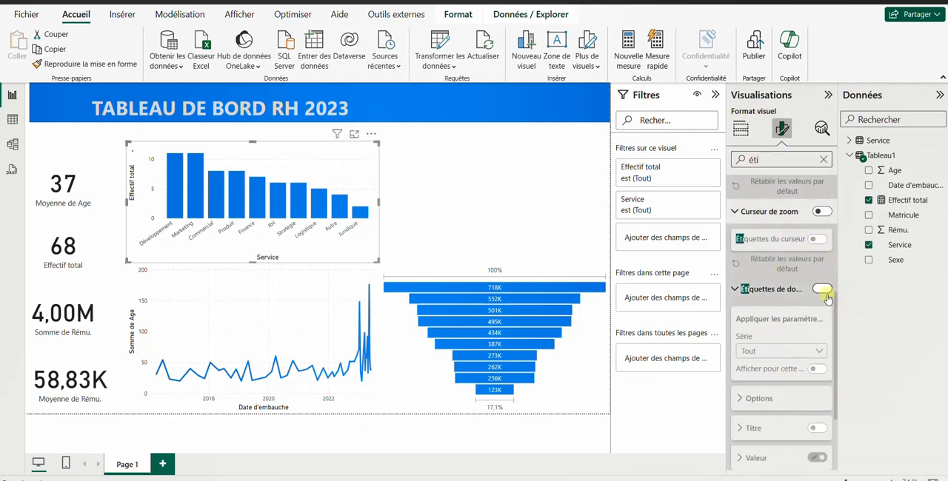
{"action": "left_click", "coordinate": [821, 289]}
{"action": "left_click", "coordinate": [436, 193]}
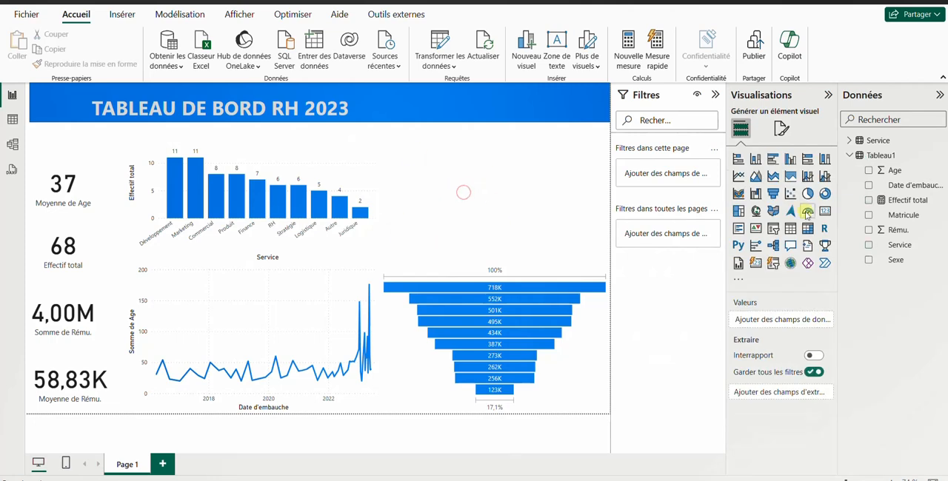
Step: Add a donut chart of the sum of Age by Sexe above the funnel chart
{"action": "left_click", "coordinate": [825, 193]}
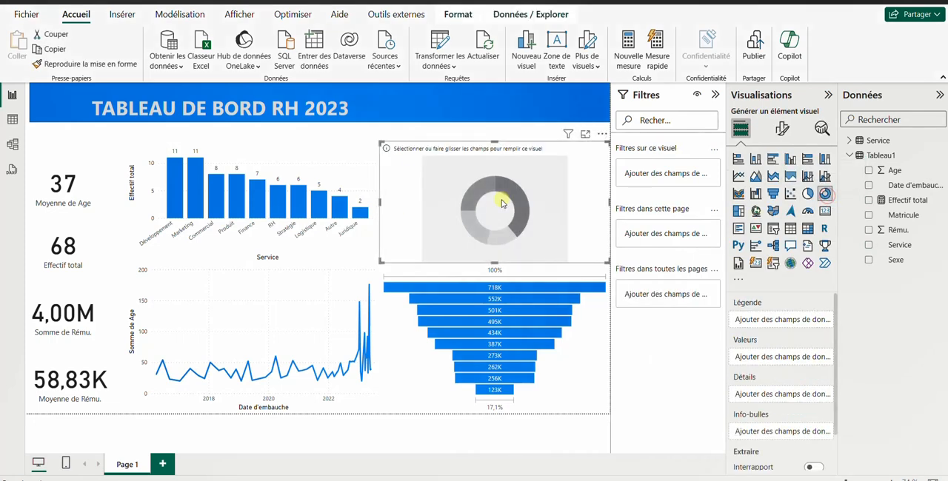
{"action": "left_click", "coordinate": [869, 260]}
{"action": "left_click", "coordinate": [869, 171]}
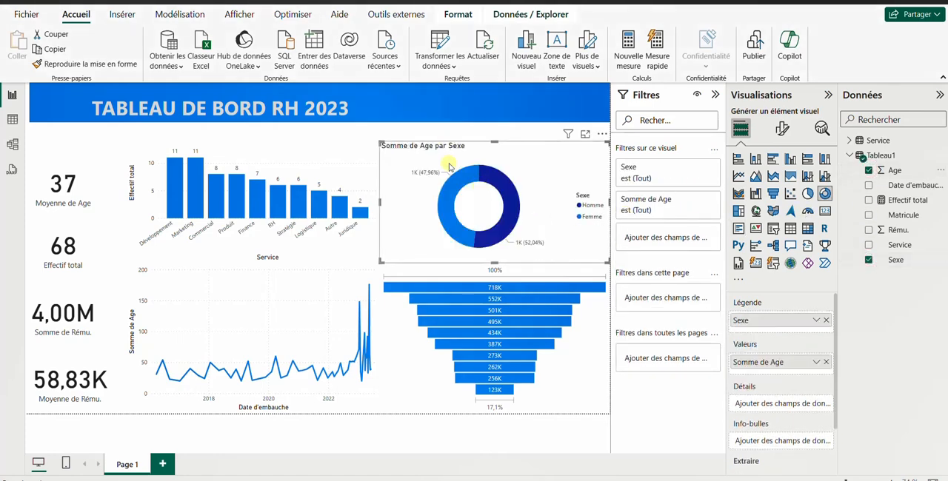
Step: Turn off the title of the donut chart of the sum of Age by Sexe
{"action": "left_click", "coordinate": [782, 129]}
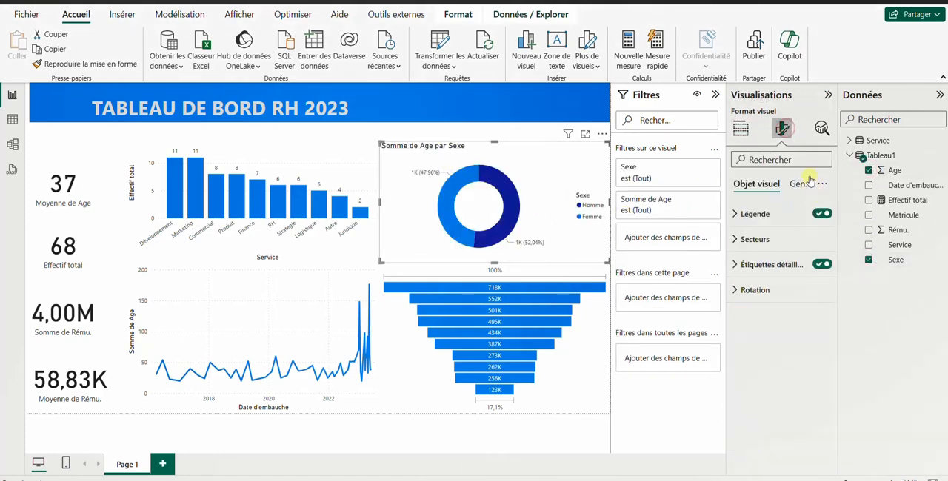
{"action": "left_click", "coordinate": [810, 182]}
{"action": "left_click", "coordinate": [819, 250]}
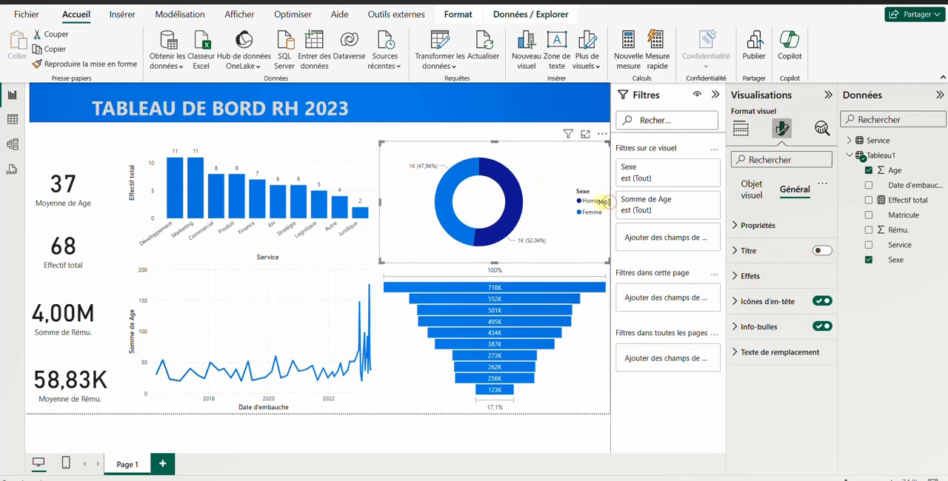
Step: Narrow the donut chart by pulling in its right edge, and turn off its legend
{"action": "left_click_drag", "start_coordinate": [605, 202], "coordinate": [548, 210]}
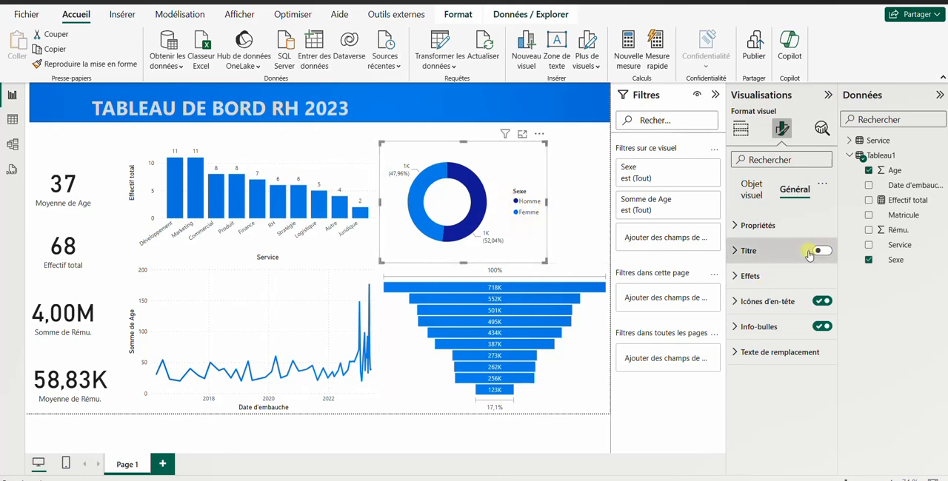
{"action": "left_click", "coordinate": [752, 194]}
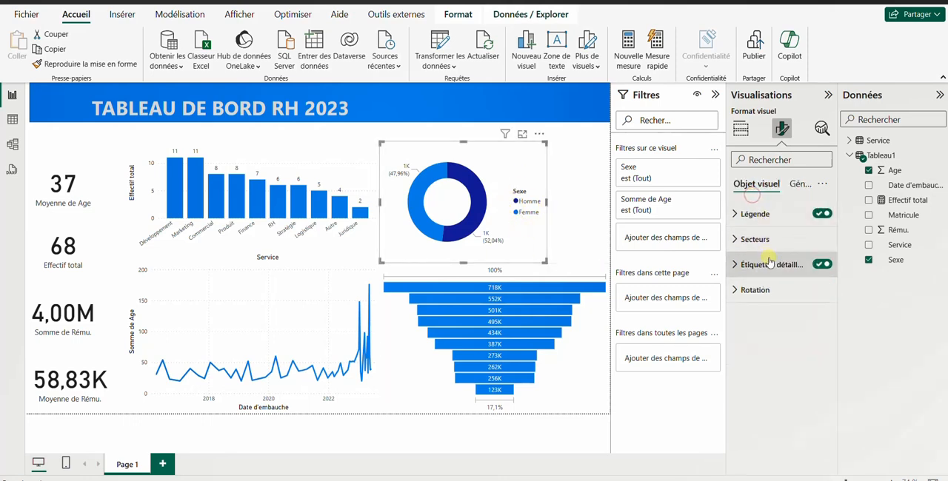
{"action": "left_click", "coordinate": [821, 214]}
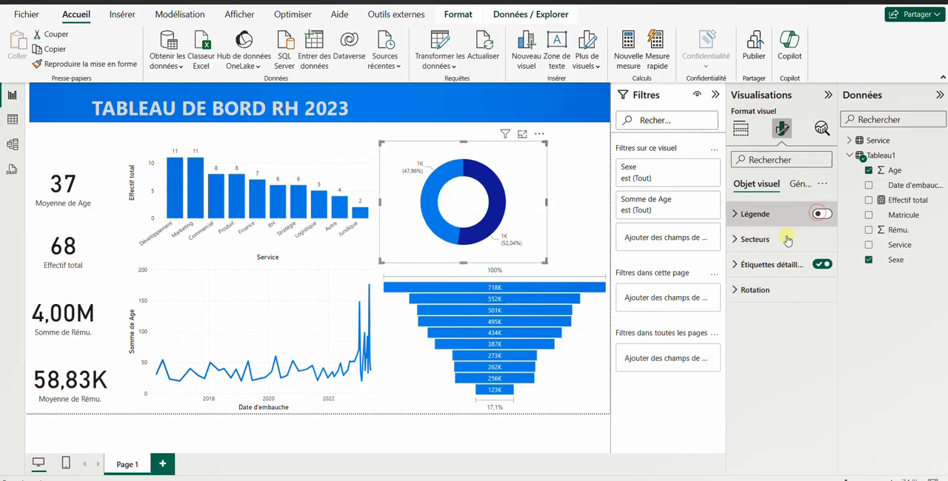
Step: Narrow the funnel chart and the donut chart to the same width, leaving a free strip along the page's right side
{"action": "left_click", "coordinate": [593, 314]}
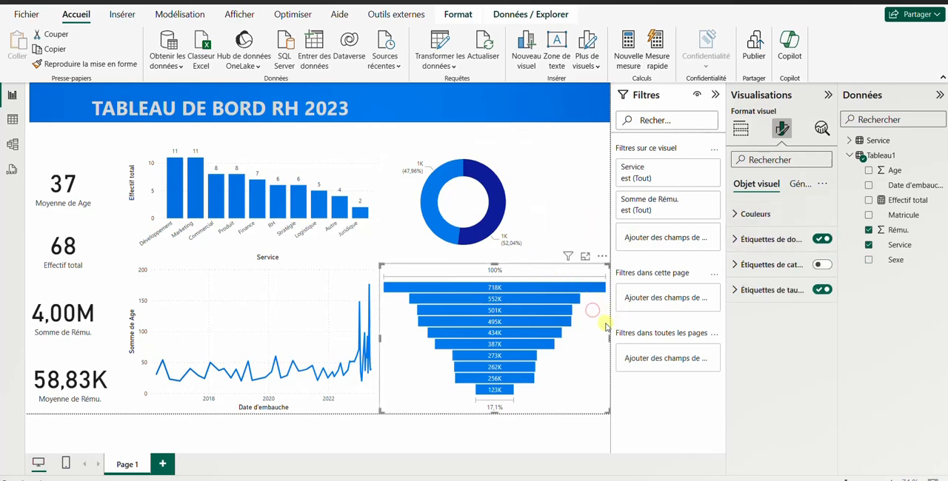
{"action": "left_click_drag", "start_coordinate": [610, 333], "coordinate": [548, 341]}
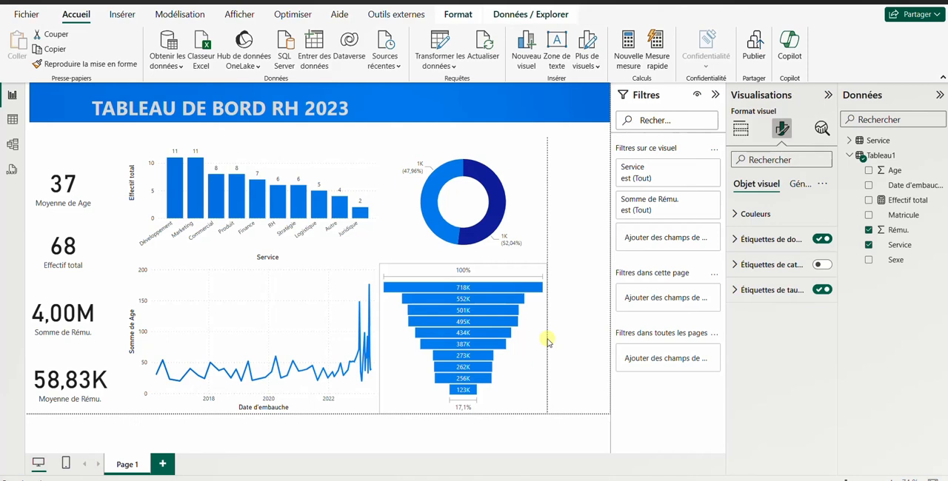
{"action": "left_click_drag", "start_coordinate": [540, 342], "coordinate": [540, 334]}
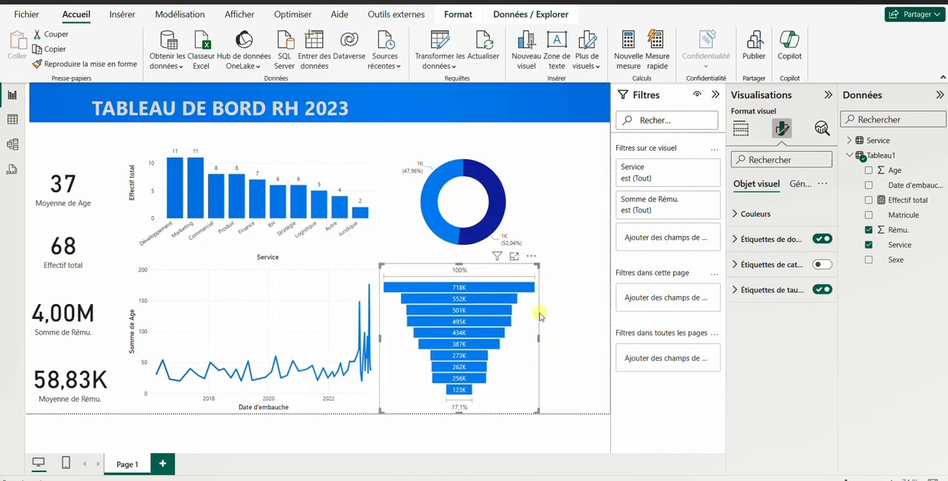
{"action": "left_click", "coordinate": [524, 204]}
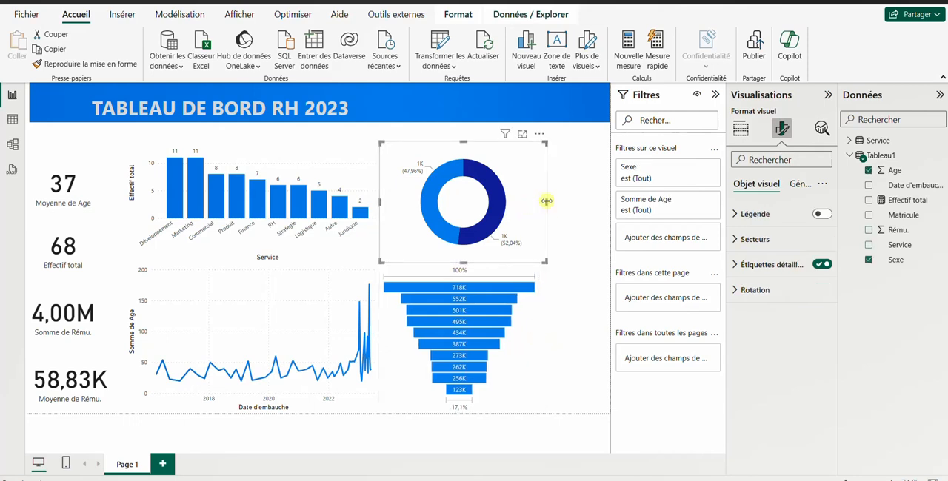
{"action": "left_click_drag", "start_coordinate": [546, 201], "coordinate": [538, 205]}
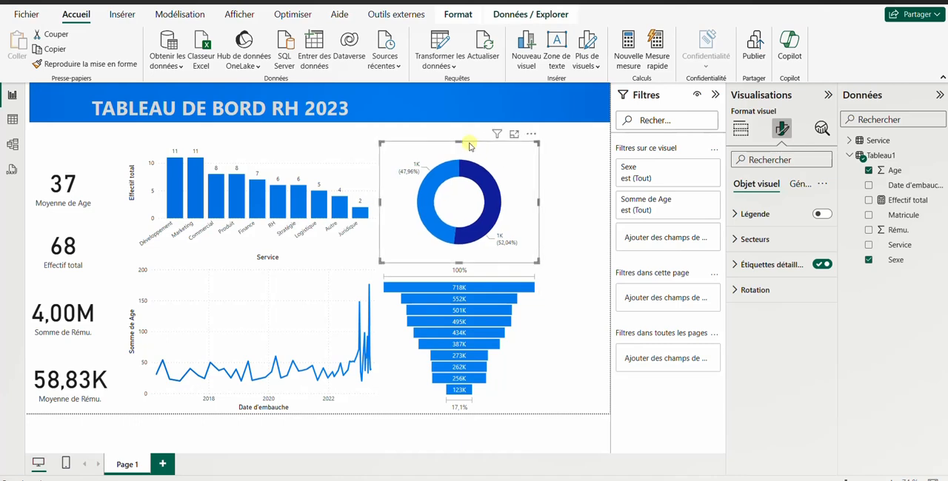
Step: Lower the upper edges of the donut chart and the Effectif total by Service column chart to the same height
{"action": "left_click", "coordinate": [303, 147]}
{"action": "left_click", "coordinate": [412, 145]}
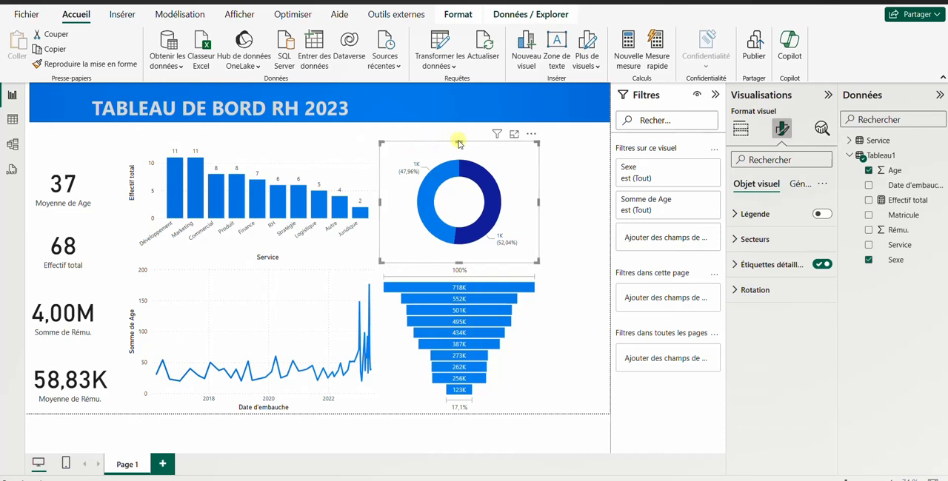
{"action": "left_click_drag", "start_coordinate": [458, 141], "coordinate": [459, 152]}
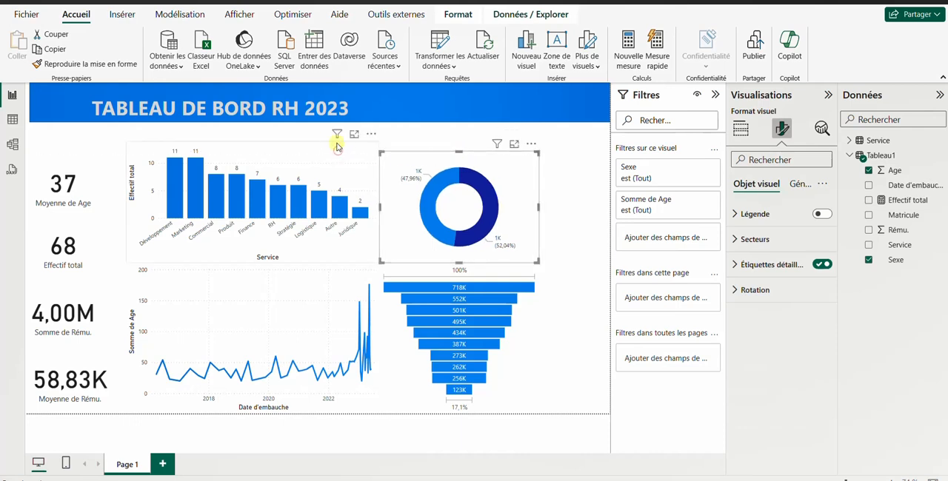
{"action": "left_click", "coordinate": [337, 146]}
{"action": "left_click_drag", "start_coordinate": [252, 143], "coordinate": [252, 153]}
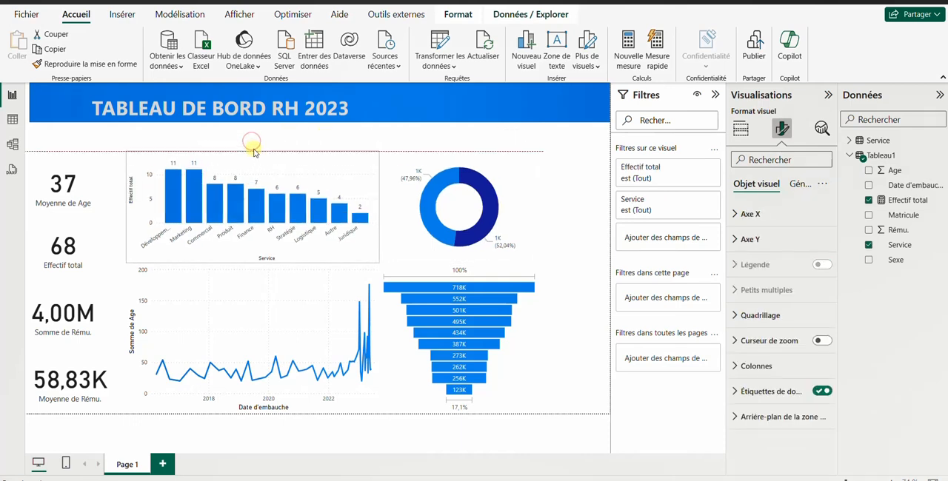
Step: Add a slicer on the Sexe field in the free space beside the donut chart
{"action": "left_click", "coordinate": [470, 134]}
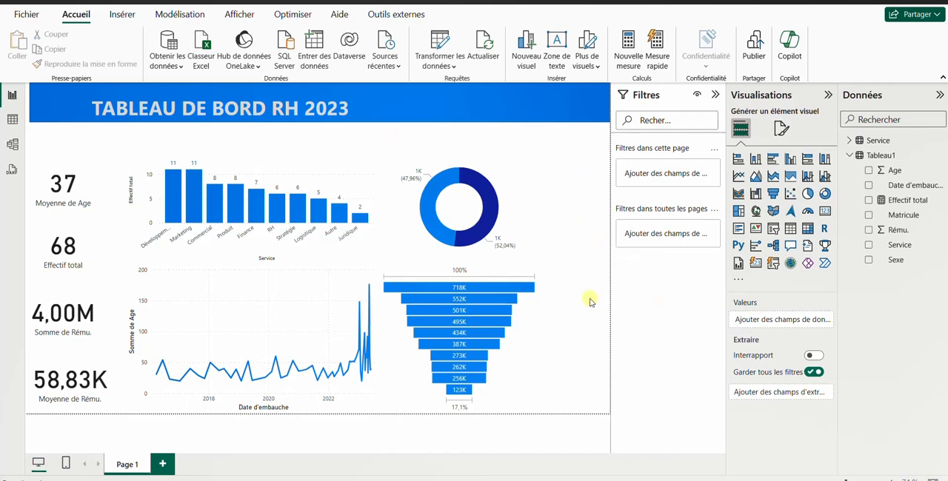
{"action": "left_click", "coordinate": [774, 231]}
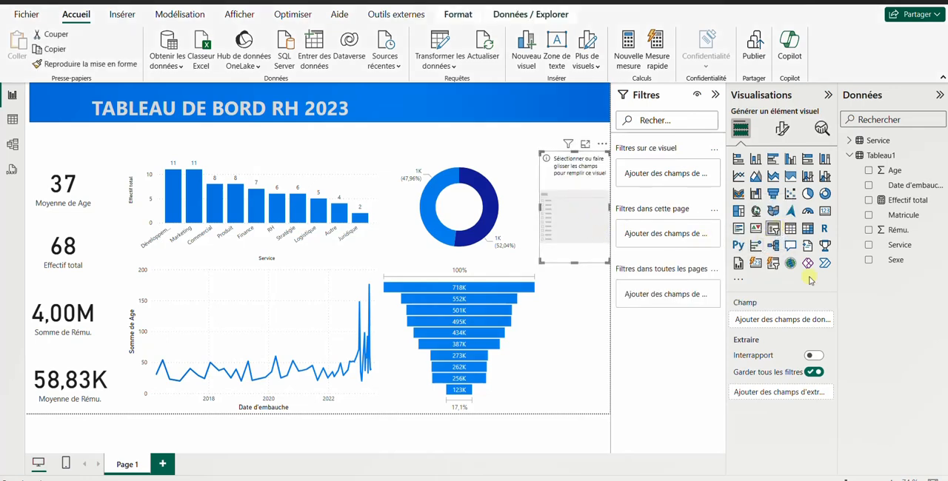
{"action": "left_click", "coordinate": [871, 260]}
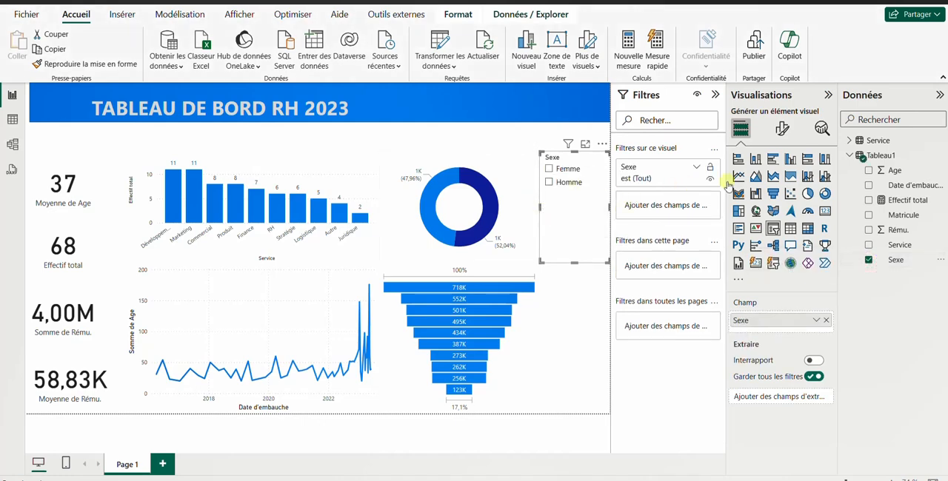
Step: Turn off the Sexe slicer's header and shorten the slicer to fit its two options
{"action": "left_click", "coordinate": [783, 128]}
{"action": "left_click", "coordinate": [798, 184]}
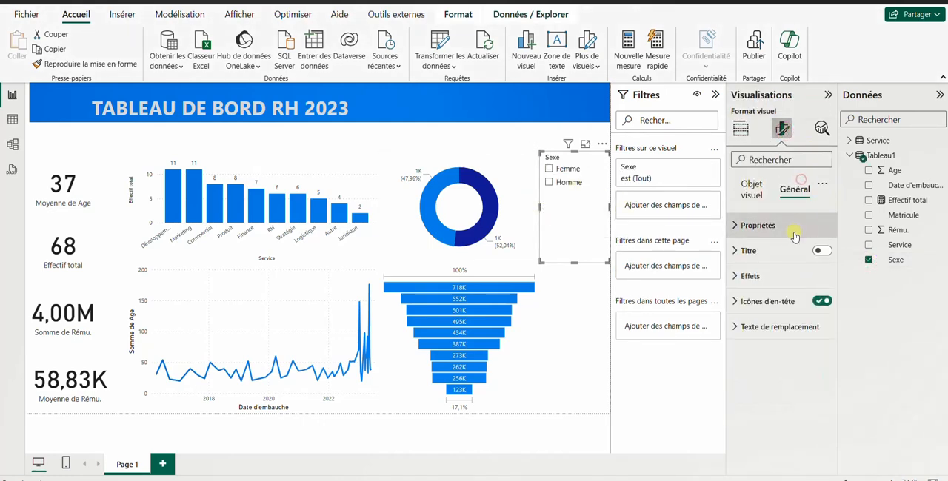
{"action": "left_click", "coordinate": [763, 195]}
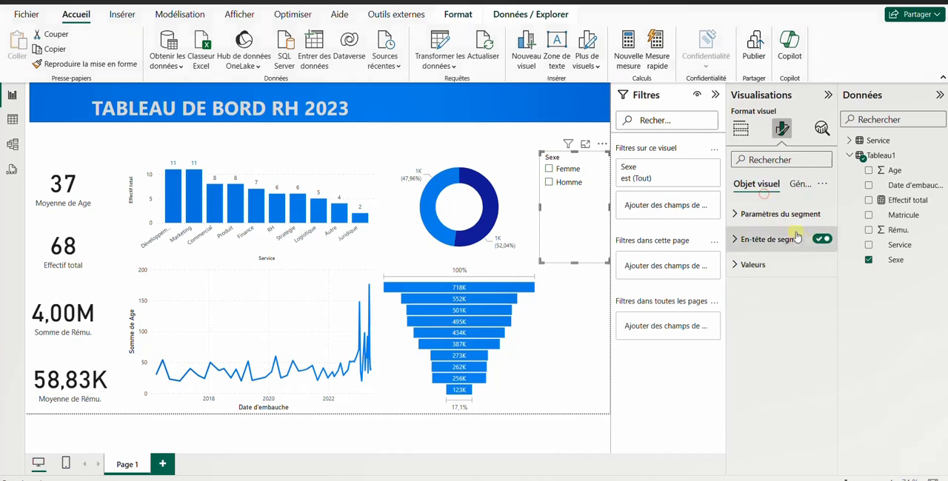
{"action": "left_click", "coordinate": [821, 240]}
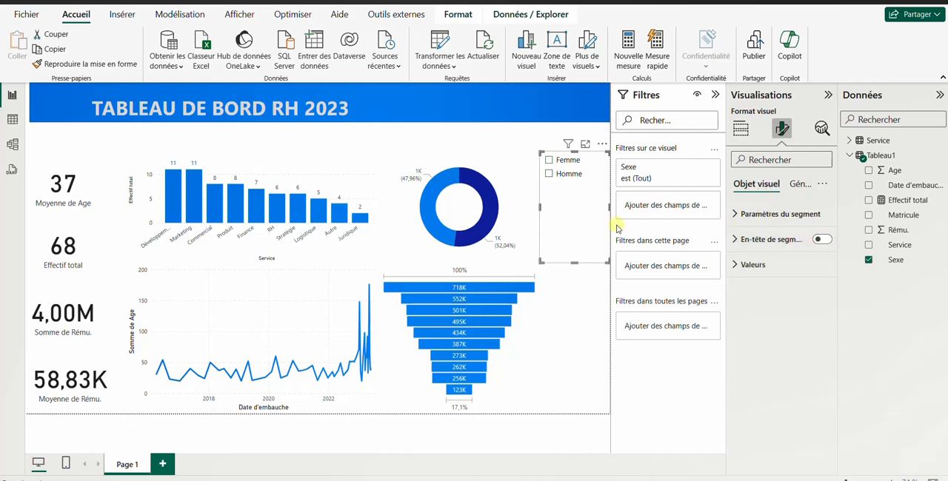
{"action": "left_click_drag", "start_coordinate": [574, 262], "coordinate": [576, 187]}
Step: Add a slicer on the Service table's Service field below the Sexe slicer, and lengthen it to fit every service
{"action": "left_click", "coordinate": [573, 230]}
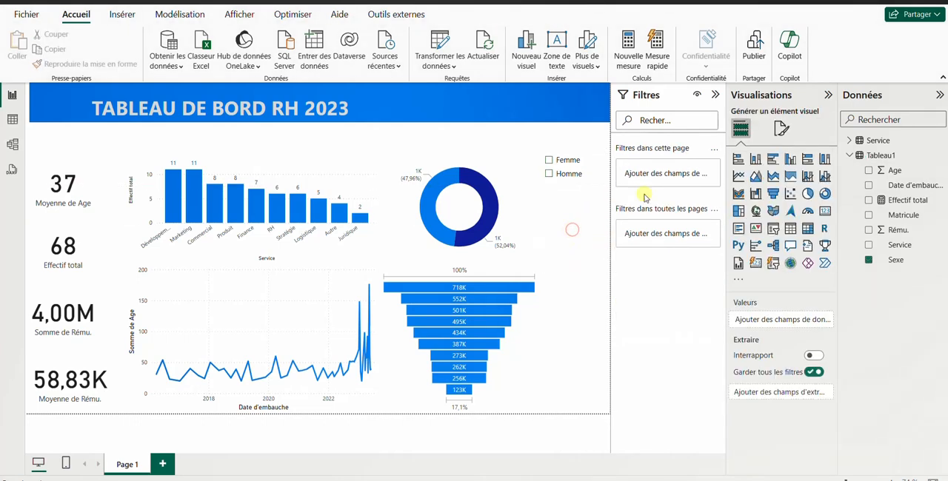
{"action": "left_click", "coordinate": [774, 232]}
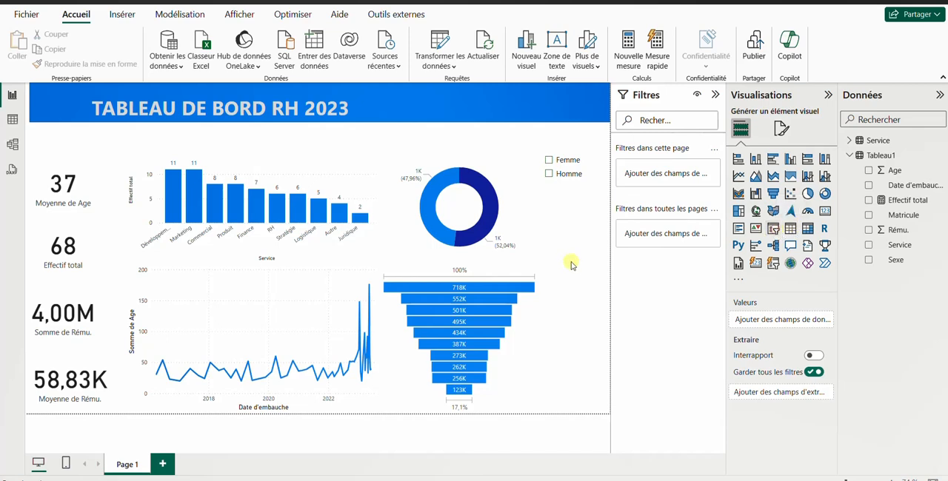
{"action": "left_click", "coordinate": [849, 141]}
{"action": "left_click", "coordinate": [869, 155]}
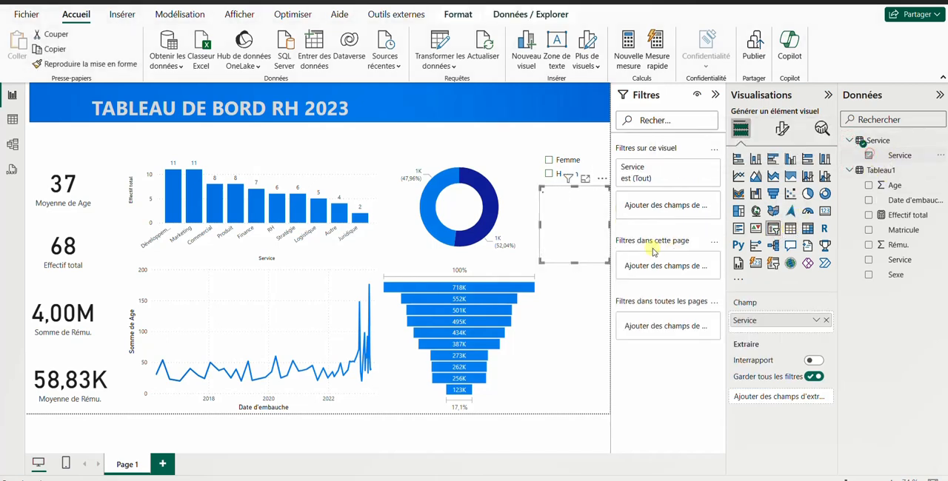
{"action": "left_click_drag", "start_coordinate": [577, 260], "coordinate": [575, 336]}
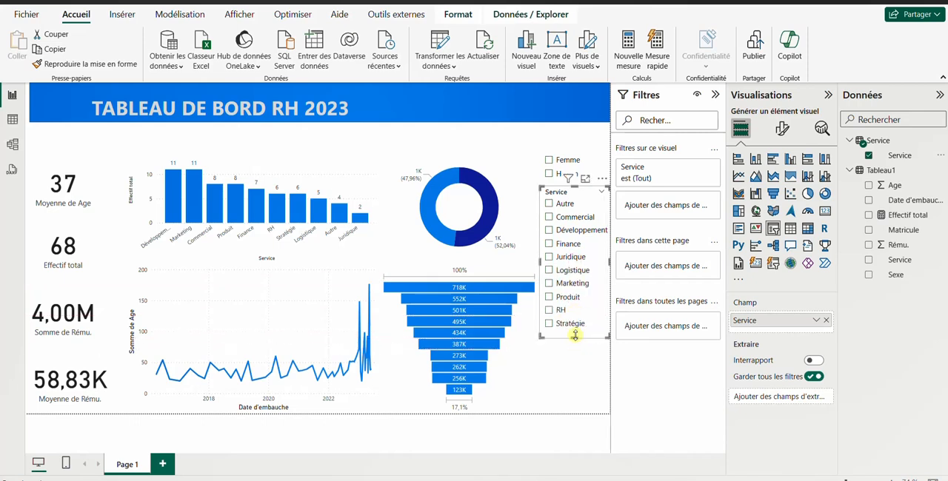
Step: Turn off the Service slicer's header and move the slicer down beside the funnel chart
{"action": "left_click", "coordinate": [782, 128]}
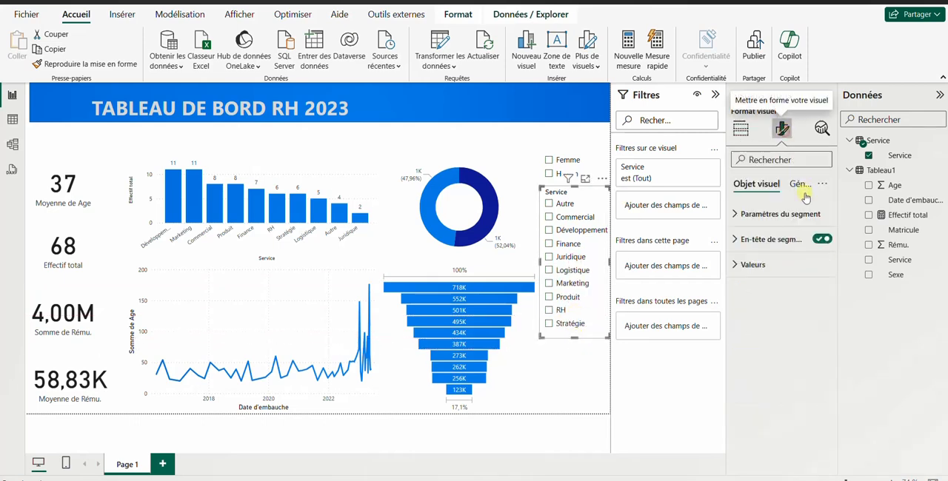
{"action": "left_click", "coordinate": [817, 242]}
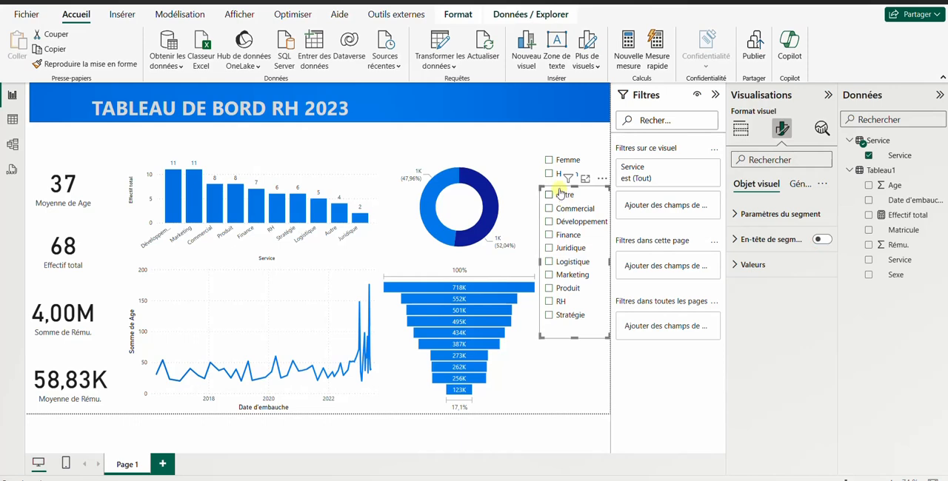
{"action": "left_click_drag", "start_coordinate": [560, 187], "coordinate": [571, 279]}
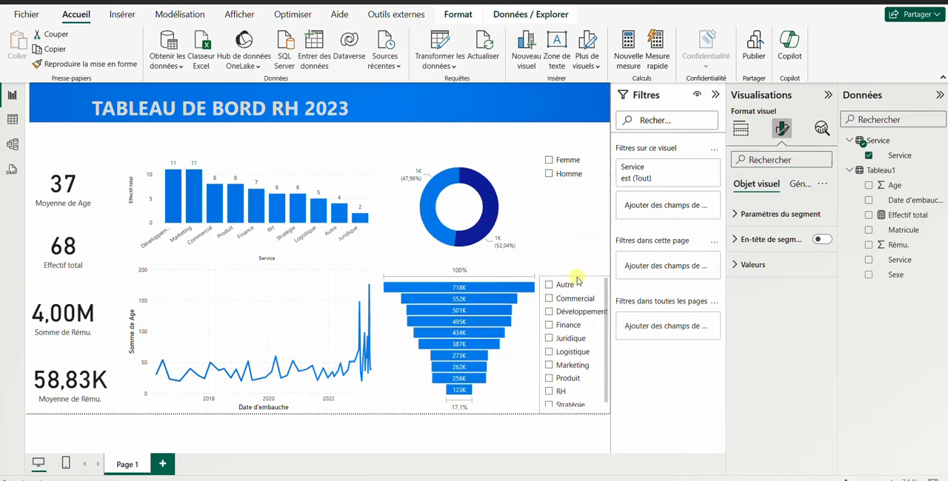
Step: Test the Sexe slicer by filtering the dashboard by Homme and Femme in turn, and clear the selection
{"action": "left_click", "coordinate": [572, 202]}
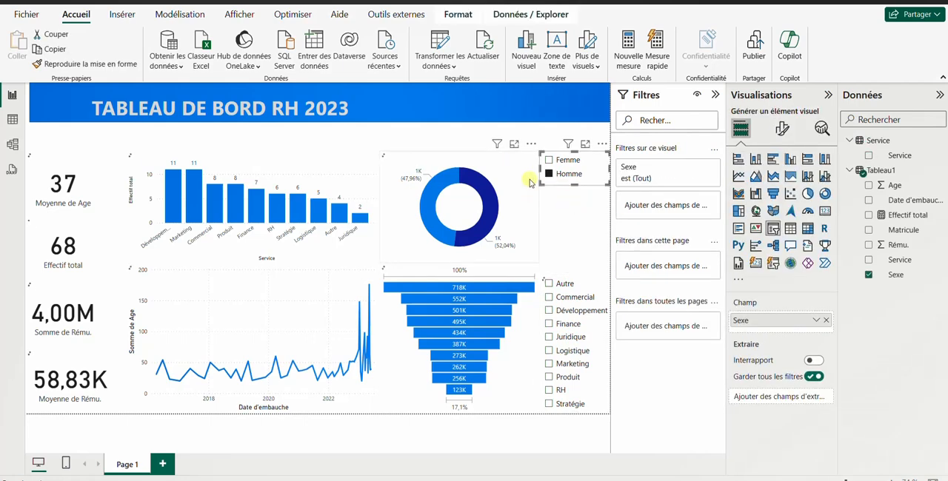
{"action": "left_click", "coordinate": [549, 174]}
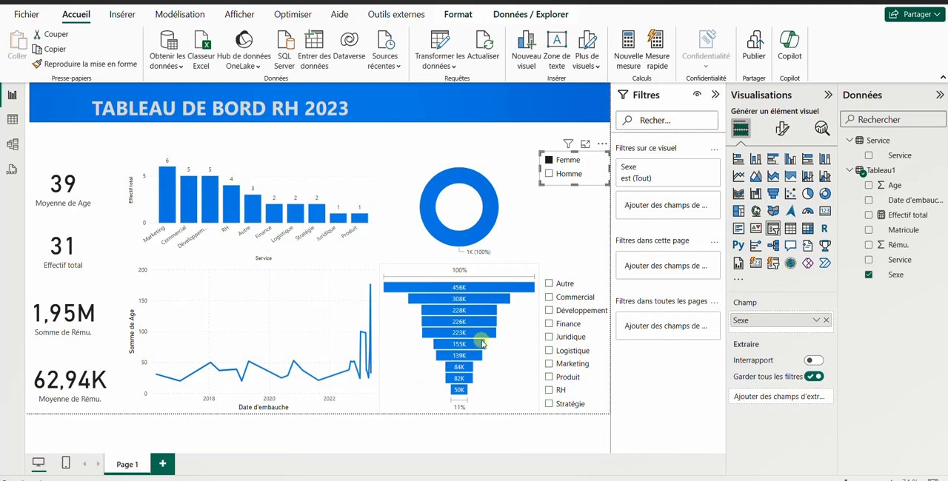
{"action": "left_click", "coordinate": [551, 176]}
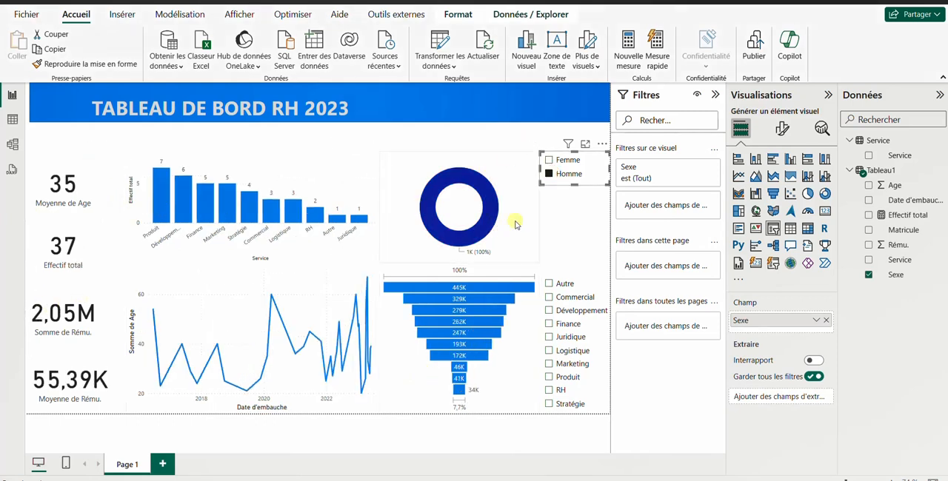
{"action": "left_click", "coordinate": [552, 162]}
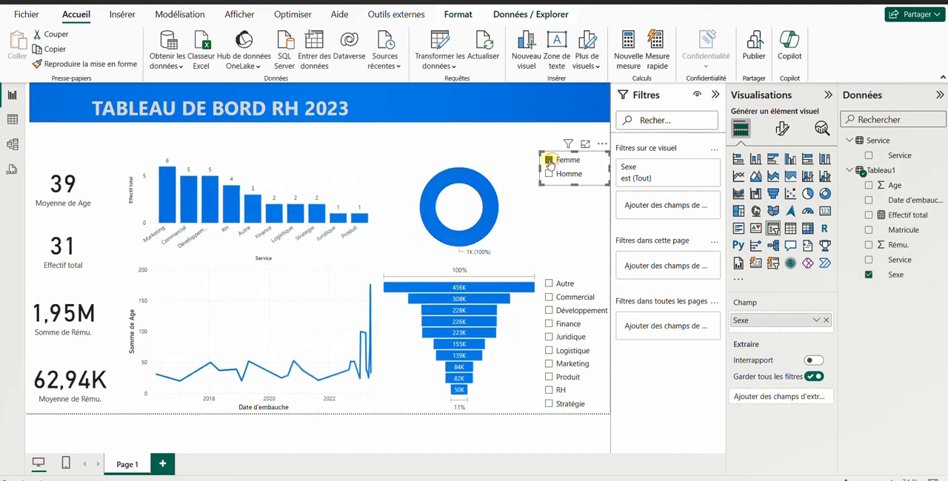
{"action": "left_click", "coordinate": [550, 160]}
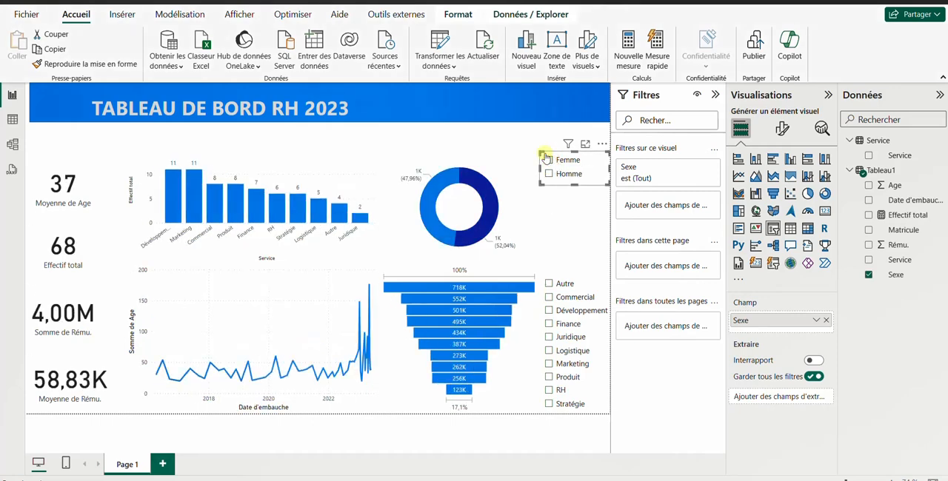
Step: Add a slicer on Date d'embauche, widened to the left and placed just under the right end of the title banner
{"action": "left_click", "coordinate": [525, 139]}
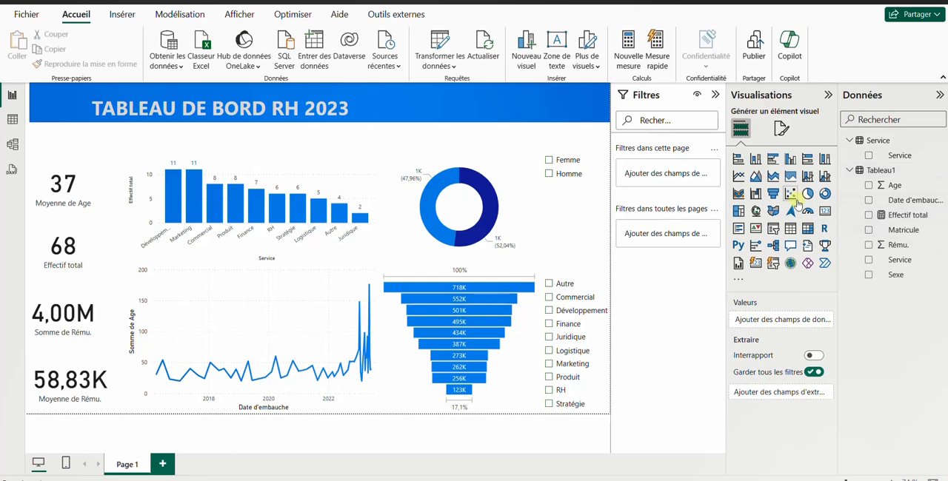
{"action": "left_click", "coordinate": [773, 229]}
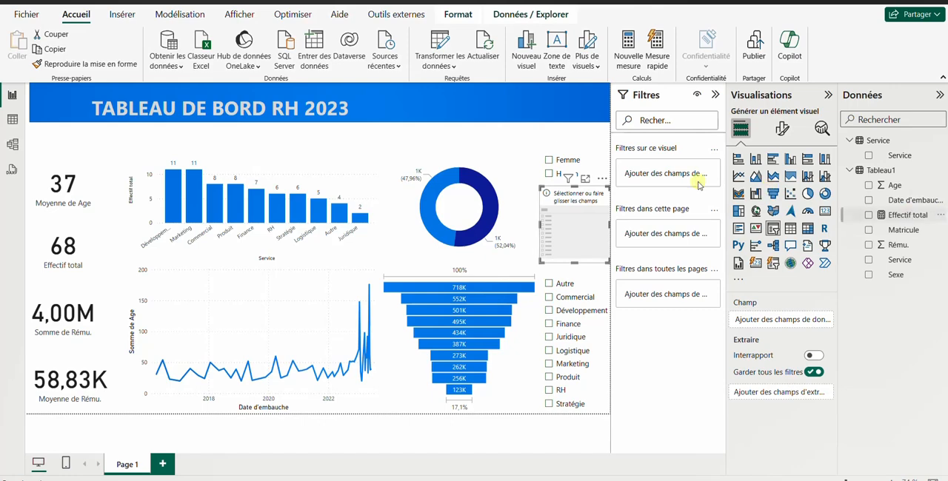
{"action": "left_click", "coordinate": [868, 201]}
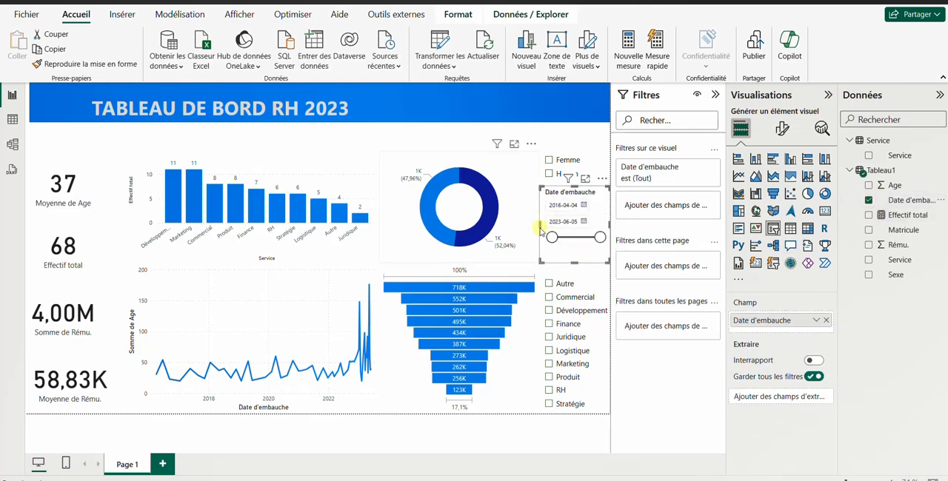
{"action": "left_click_drag", "start_coordinate": [540, 231], "coordinate": [509, 230]}
{"action": "left_click_drag", "start_coordinate": [572, 197], "coordinate": [558, 130]}
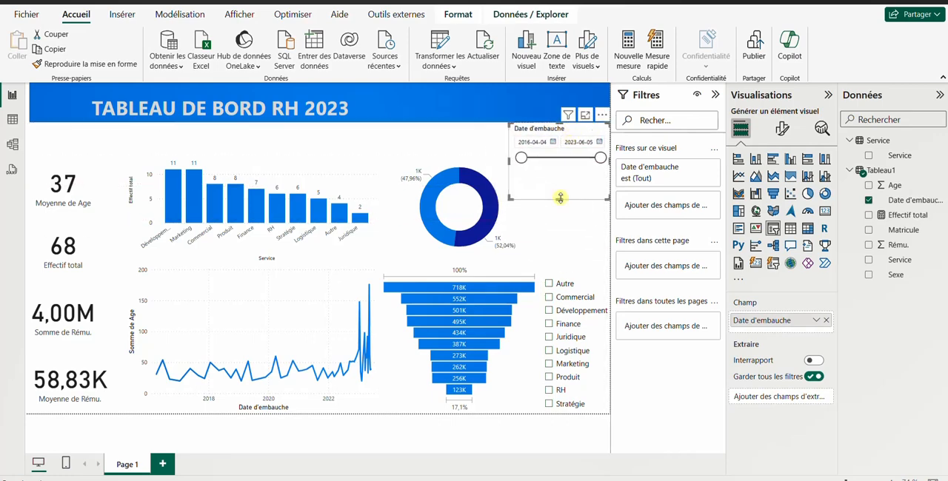
Step: Shorten the Date d'embauche slicer to a compact strip between the title banner and the Sexe slicer
{"action": "left_click_drag", "start_coordinate": [559, 200], "coordinate": [586, 192]}
{"action": "left_click", "coordinate": [531, 159]}
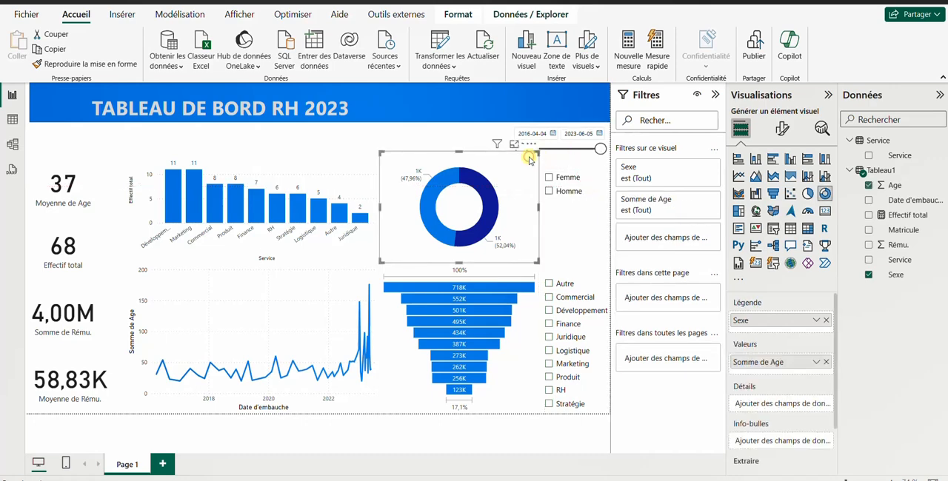
{"action": "left_click", "coordinate": [562, 161]}
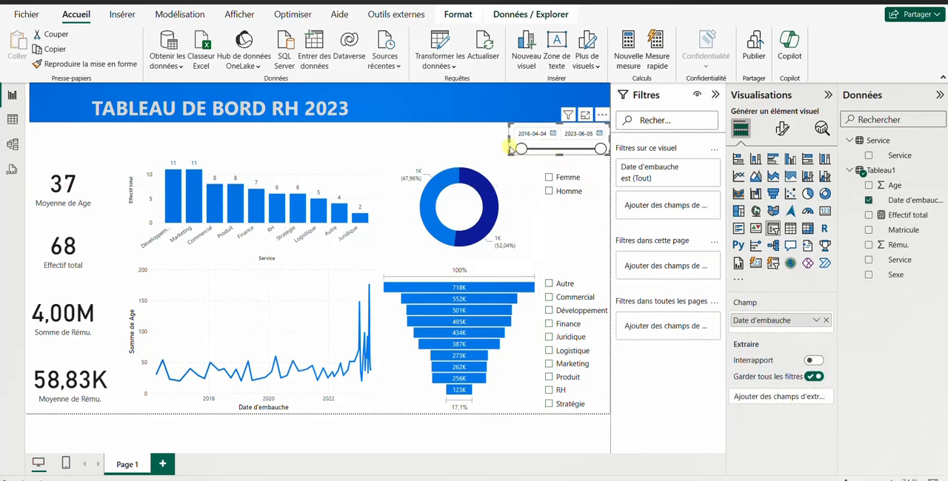
Step: Test the hire-date slicer with start dates 2019-02-07 and 2019-02-21, and reset the start to 2016-04-04
{"action": "left_click_drag", "start_coordinate": [520, 148], "coordinate": [551, 149]}
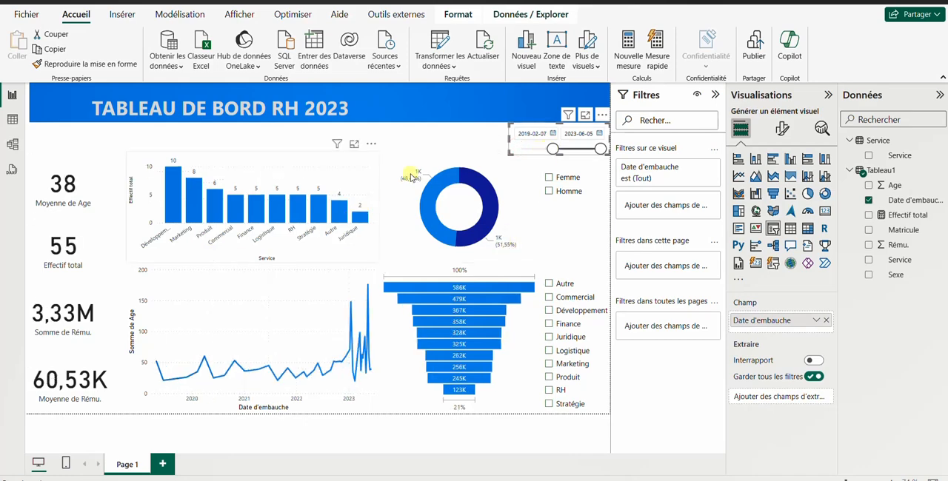
{"action": "left_click", "coordinate": [552, 134]}
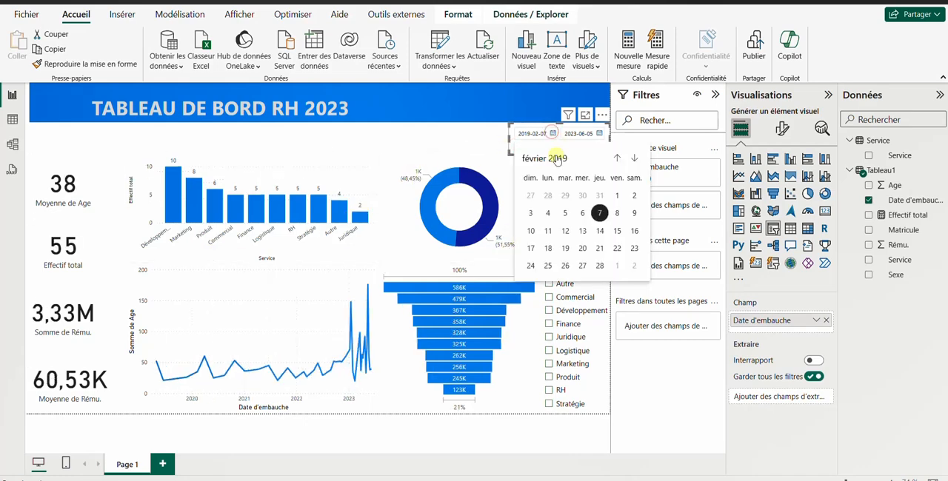
{"action": "left_click", "coordinate": [595, 246]}
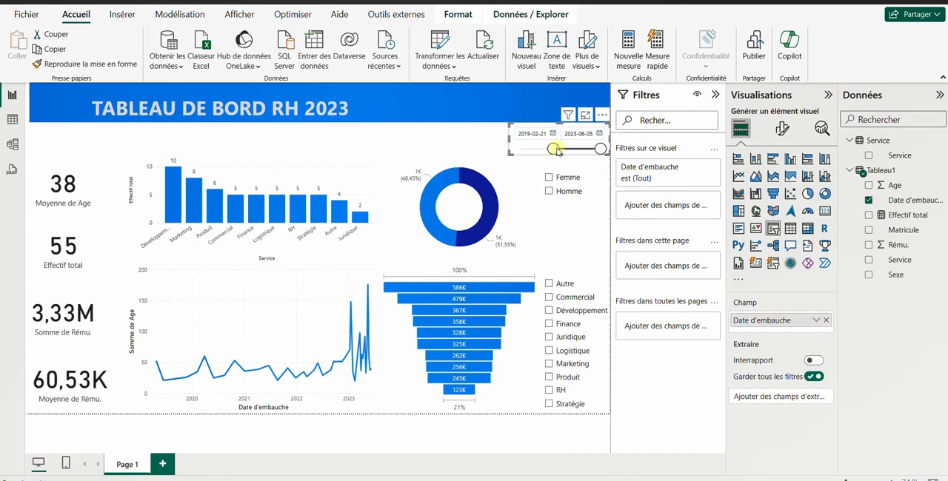
{"action": "left_click_drag", "start_coordinate": [554, 149], "coordinate": [461, 133]}
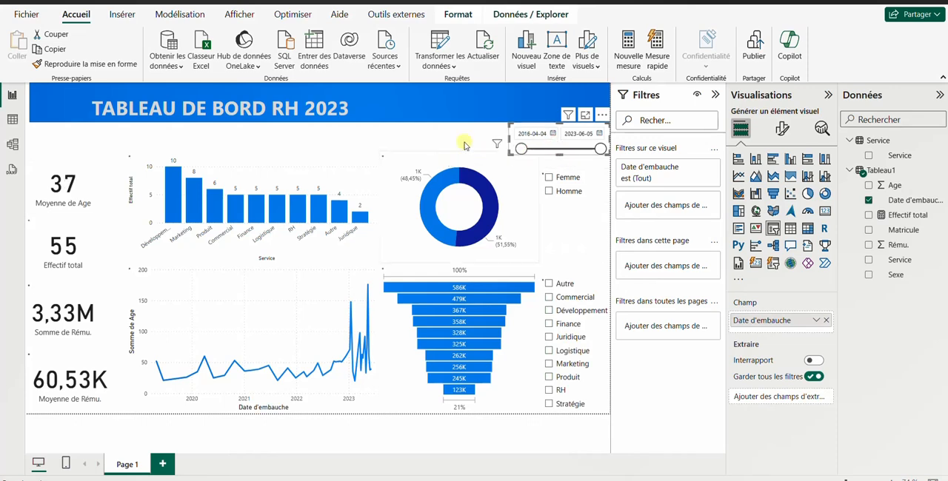
{"action": "left_click", "coordinate": [464, 133]}
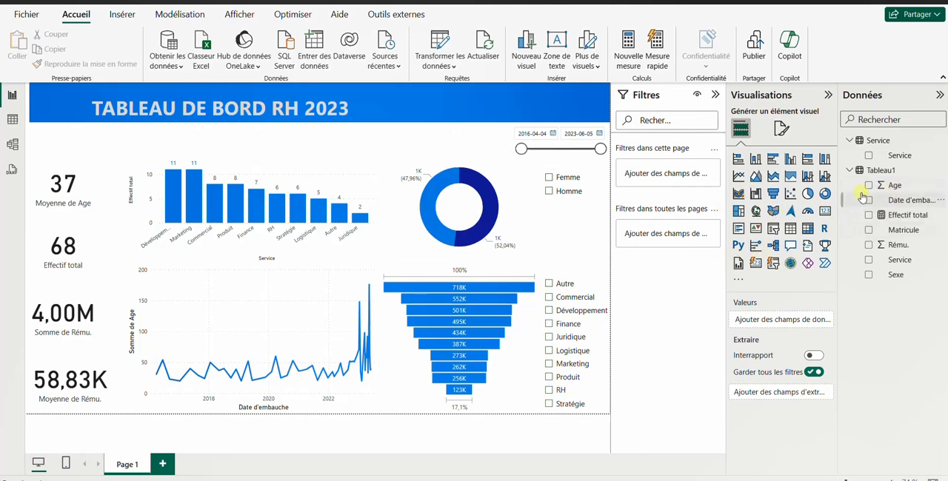
Step: Add a slicer on Tableau1's Age field and move it up under the title banner, over the column chart
{"action": "left_click", "coordinate": [772, 228]}
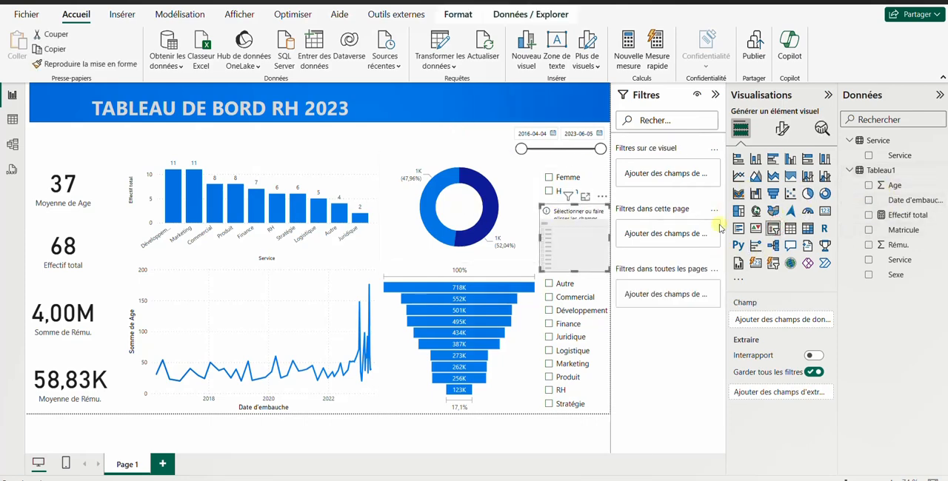
{"action": "left_click", "coordinate": [869, 185]}
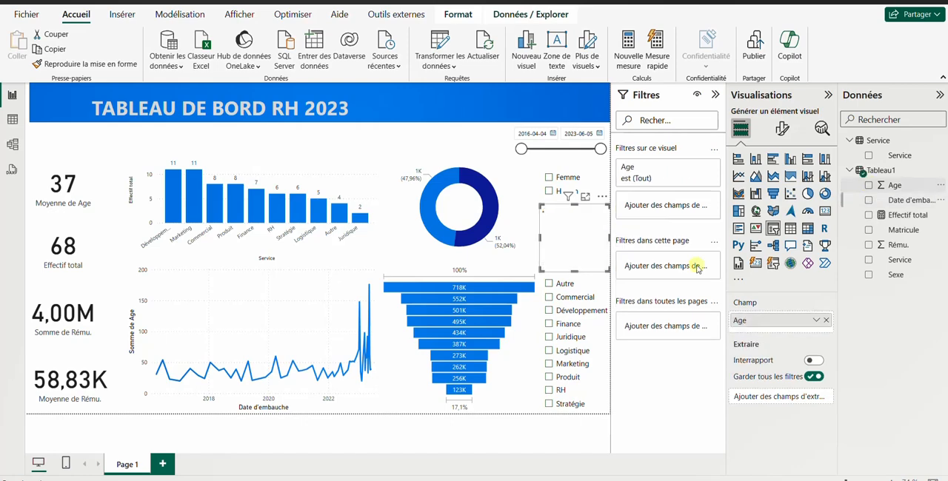
{"action": "left_click", "coordinate": [869, 185]}
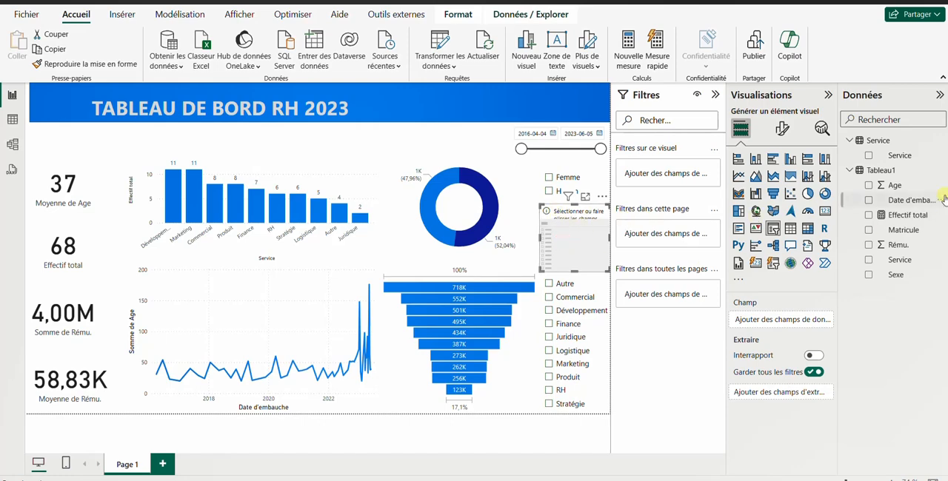
{"action": "left_click", "coordinate": [870, 186]}
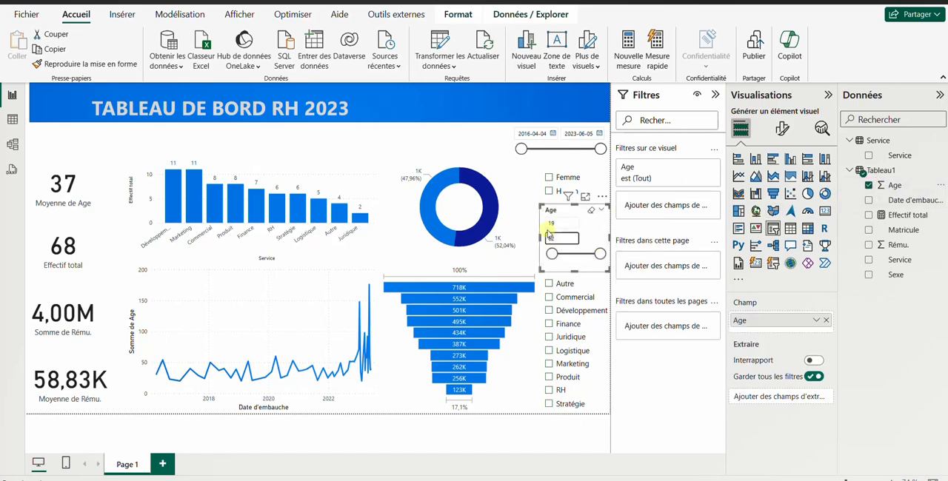
{"action": "left_click_drag", "start_coordinate": [561, 210], "coordinate": [272, 132]}
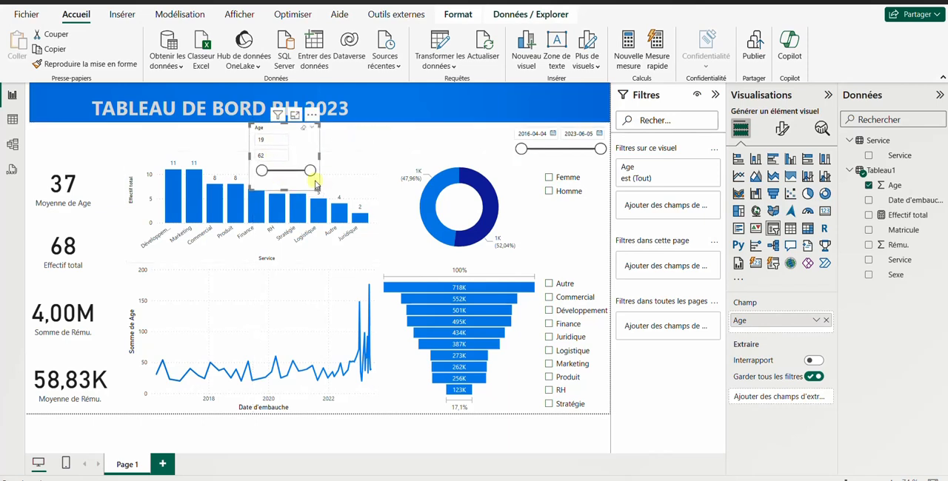
Step: Try the Liste déroulante style on the Age slicer and open its list, and set the style to Vignette
{"action": "left_click", "coordinate": [783, 130]}
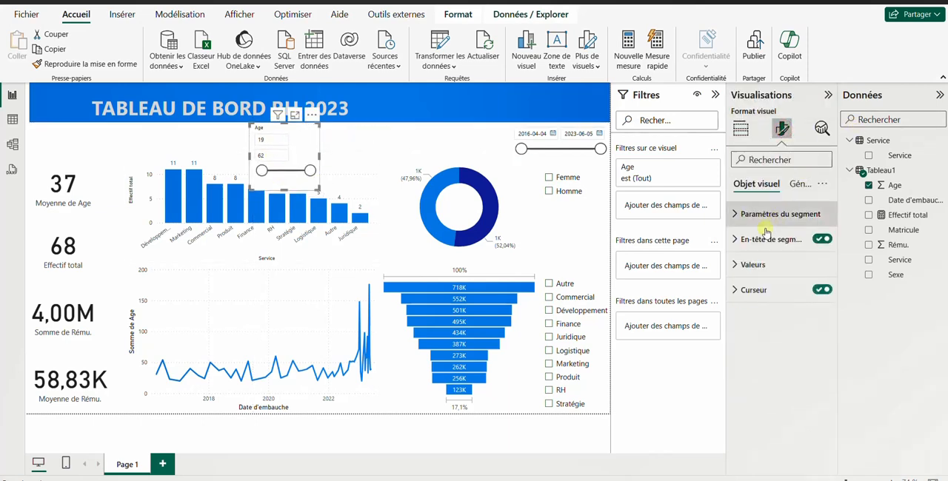
{"action": "left_click", "coordinate": [768, 215]}
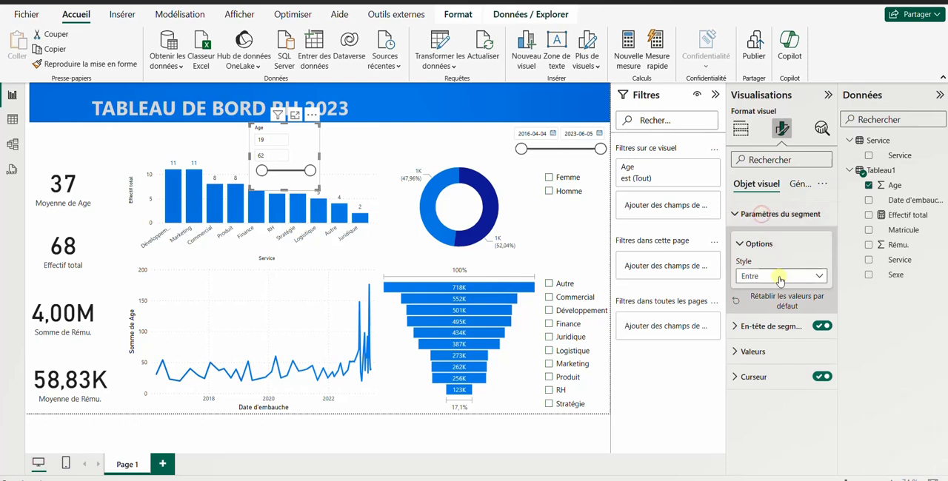
{"action": "left_click", "coordinate": [817, 279]}
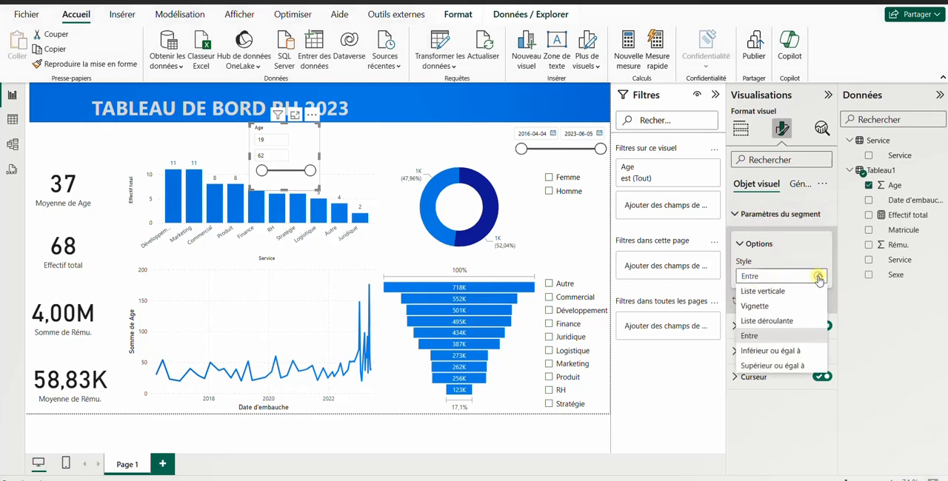
{"action": "left_click", "coordinate": [768, 324]}
{"action": "left_click", "coordinate": [306, 146]}
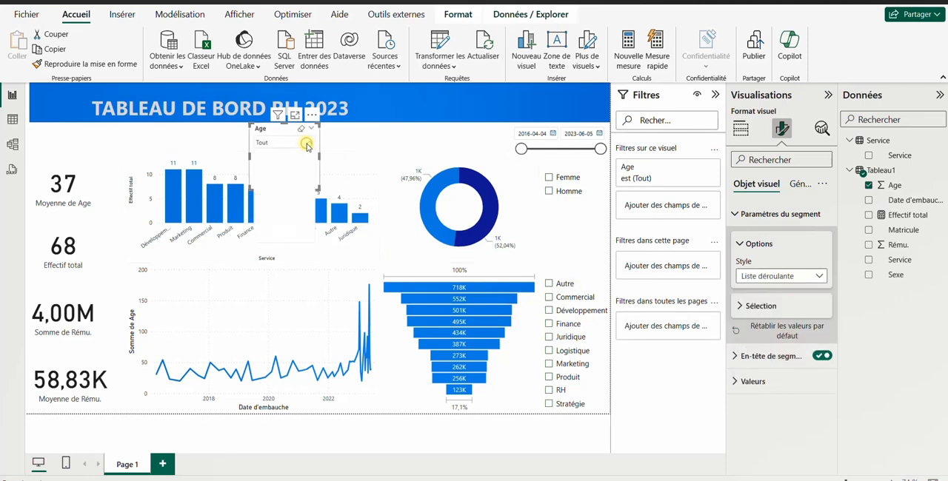
{"action": "left_click", "coordinate": [815, 277]}
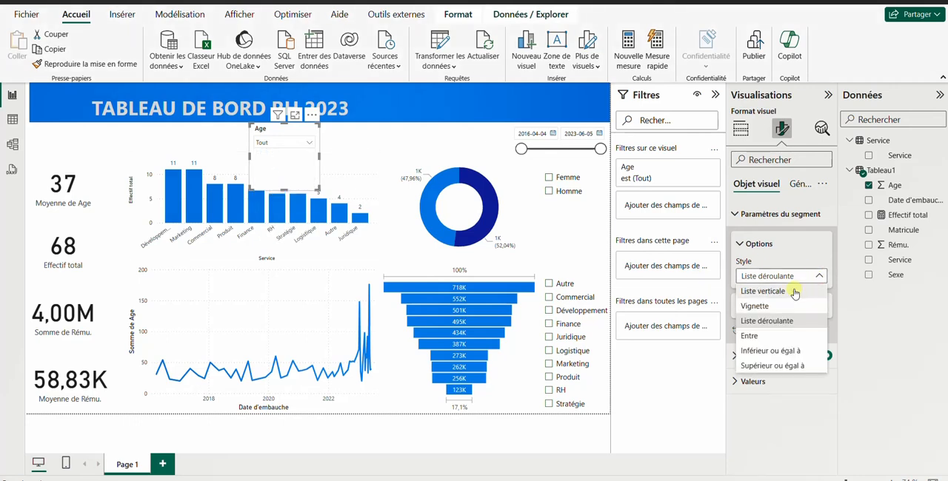
{"action": "left_click", "coordinate": [771, 308]}
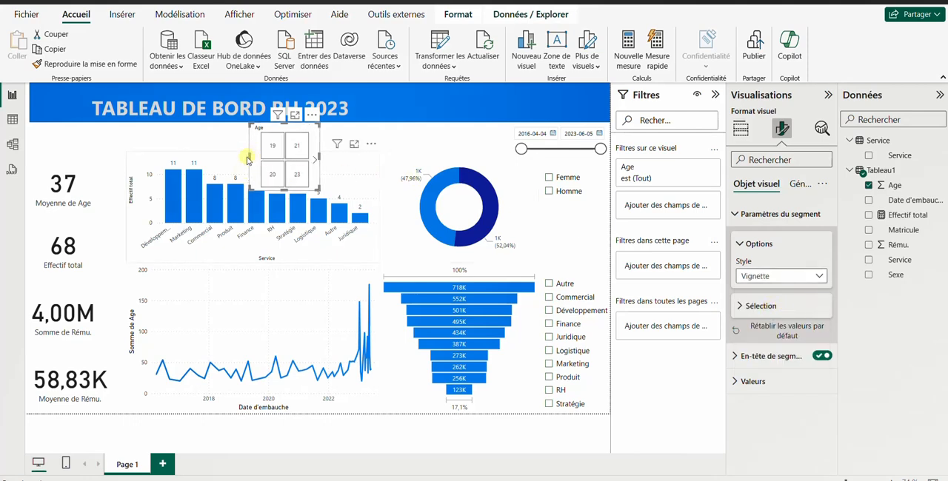
Step: Resize the Age slicer into a wide single-row strip between the title banner and the charts, ending beside the hire-date slicer
{"action": "left_click_drag", "start_coordinate": [249, 158], "coordinate": [51, 140]}
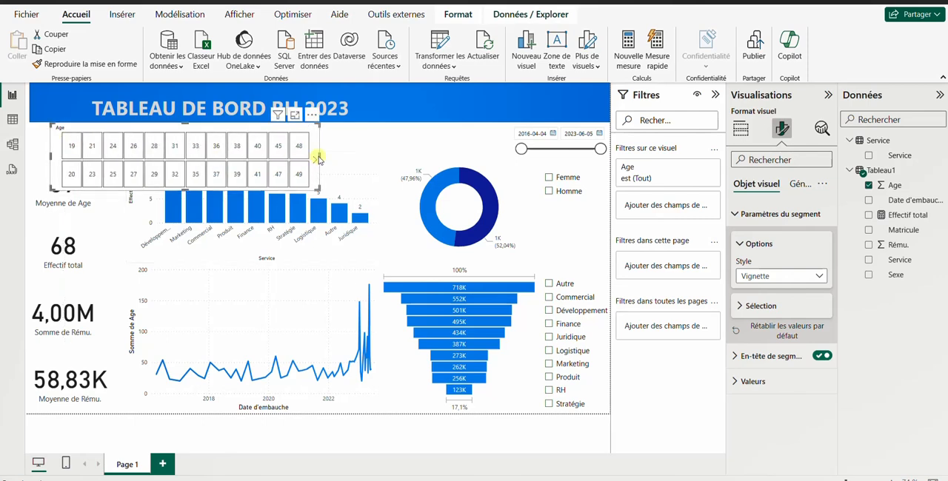
{"action": "left_click_drag", "start_coordinate": [318, 159], "coordinate": [489, 154]}
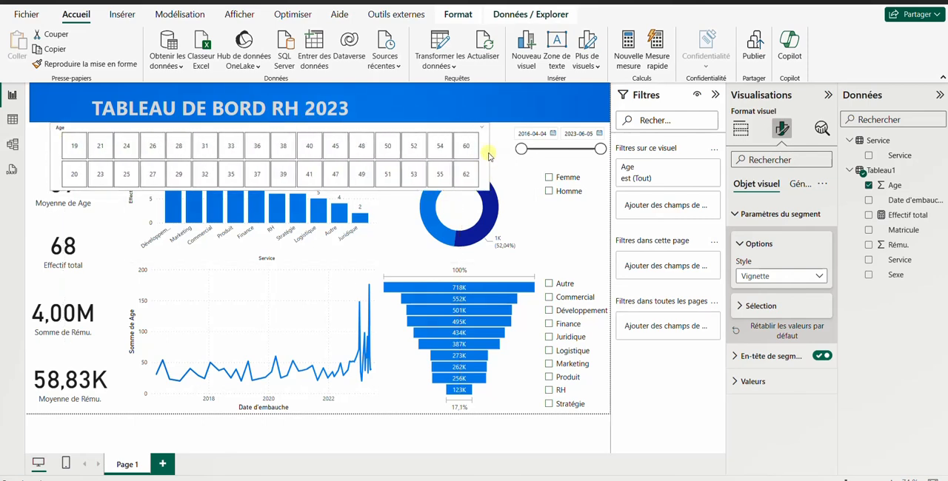
{"action": "left_click", "coordinate": [271, 177]}
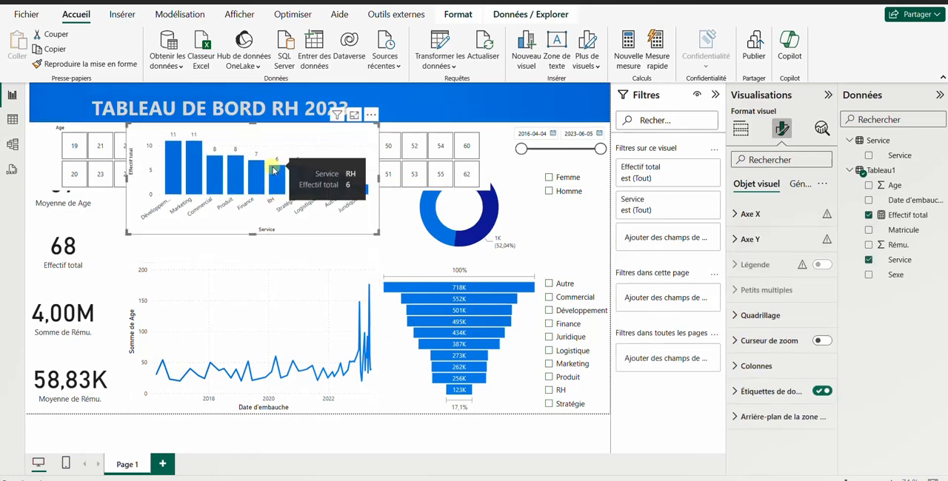
{"action": "key", "text": "ctrl+z"}
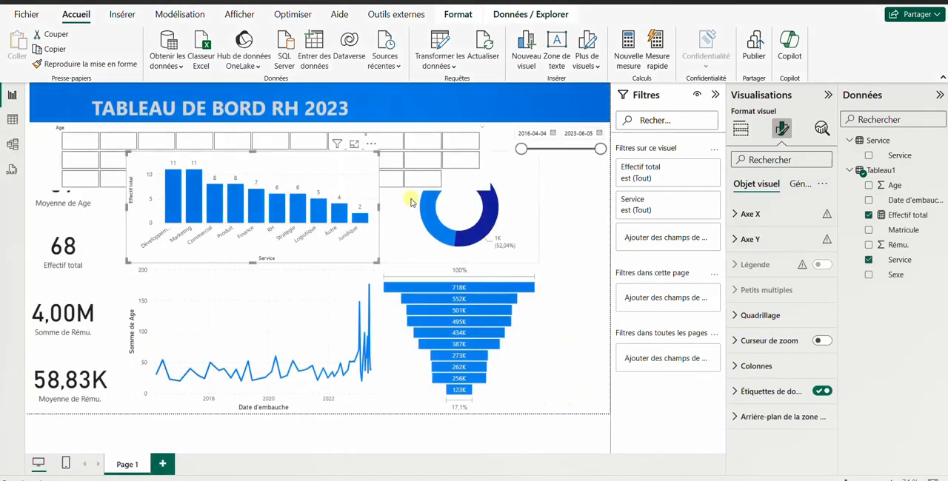
{"action": "left_click", "coordinate": [486, 162]}
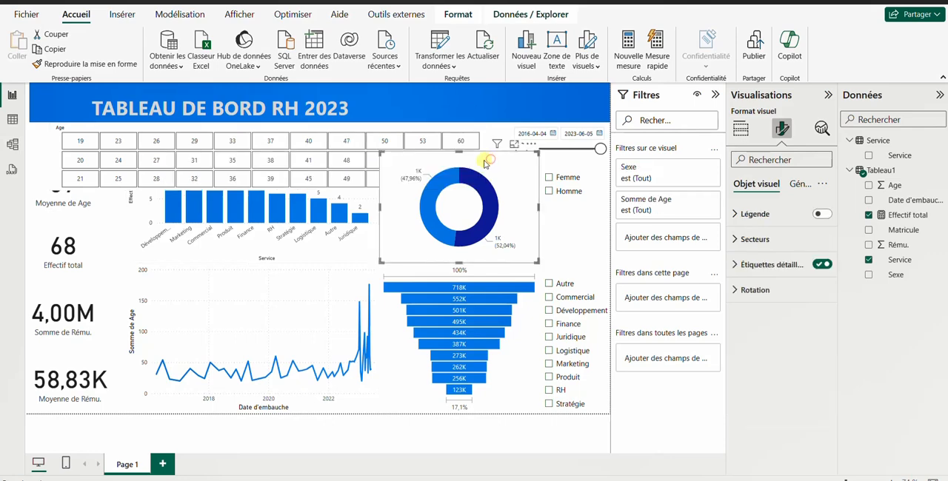
{"action": "left_click", "coordinate": [481, 136]}
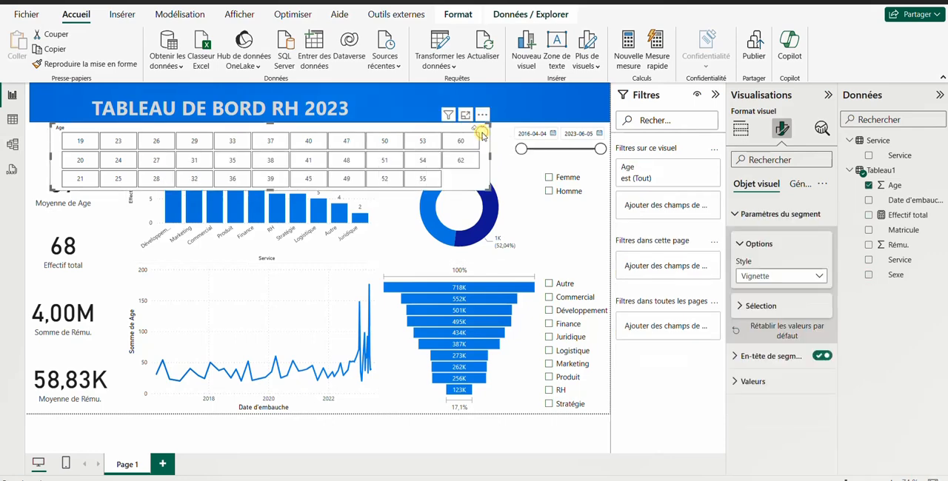
{"action": "left_click", "coordinate": [273, 191]}
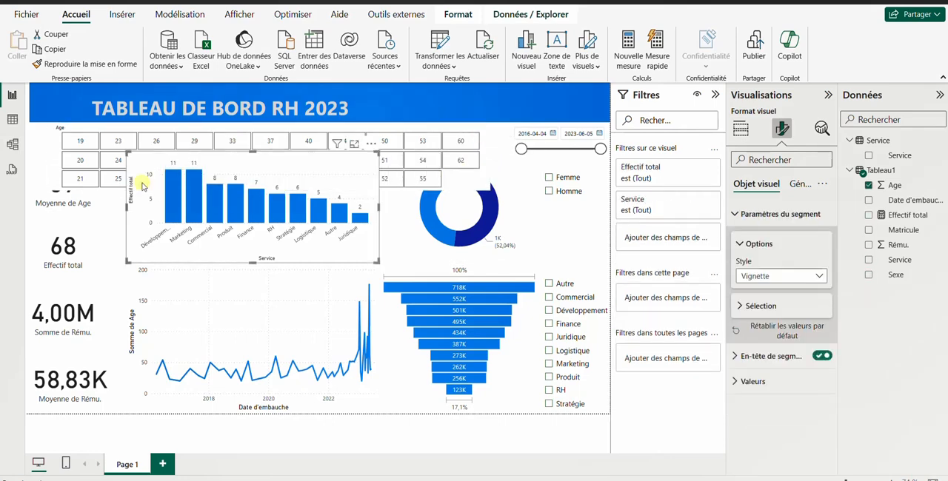
{"action": "left_click", "coordinate": [51, 165]}
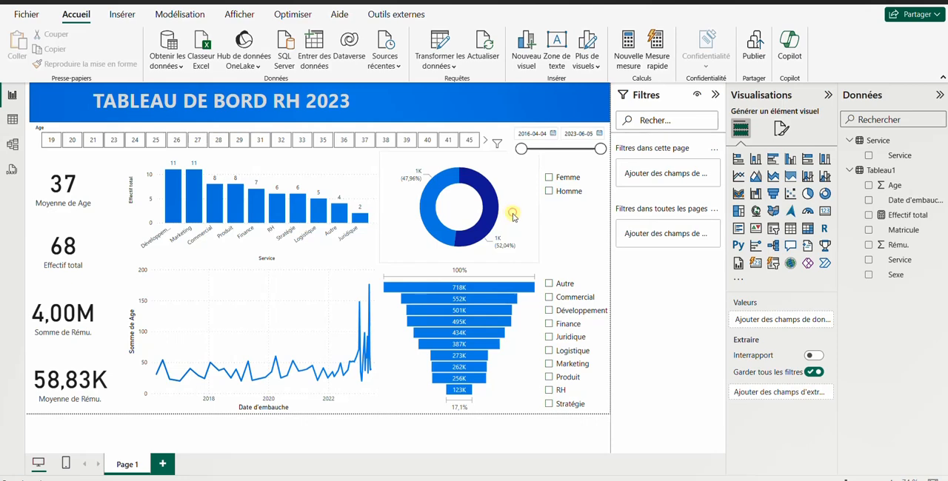
Step: Turn on the donut chart's legend and set its position to Centre bas
{"action": "left_click", "coordinate": [513, 214]}
{"action": "left_click", "coordinate": [782, 131]}
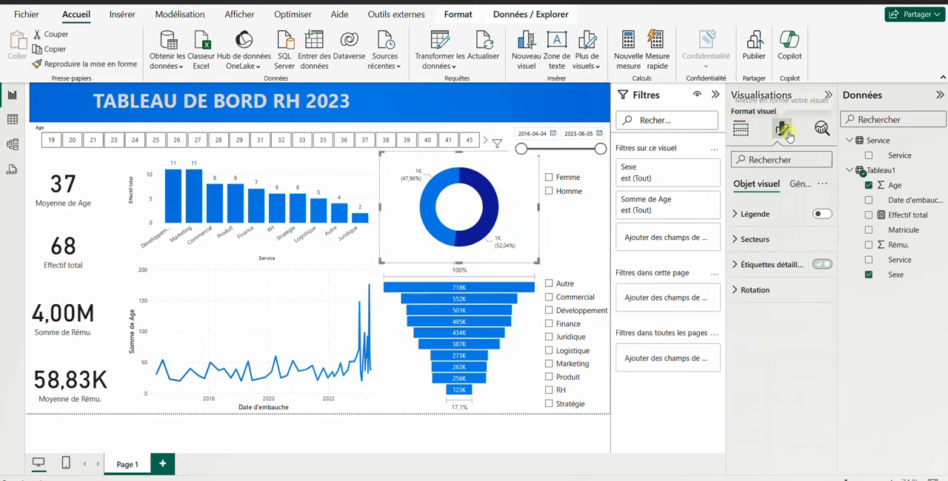
{"action": "left_click", "coordinate": [822, 214]}
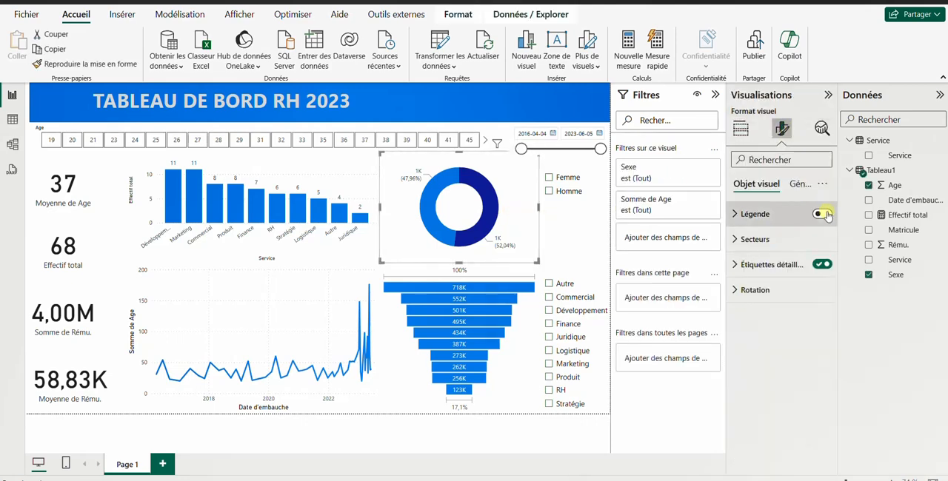
{"action": "left_click", "coordinate": [735, 215]}
{"action": "left_click", "coordinate": [790, 276]}
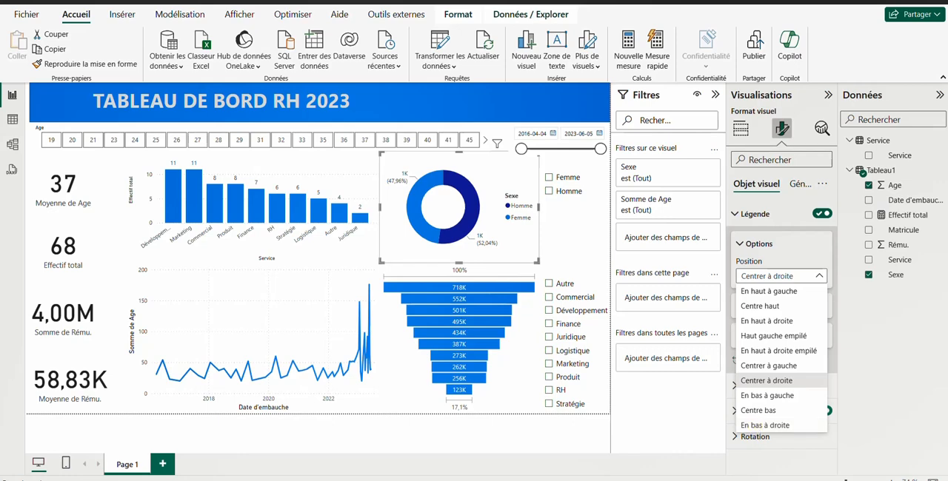
{"action": "left_click", "coordinate": [759, 410]}
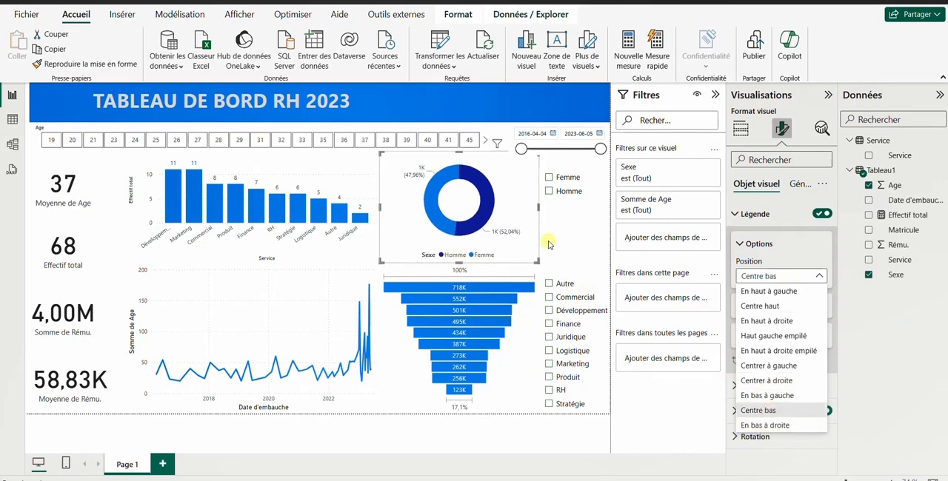
{"action": "left_click", "coordinate": [548, 239]}
{"action": "left_click", "coordinate": [566, 235]}
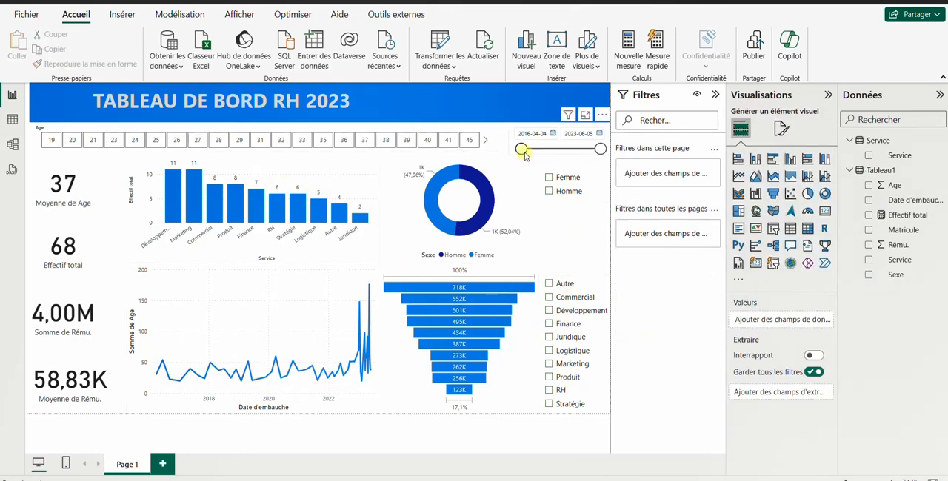
Step: Collapse the Filtres, Visualisations and Données panes while testing the hire-date slicer from 2019-05-01, and reset its start to 2016-04-04
{"action": "left_click_drag", "start_coordinate": [522, 149], "coordinate": [556, 150]}
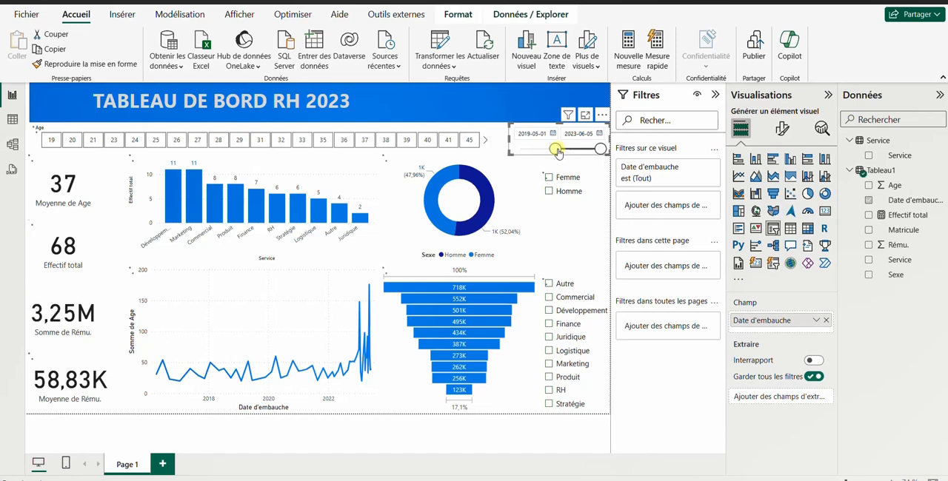
{"action": "left_click", "coordinate": [715, 94]}
{"action": "left_click", "coordinate": [828, 96]}
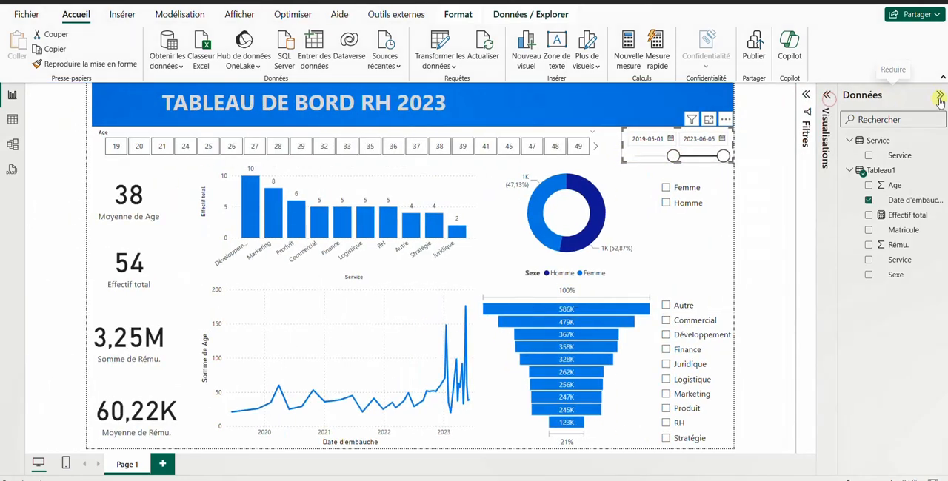
{"action": "left_click", "coordinate": [940, 96]}
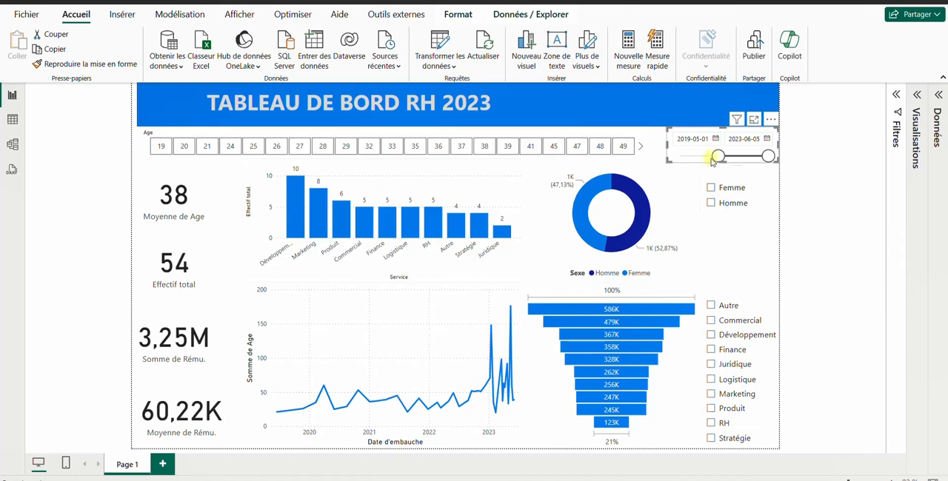
{"action": "left_click_drag", "start_coordinate": [719, 155], "coordinate": [658, 154]}
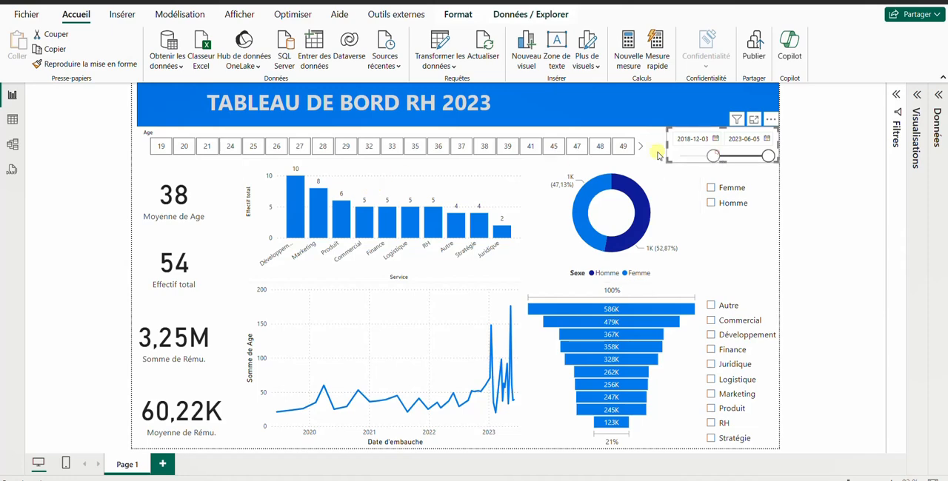
Step: Apply the dark Innover theme to the report
{"action": "left_click", "coordinate": [185, 20]}
{"action": "left_click", "coordinate": [239, 15]}
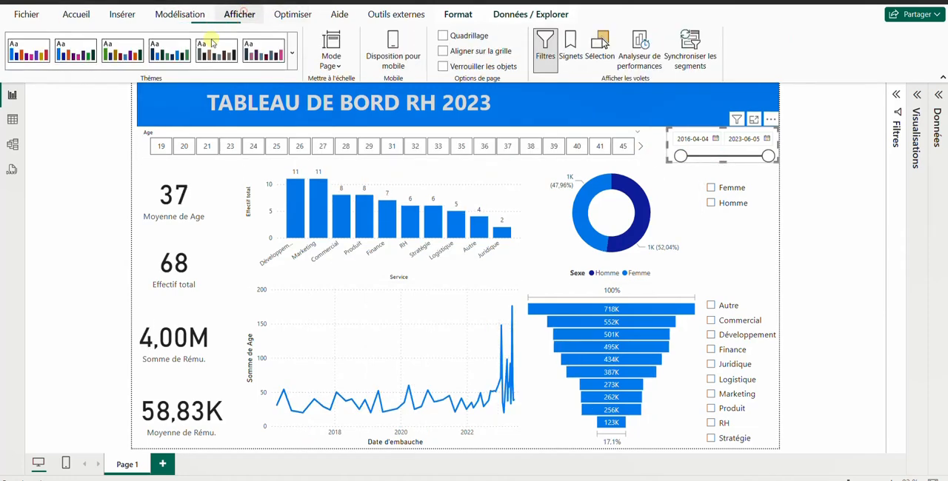
{"action": "left_click", "coordinate": [292, 54]}
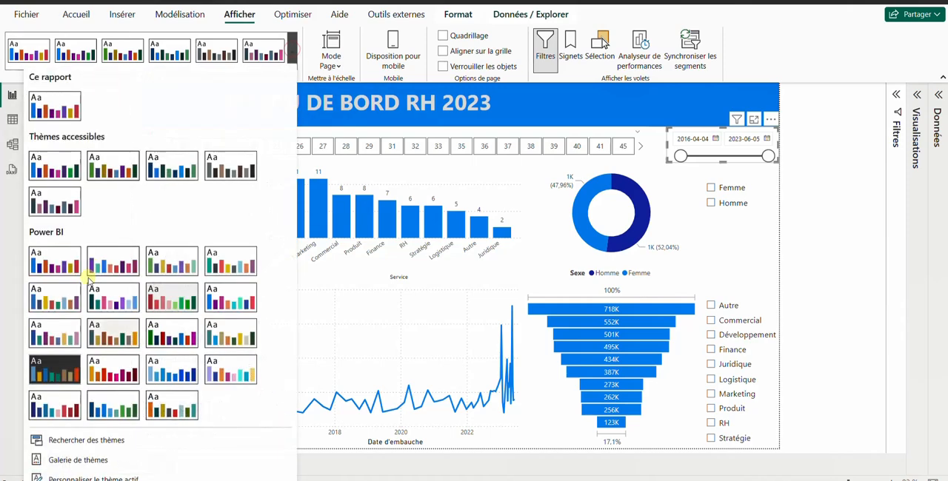
{"action": "scroll", "coordinate": [89, 332], "scroll_direction": "down", "scroll_amount": 1}
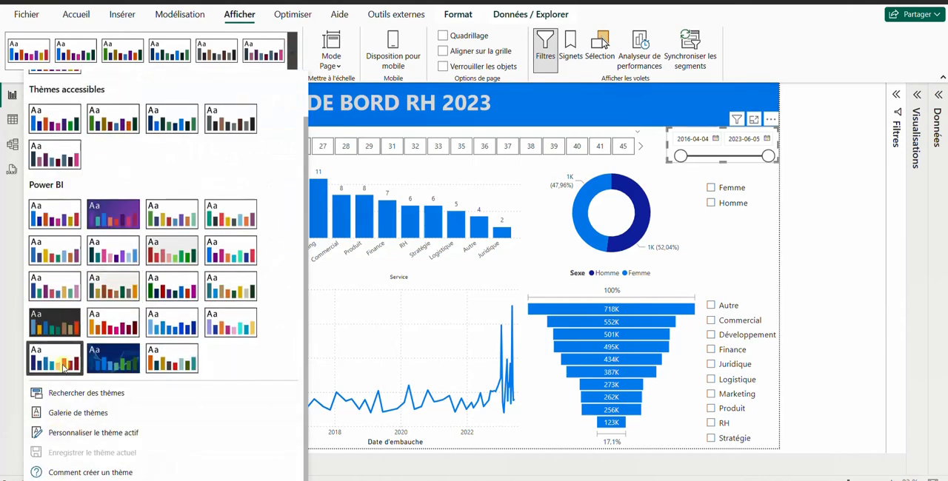
{"action": "left_click", "coordinate": [74, 317]}
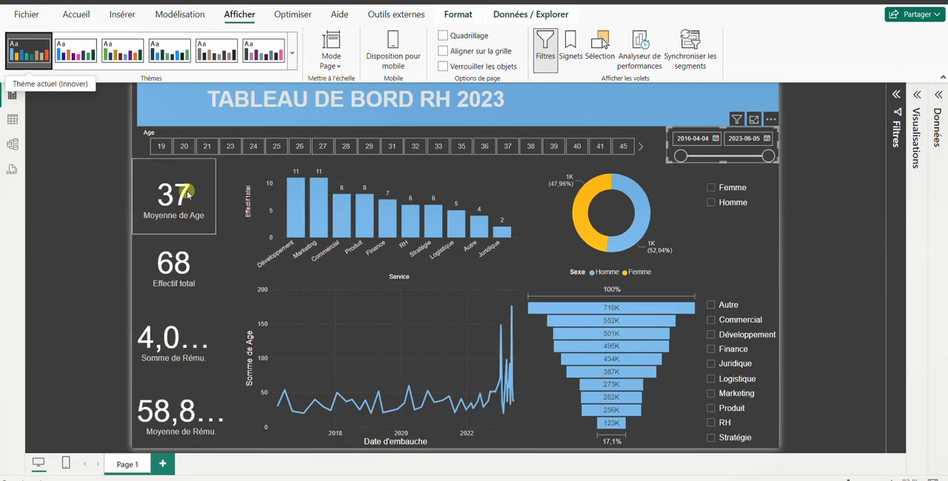
Step: Examine the Somme de Rému. card's Général formatting options, and collapse the Filtres and Visualisations panes
{"action": "left_click", "coordinate": [188, 328]}
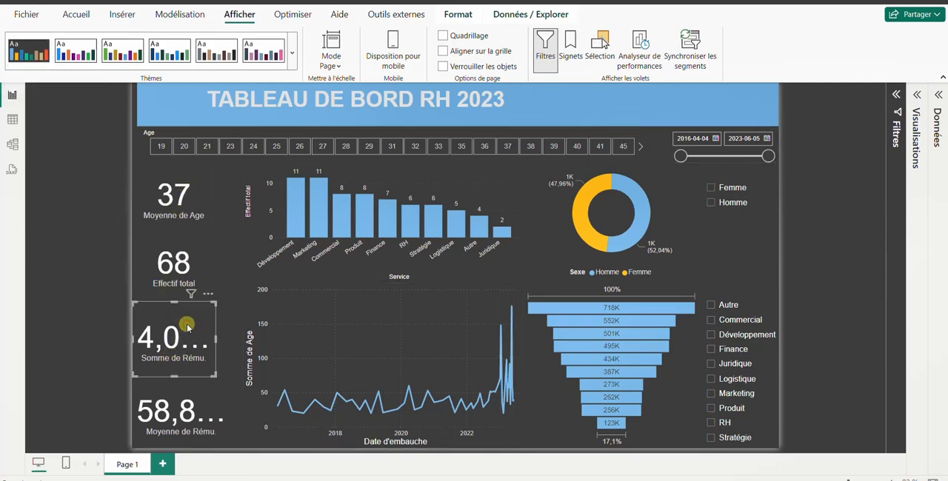
{"action": "left_click", "coordinate": [917, 95]}
{"action": "left_click", "coordinate": [873, 128]}
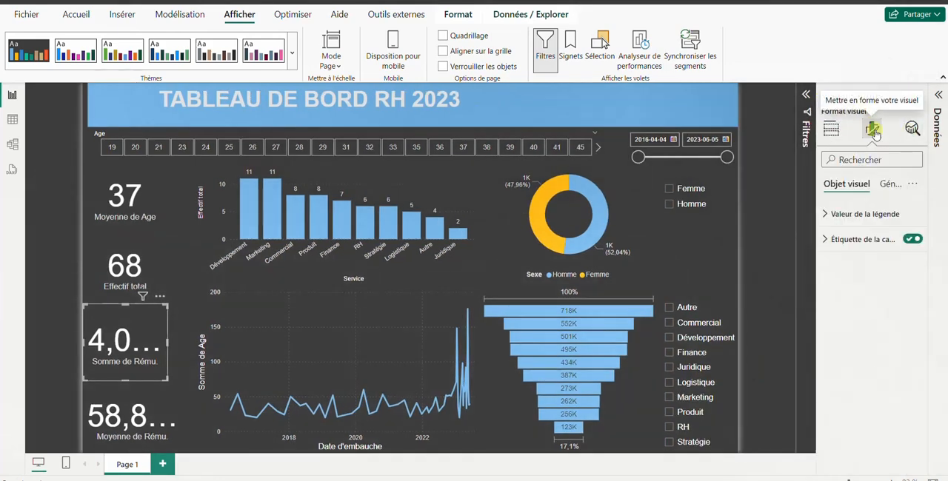
{"action": "left_click", "coordinate": [890, 182]}
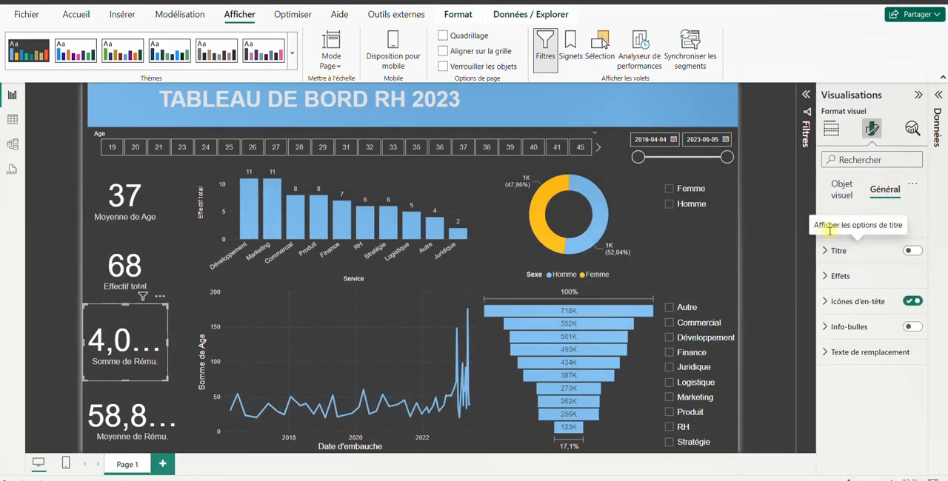
{"action": "left_click", "coordinate": [805, 95]}
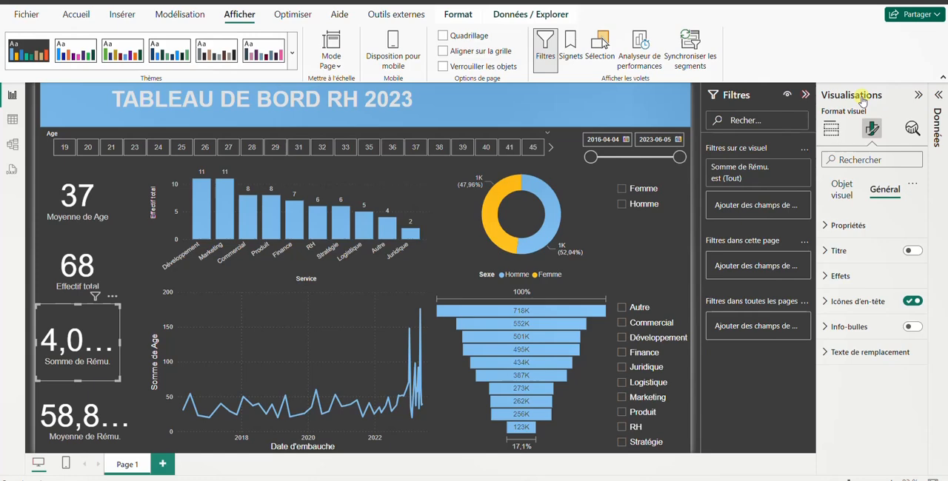
{"action": "left_click", "coordinate": [915, 94]}
{"action": "left_click", "coordinate": [896, 95]}
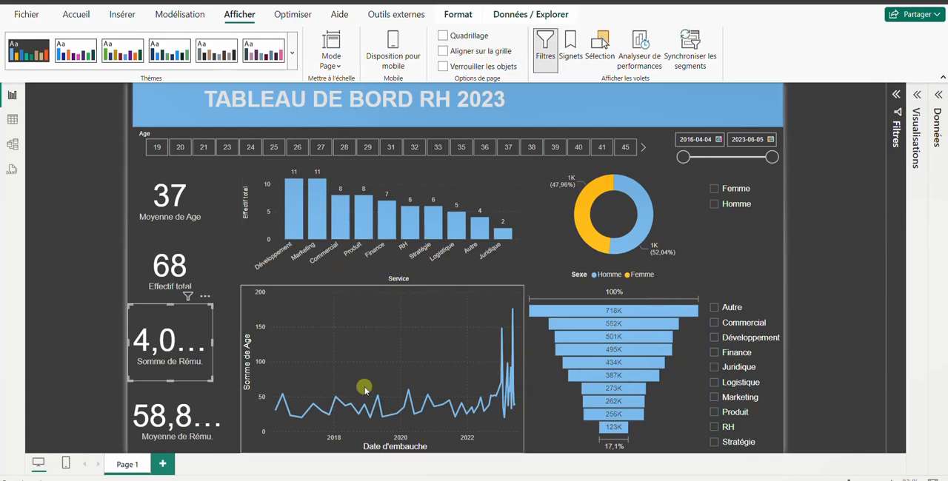
Step: Rename the report page as TB RH 2023
{"action": "double_click", "coordinate": [128, 465]}
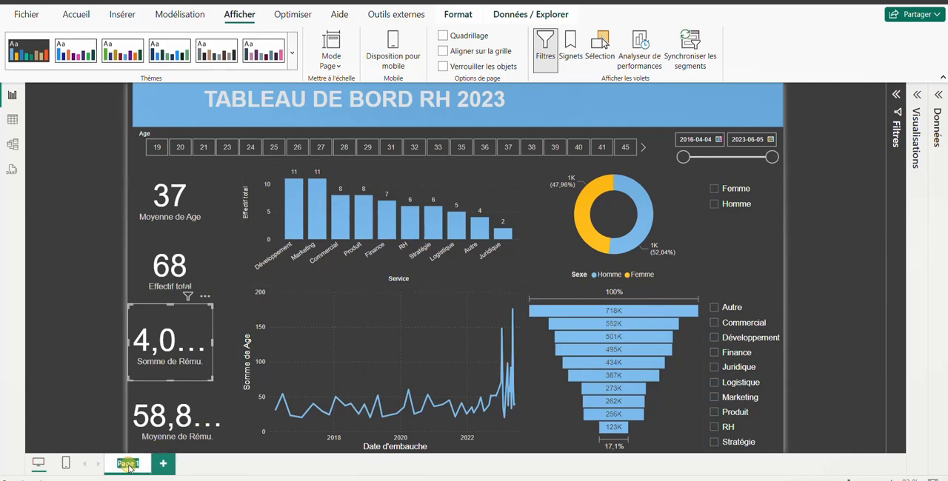
{"action": "key", "text": "Caps_Lock"}
{"action": "type", "text": "T"}
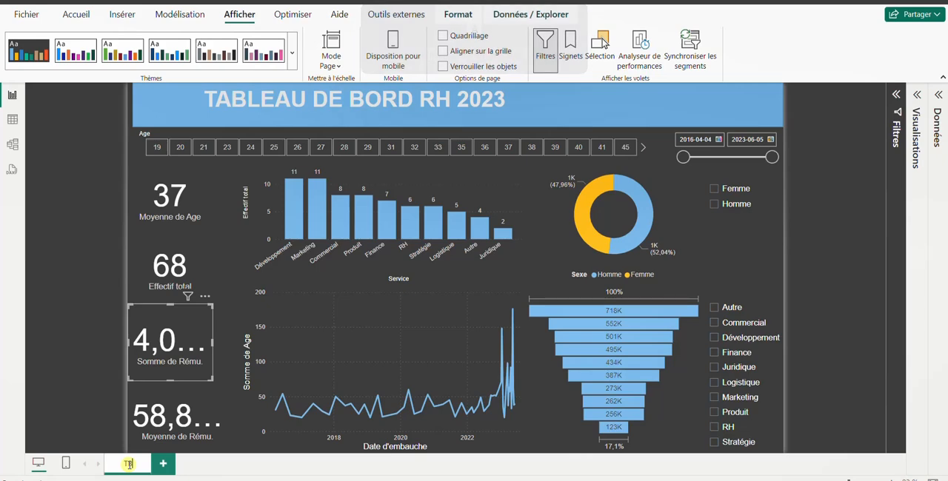
{"action": "type", "text": "BRH 20"}
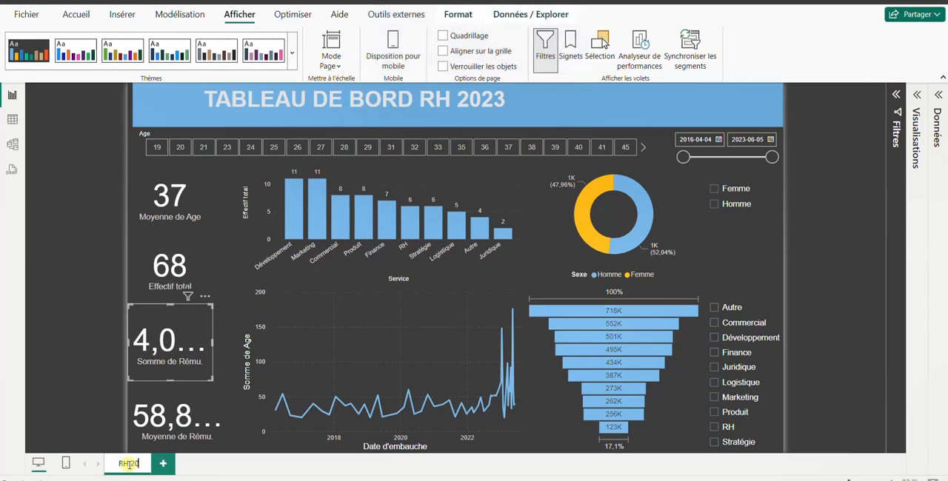
{"action": "type", "text": "23"}
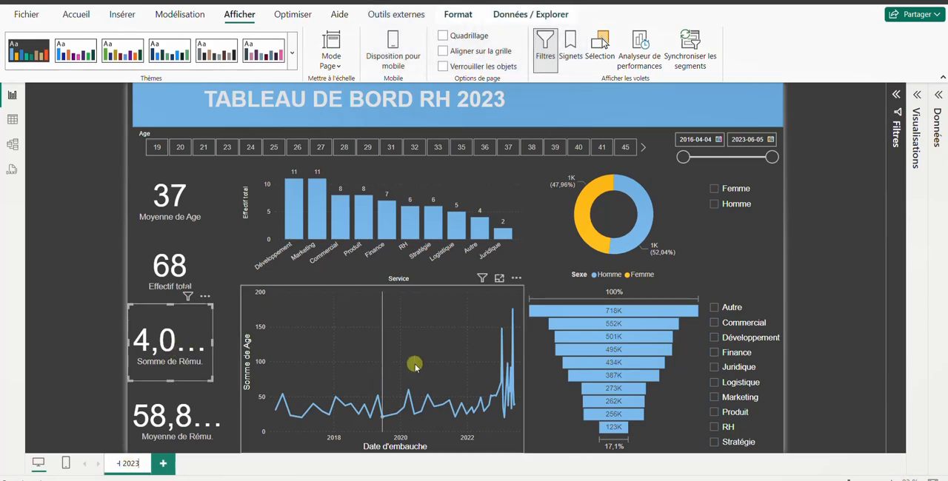
{"action": "left_click", "coordinate": [85, 327]}
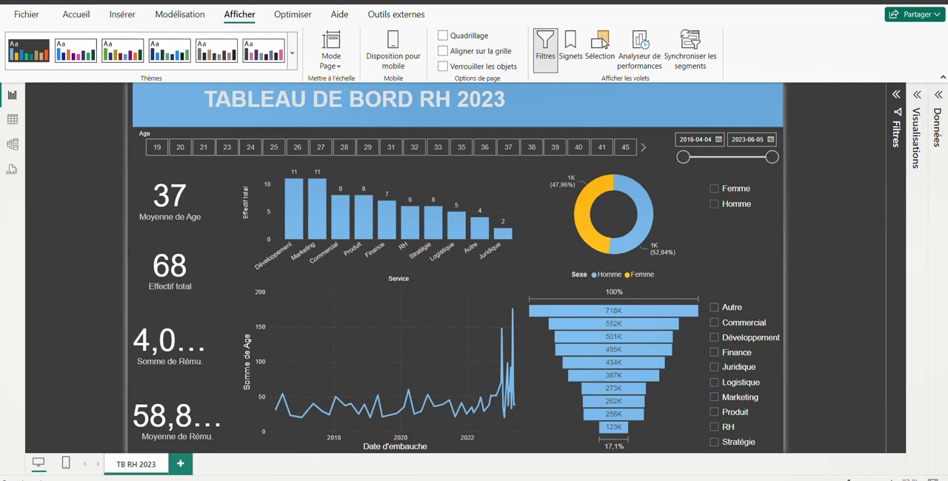
Step: Try the Parc urbain accessible theme and the dark blue theme beside it, and apply the Neutre accessible theme to the report
{"action": "left_click", "coordinate": [126, 58]}
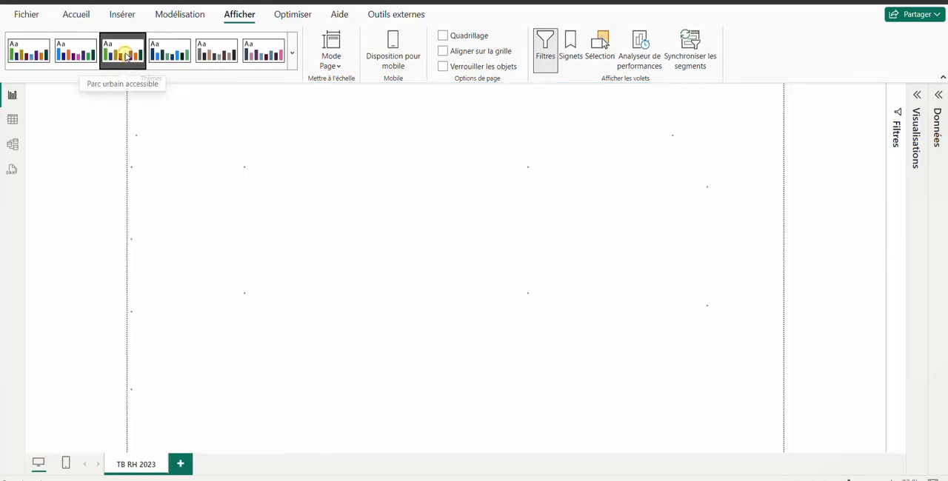
{"action": "left_click", "coordinate": [184, 57]}
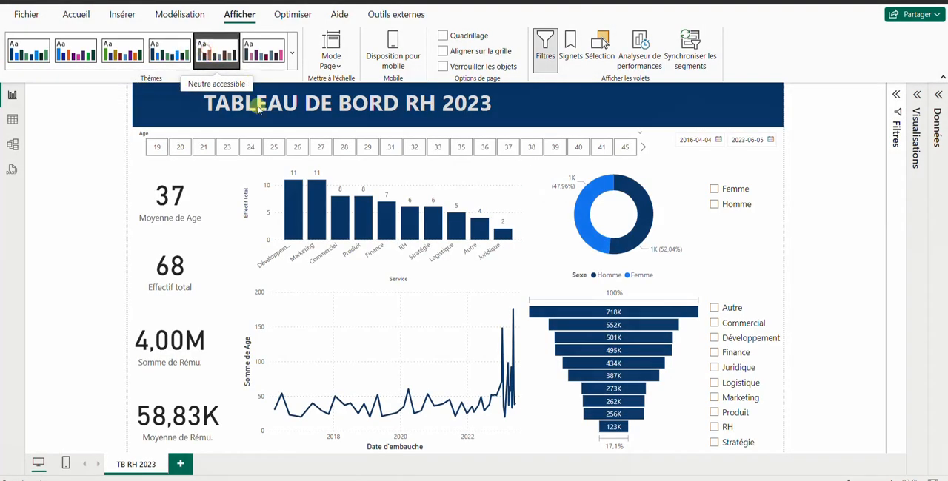
{"action": "left_click", "coordinate": [217, 52]}
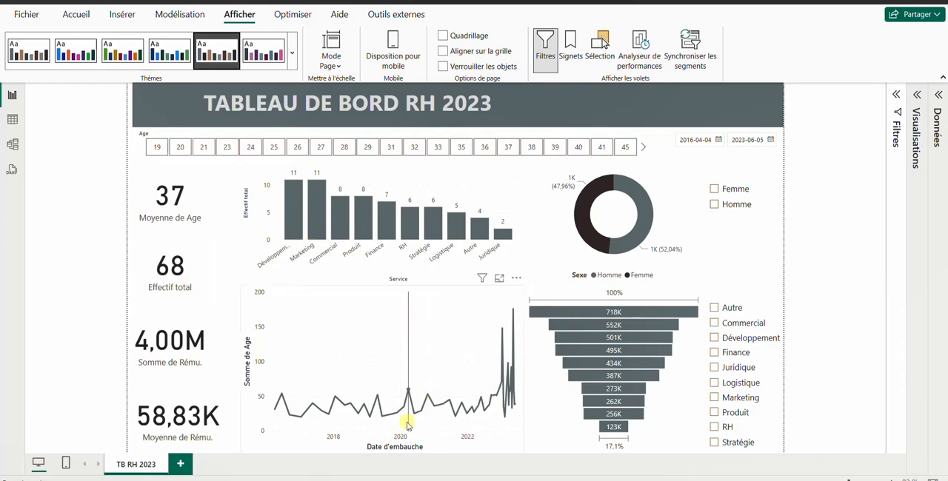
{"action": "mouse_move", "coordinate": [407, 425]}
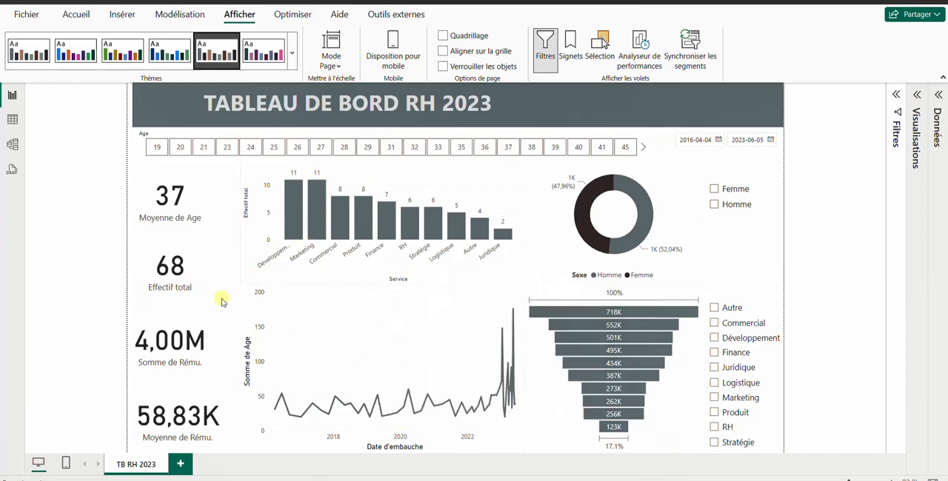